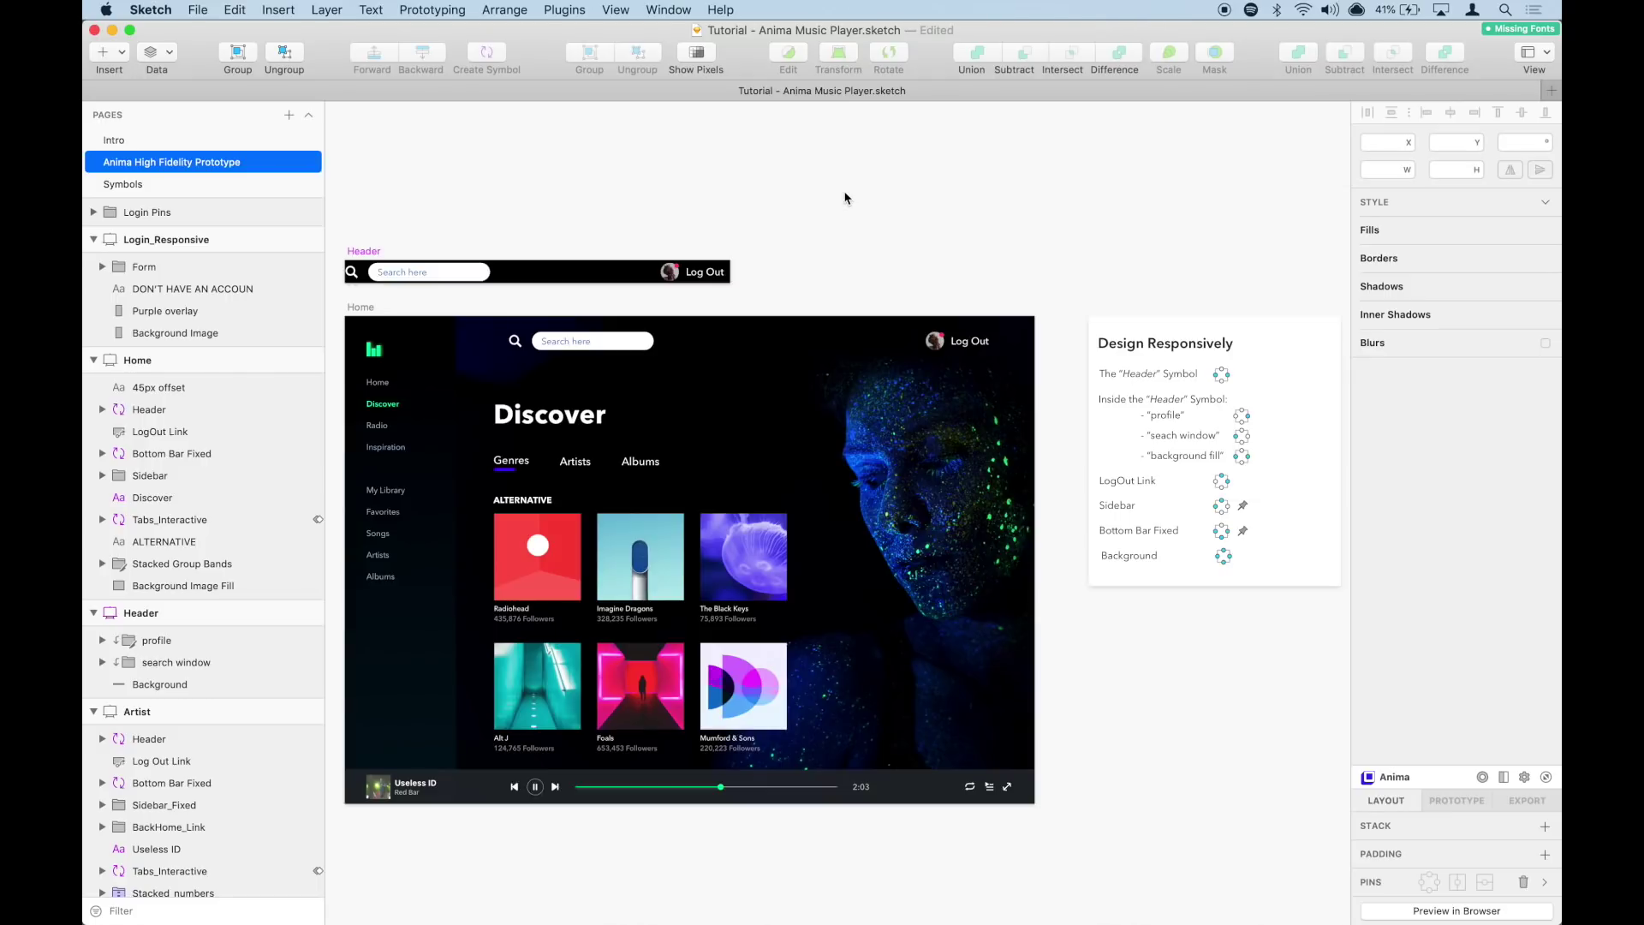
Step: Examine the Header, Sidebar, Bottom Bar Fixed and Background Image Fill layers on the Home artboard
left_click(775, 342)
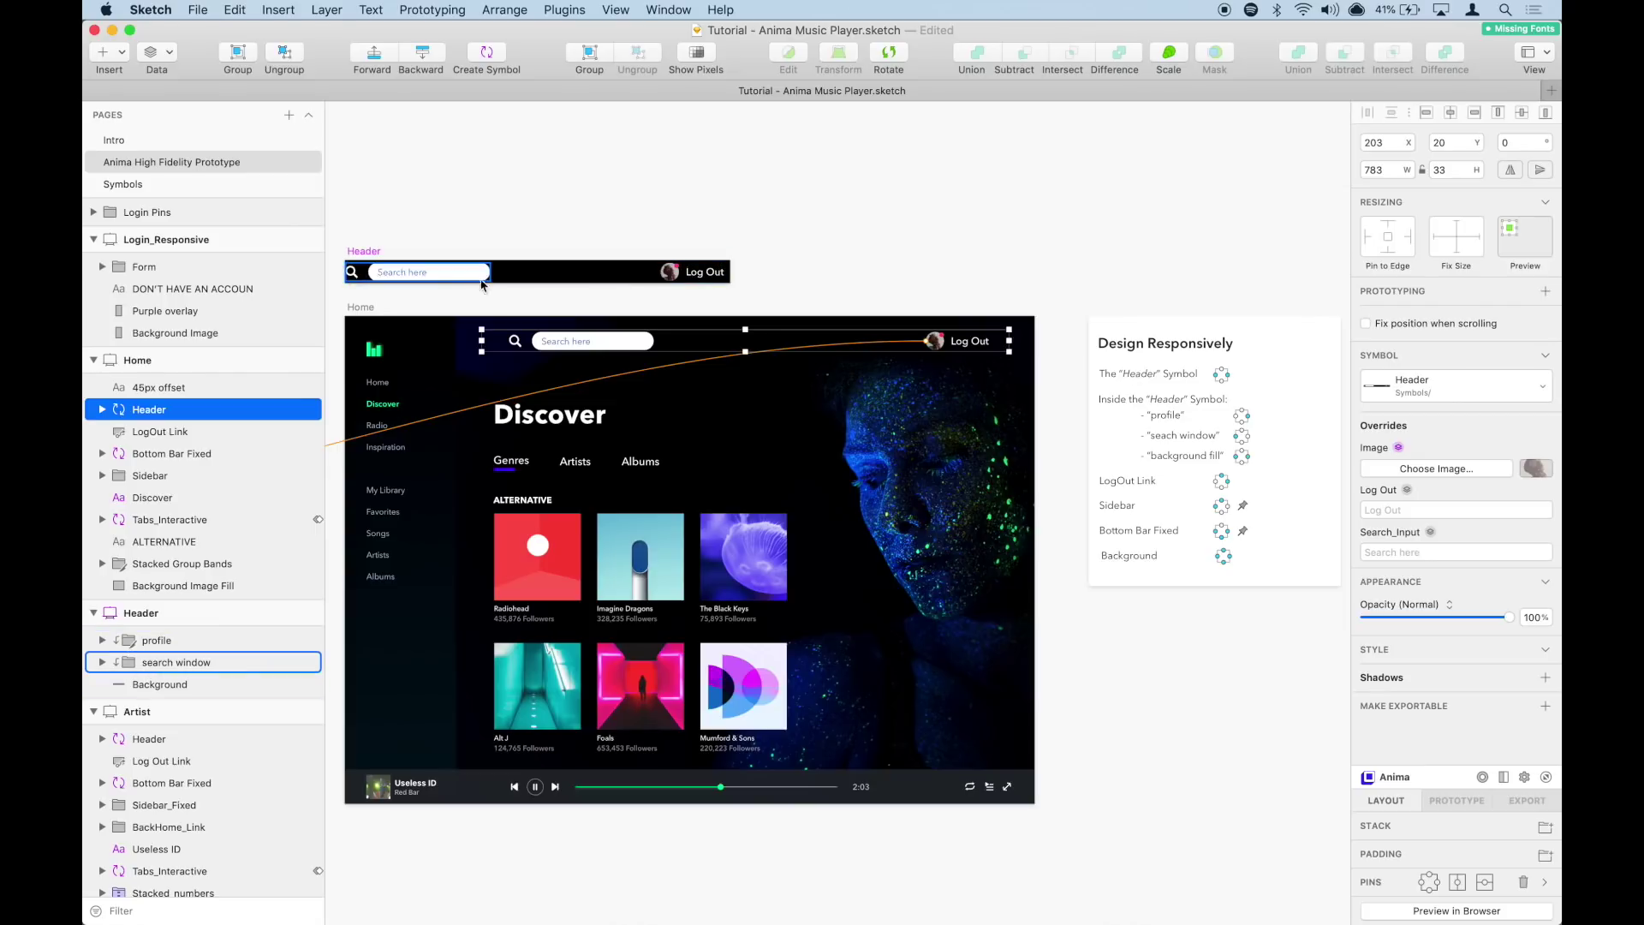
left_click(423, 367)
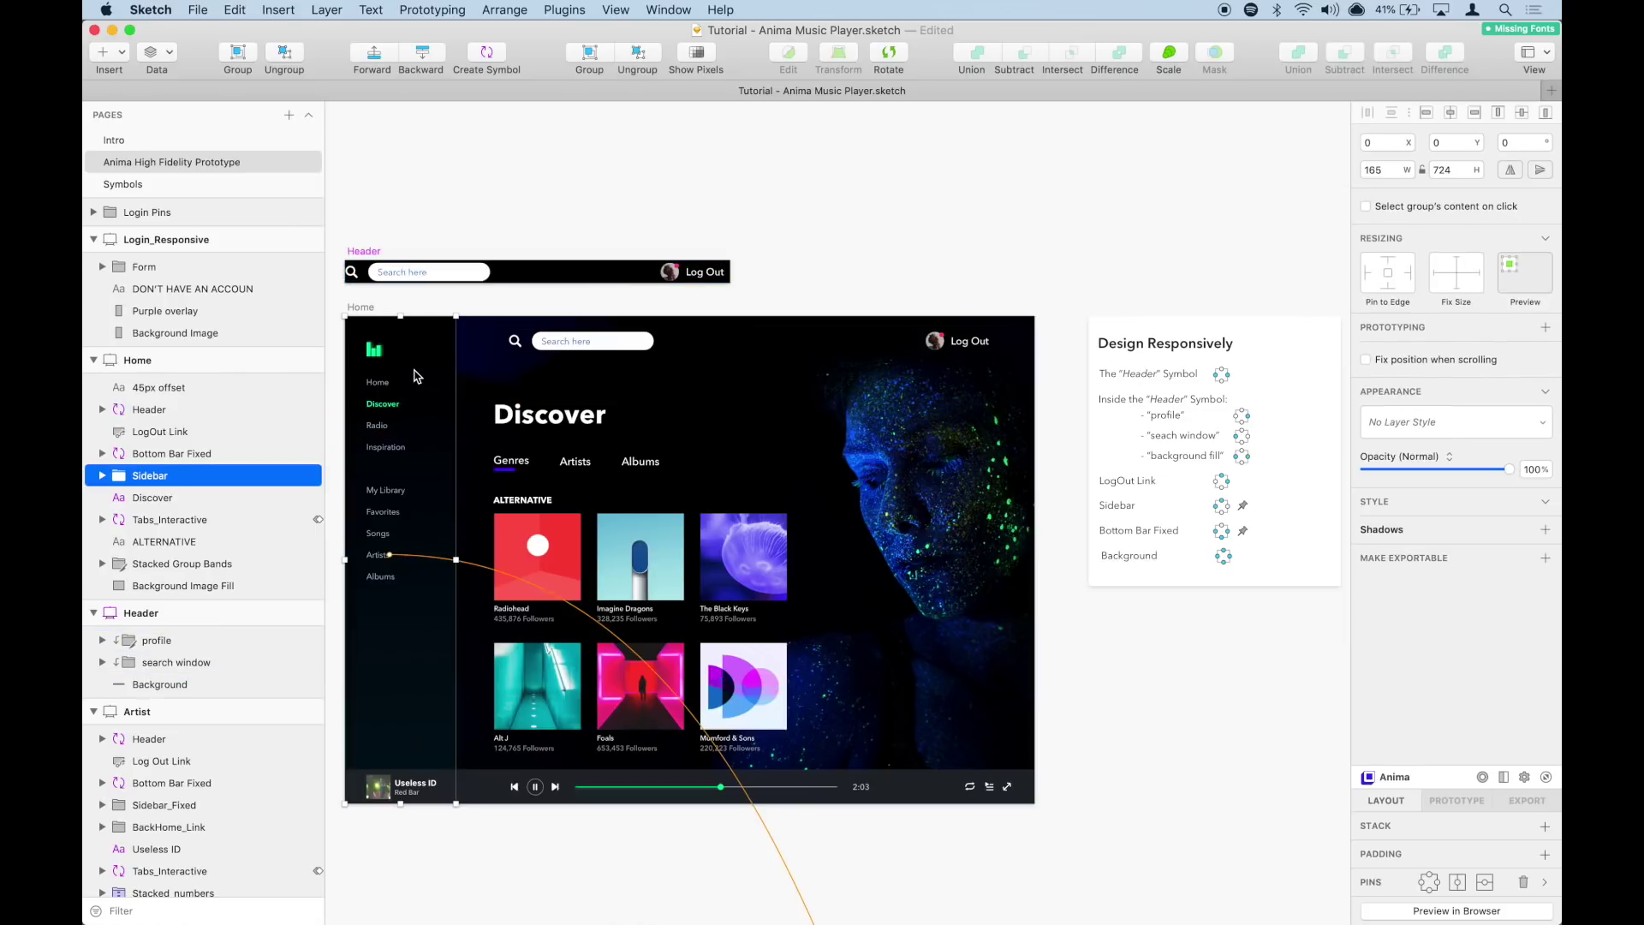
left_click(481, 789)
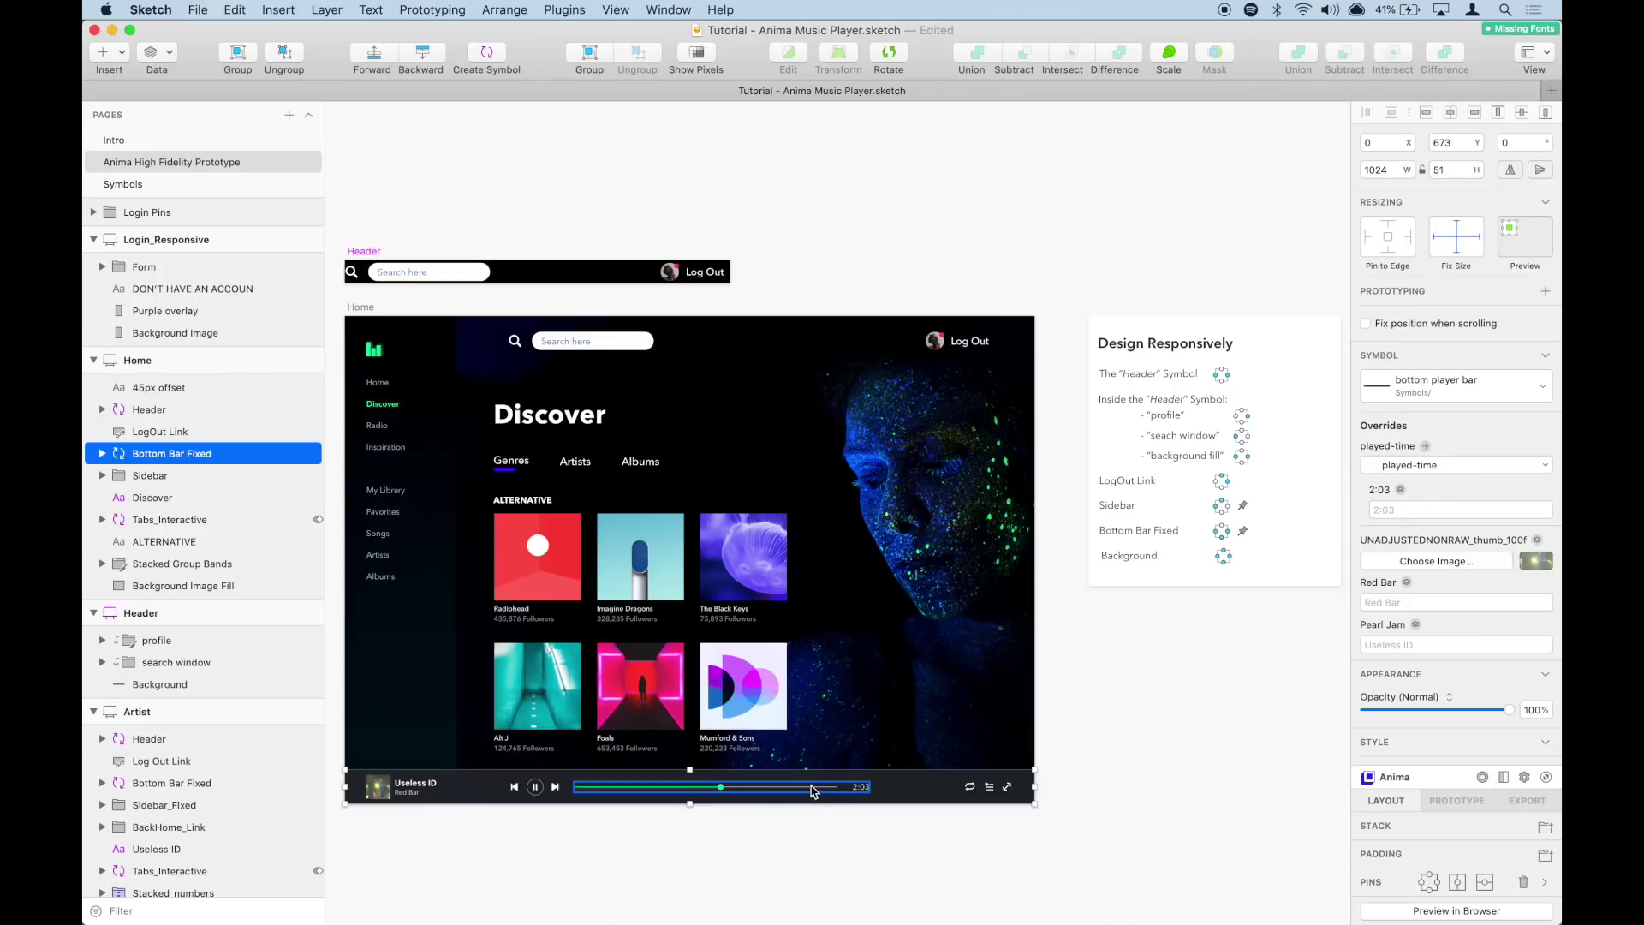
left_click(973, 496)
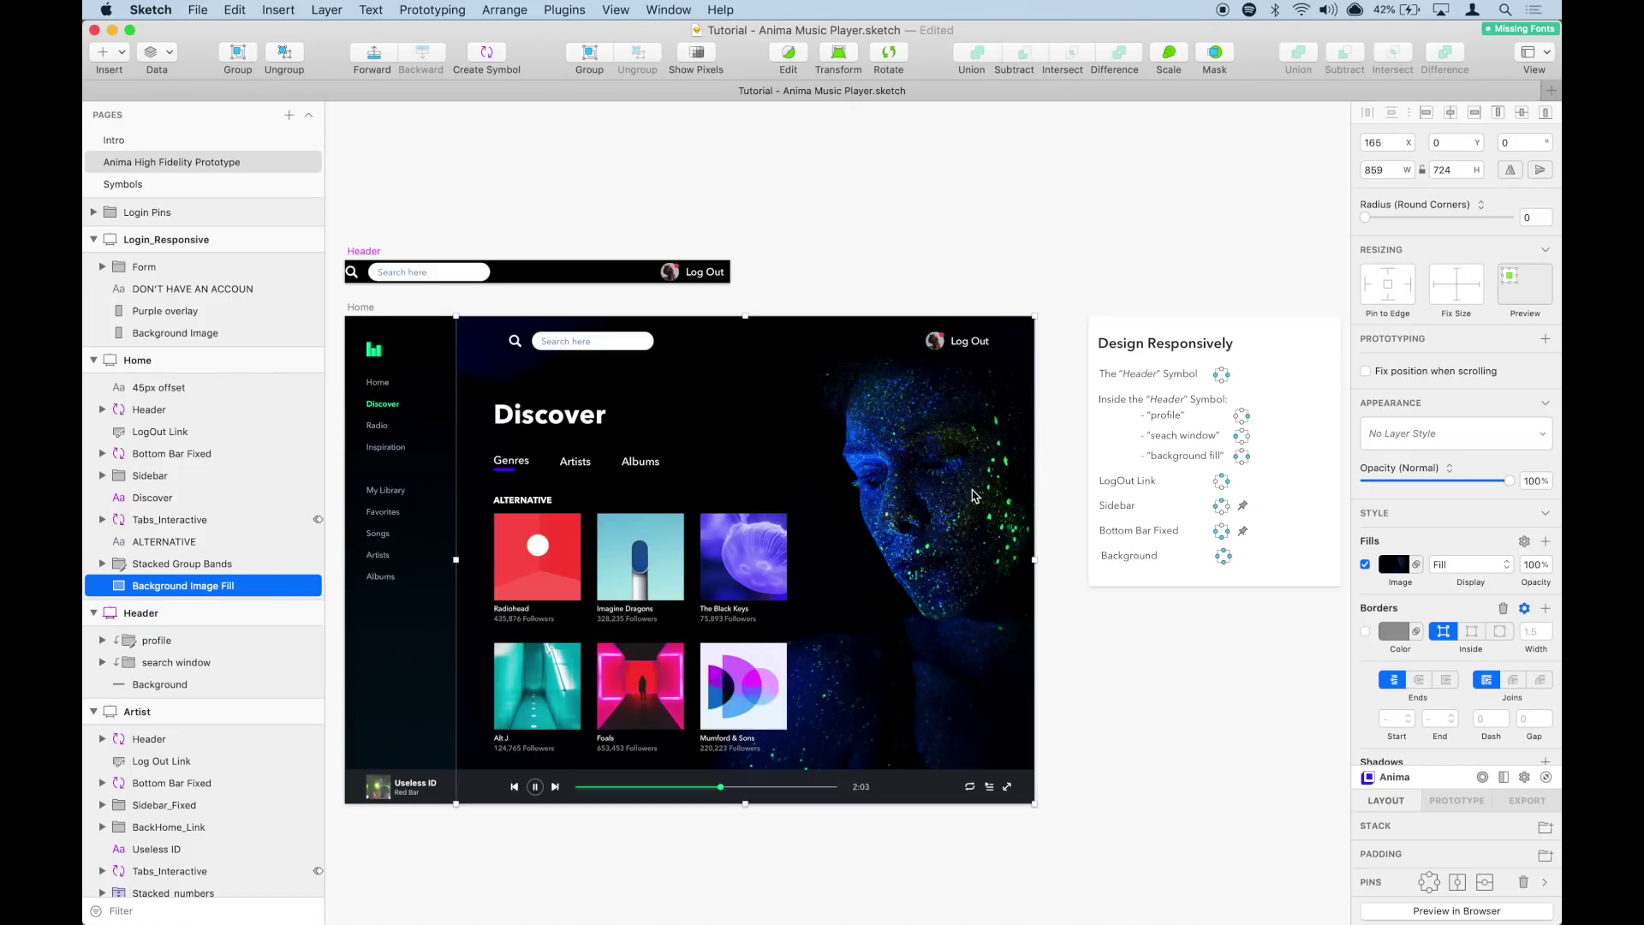
left_click(940, 349)
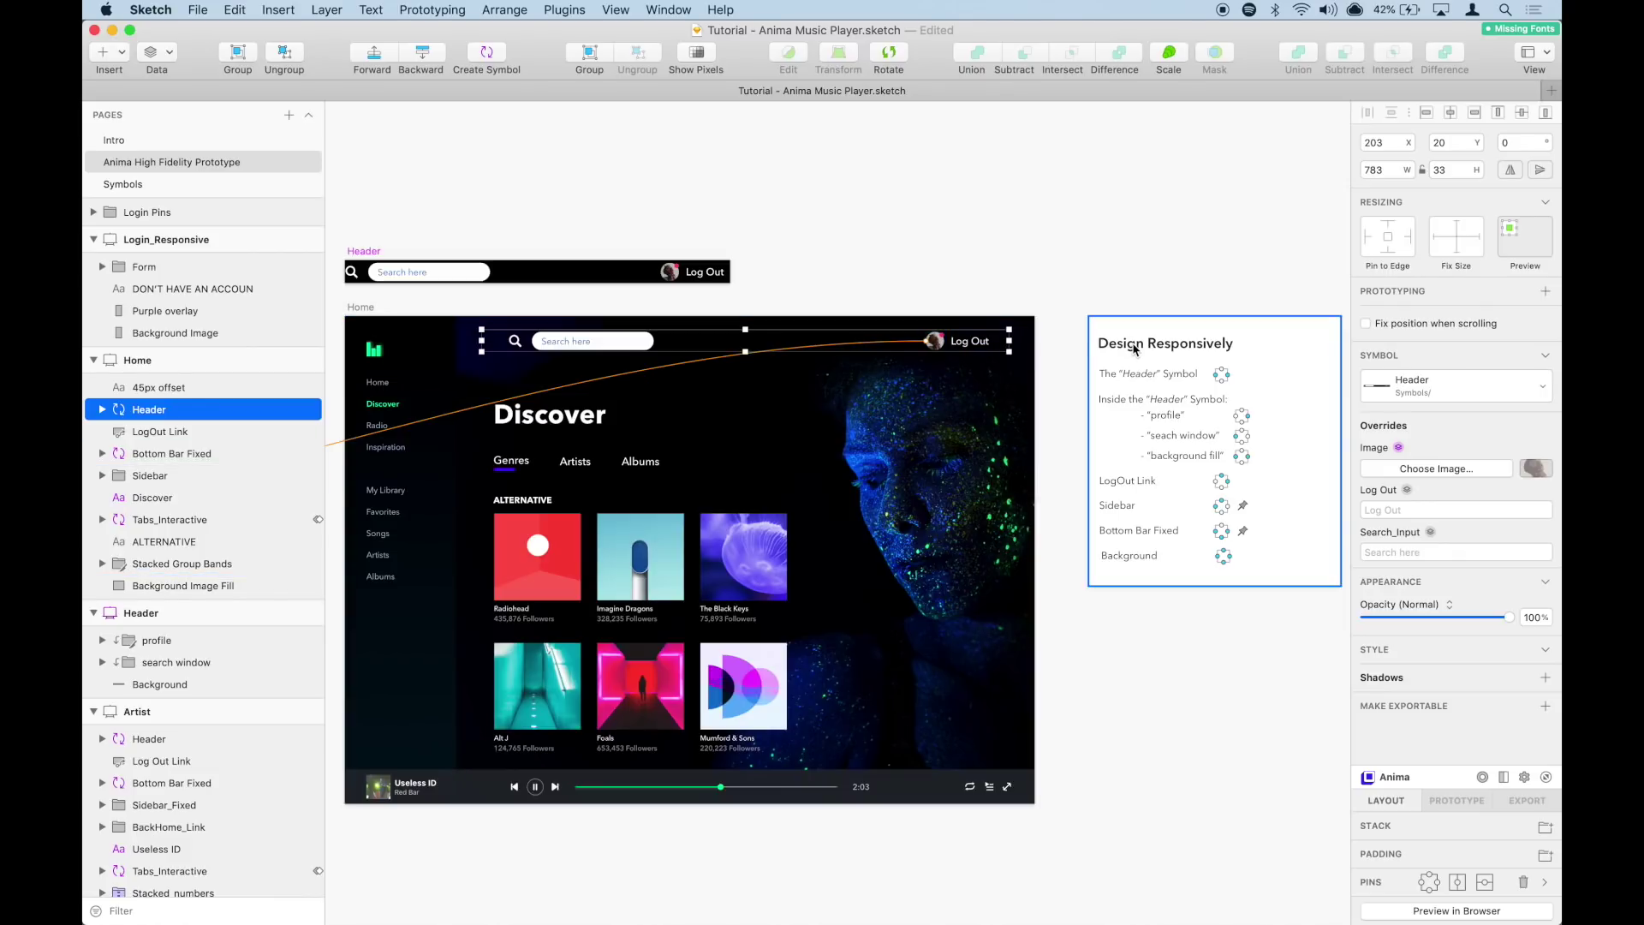
Step: Apply Anima pins to the search window, profile and Background layers inside the Header symbol
left_click(473, 279)
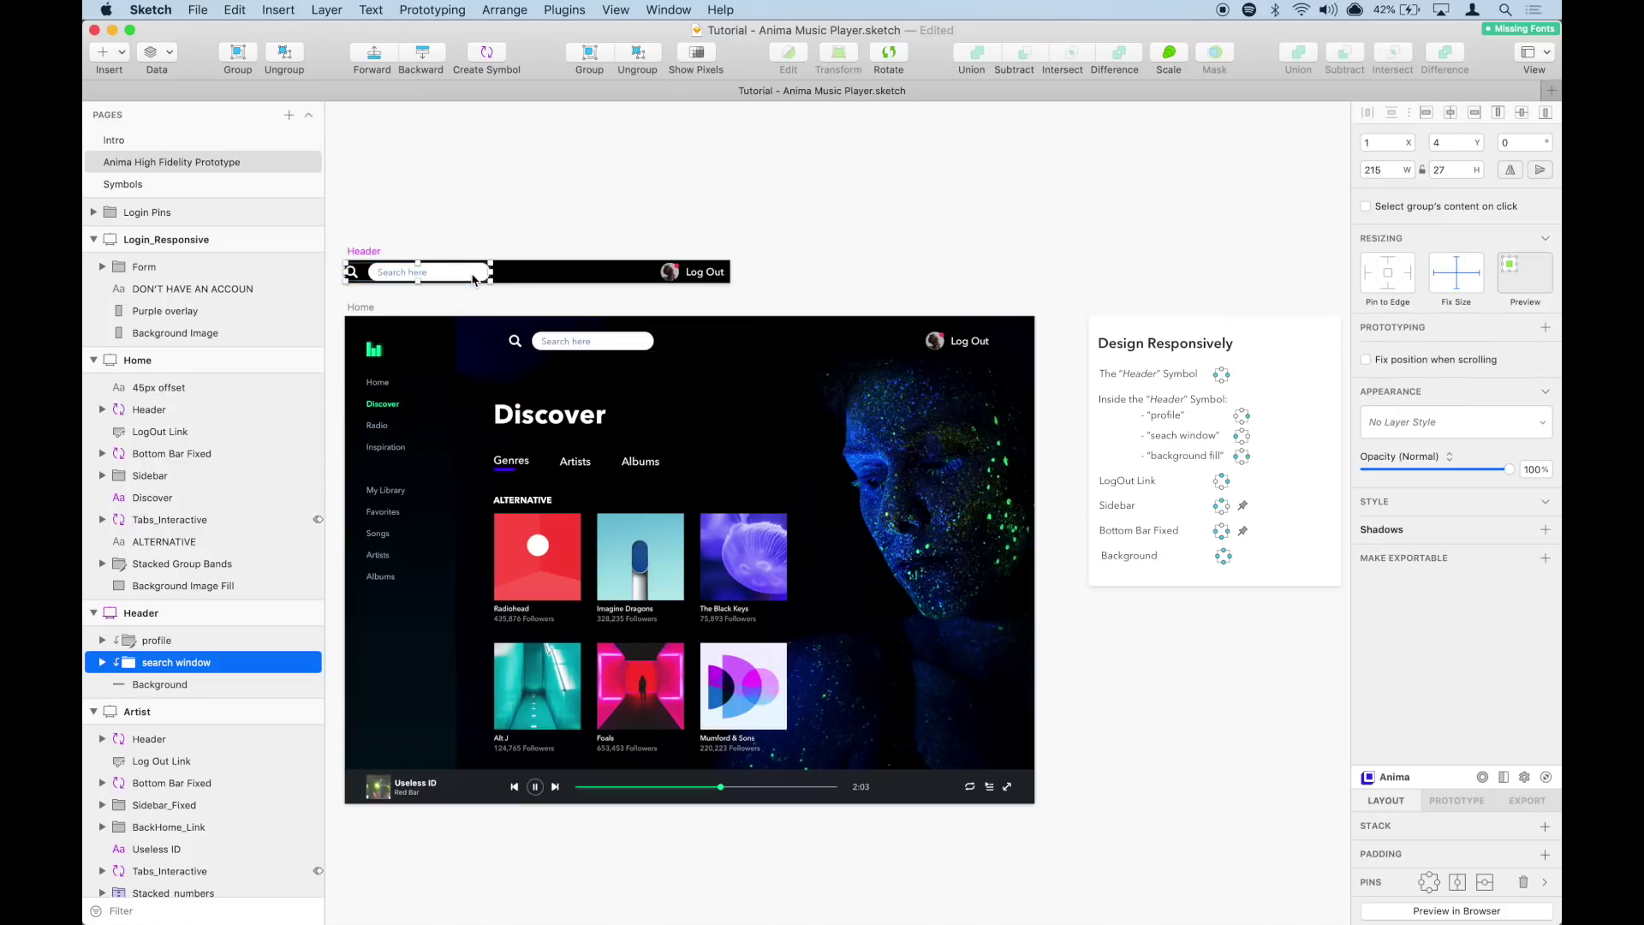
left_click(1424, 888)
left_click(704, 277)
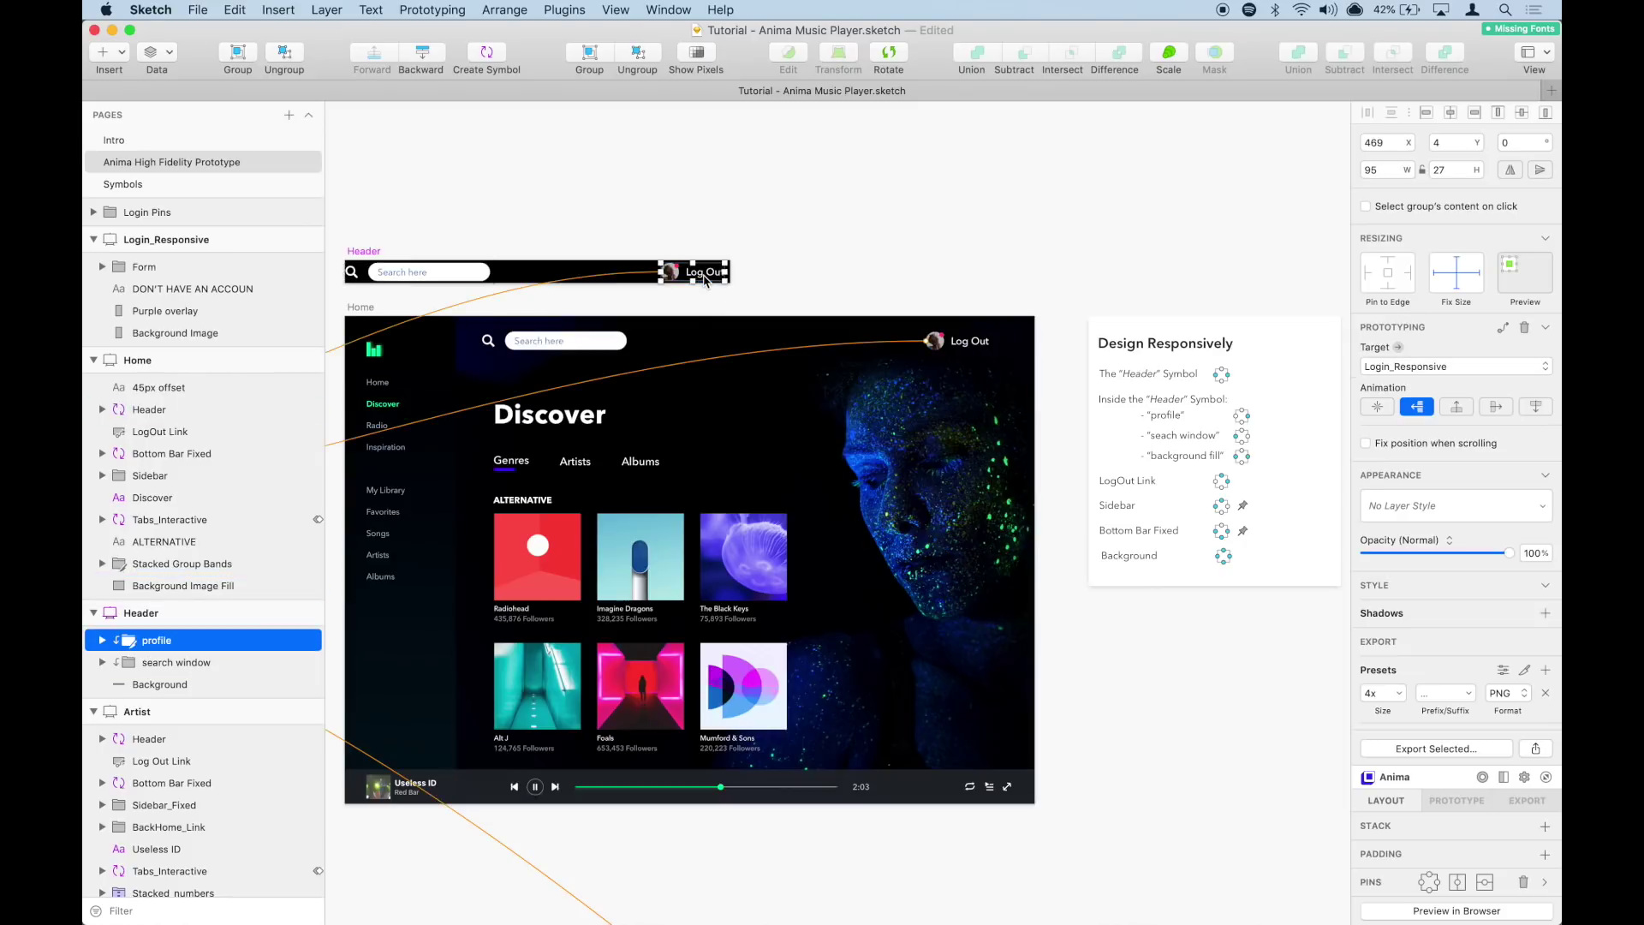
left_click(1430, 882)
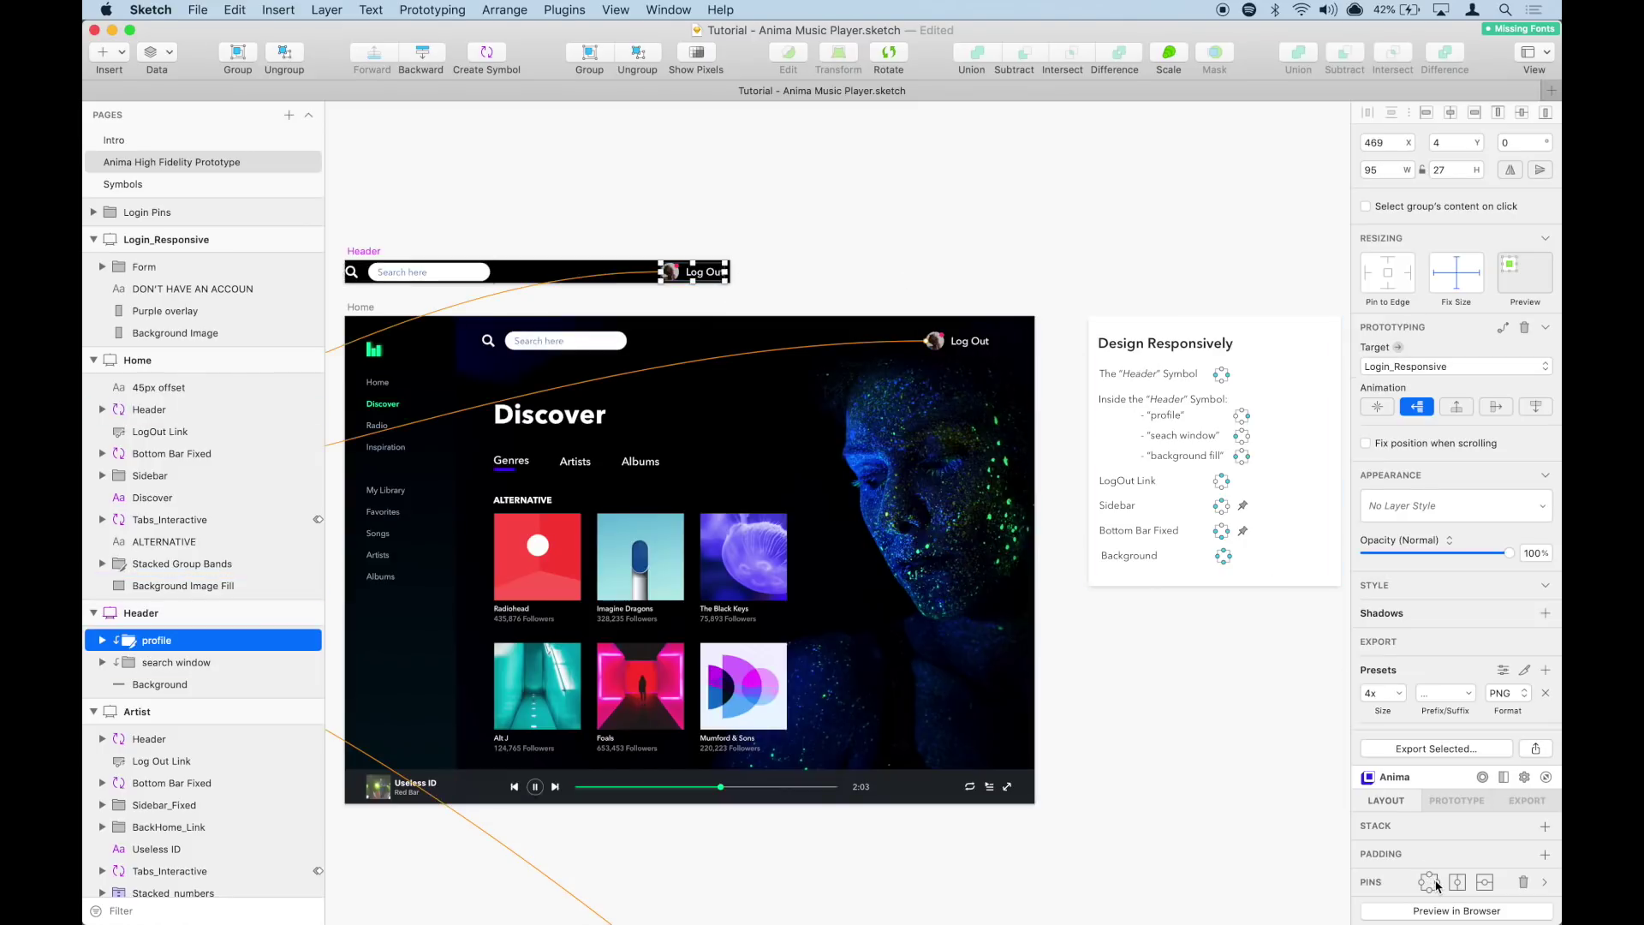
left_click(536, 280)
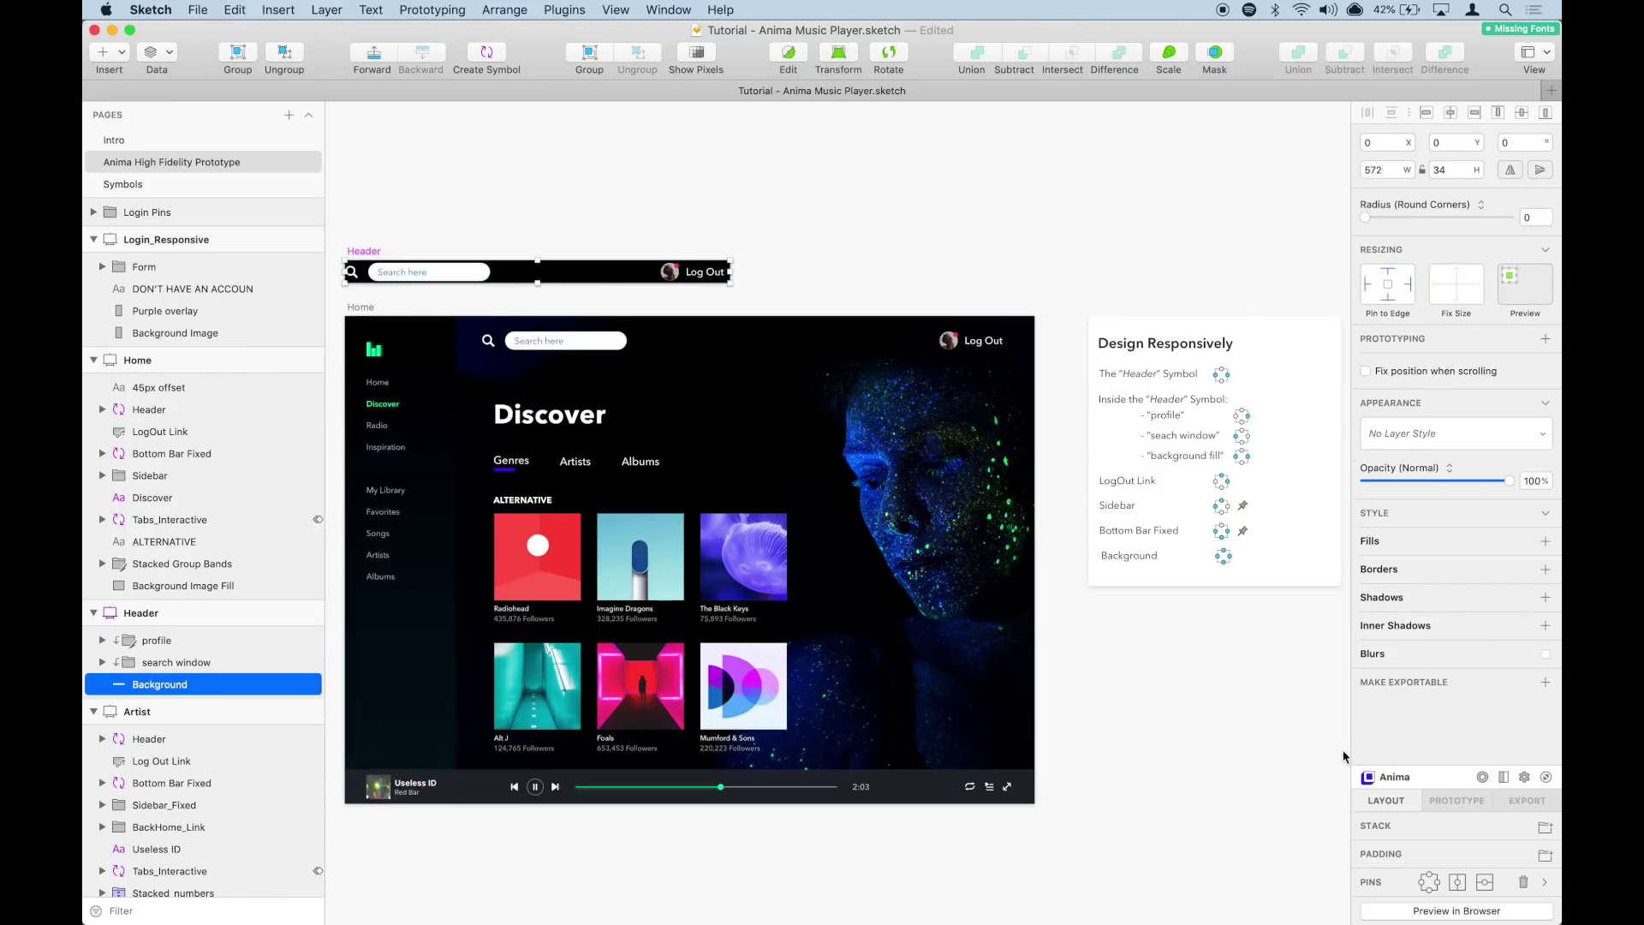
left_click(1437, 883)
left_click(1047, 267)
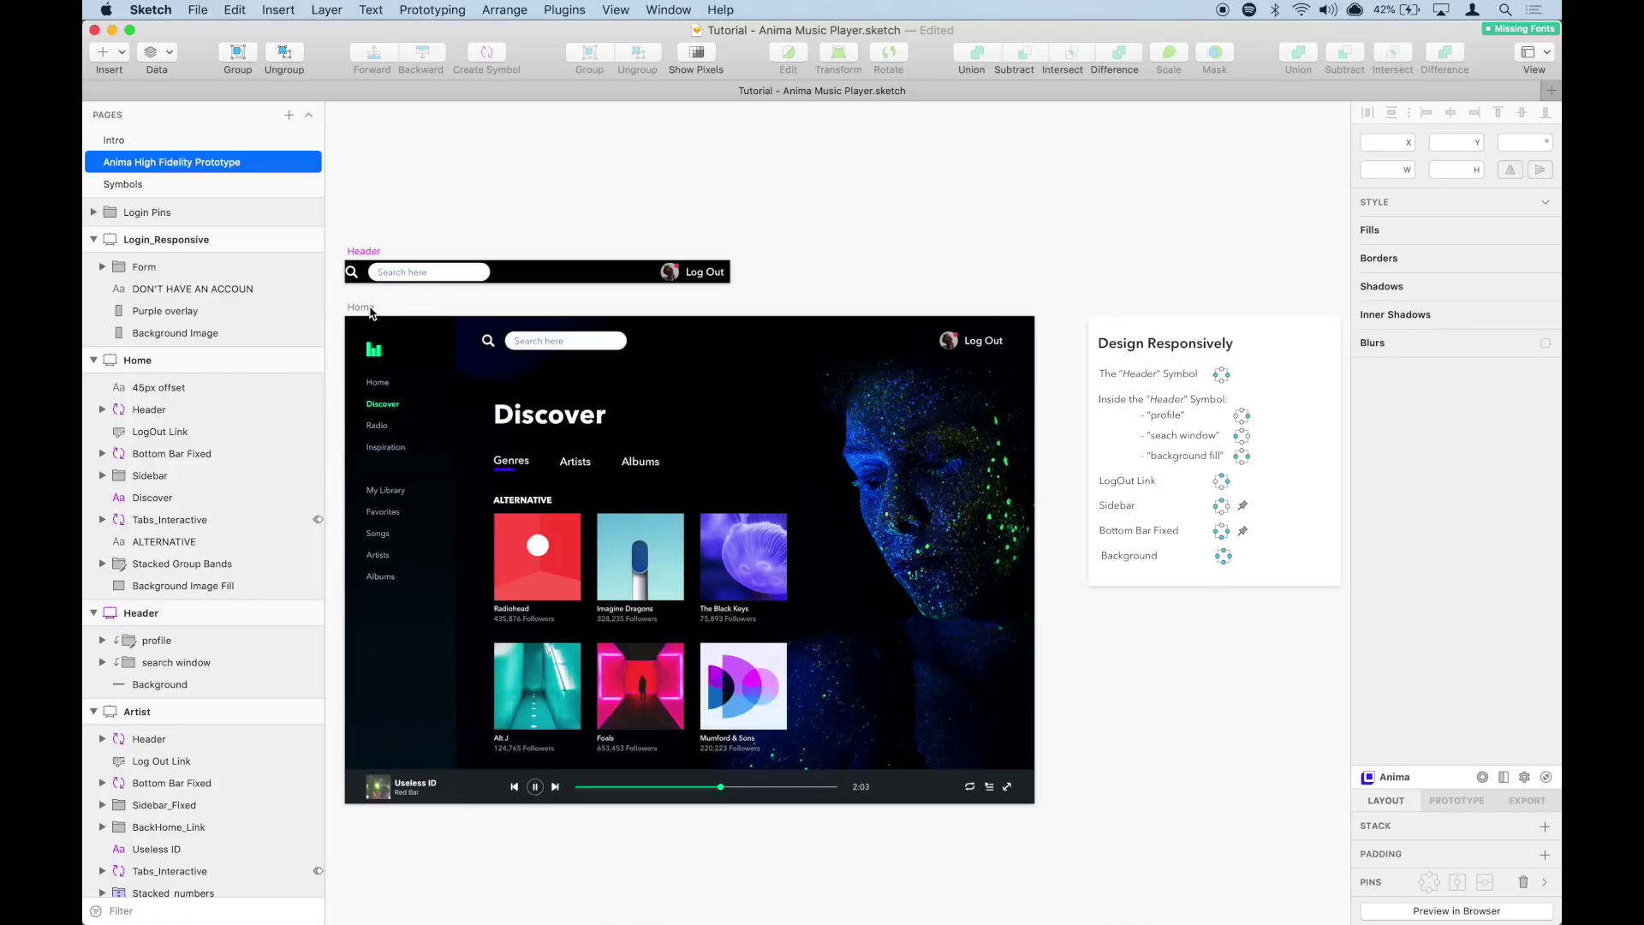
Step: Try widening the Home artboard slightly to test its responsiveness, and undo the resize
left_click(361, 307)
mouse_move(1041, 568)
left_mouse_down()
mouse_move(1173, 565)
mouse_move(1059, 571)
left_mouse_up()
key("super+z")
left_click(961, 241)
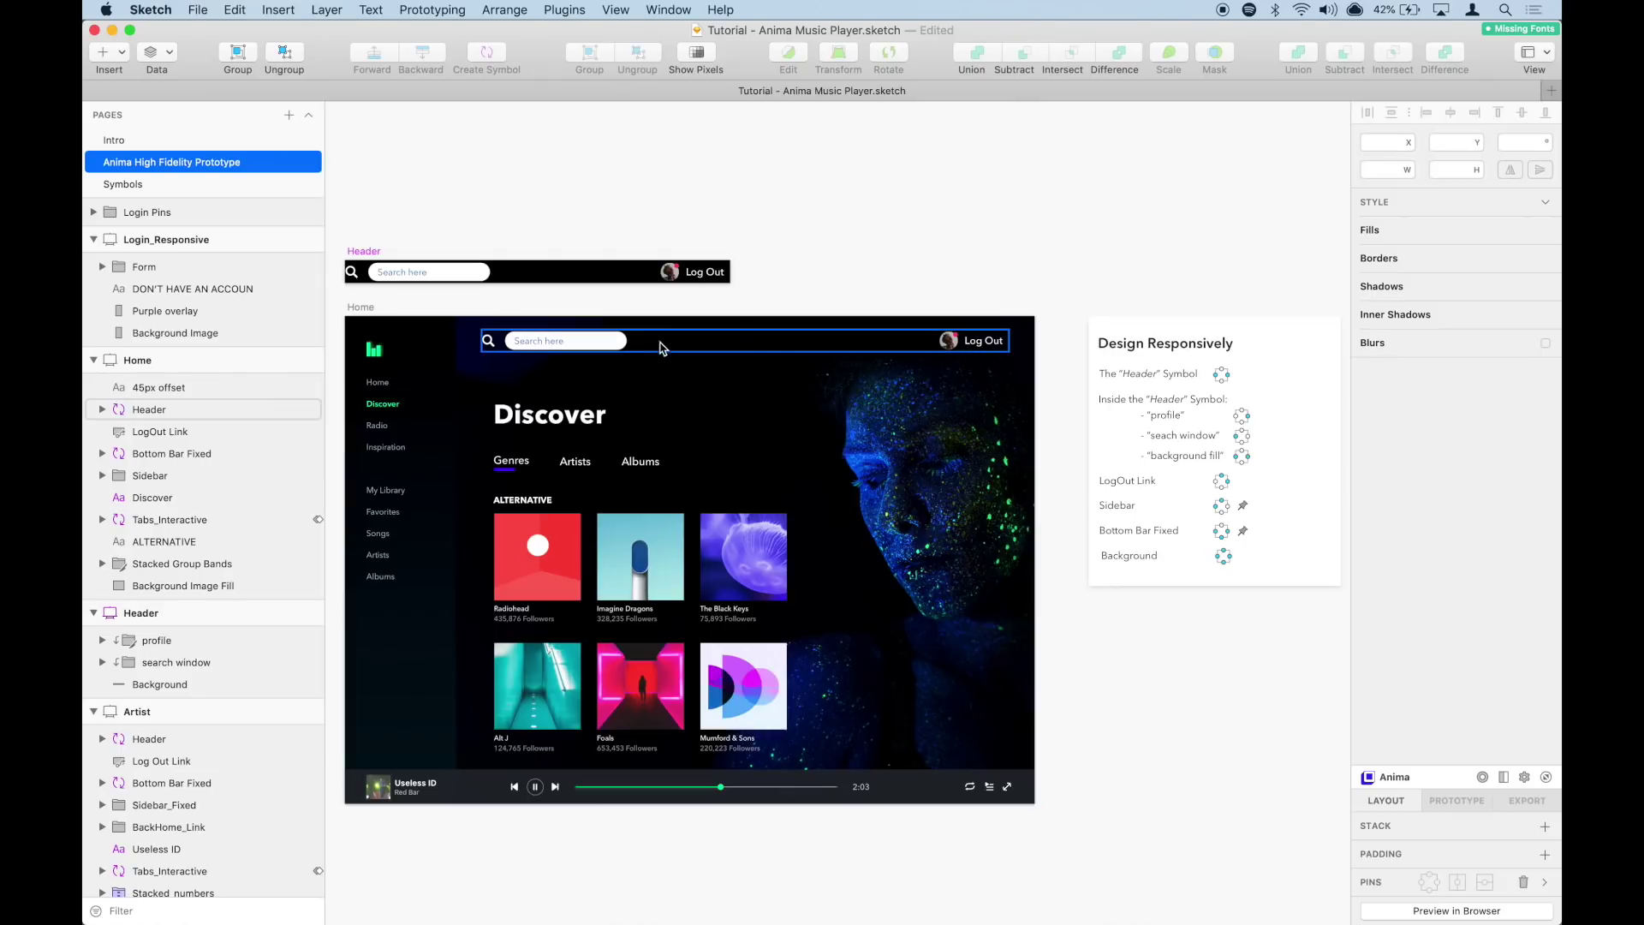
Step: Expand the Header symbol instance on the Home artboard to examine its Image, Log Out and Search_Input overrides, and collapse it again
left_click(128, 409)
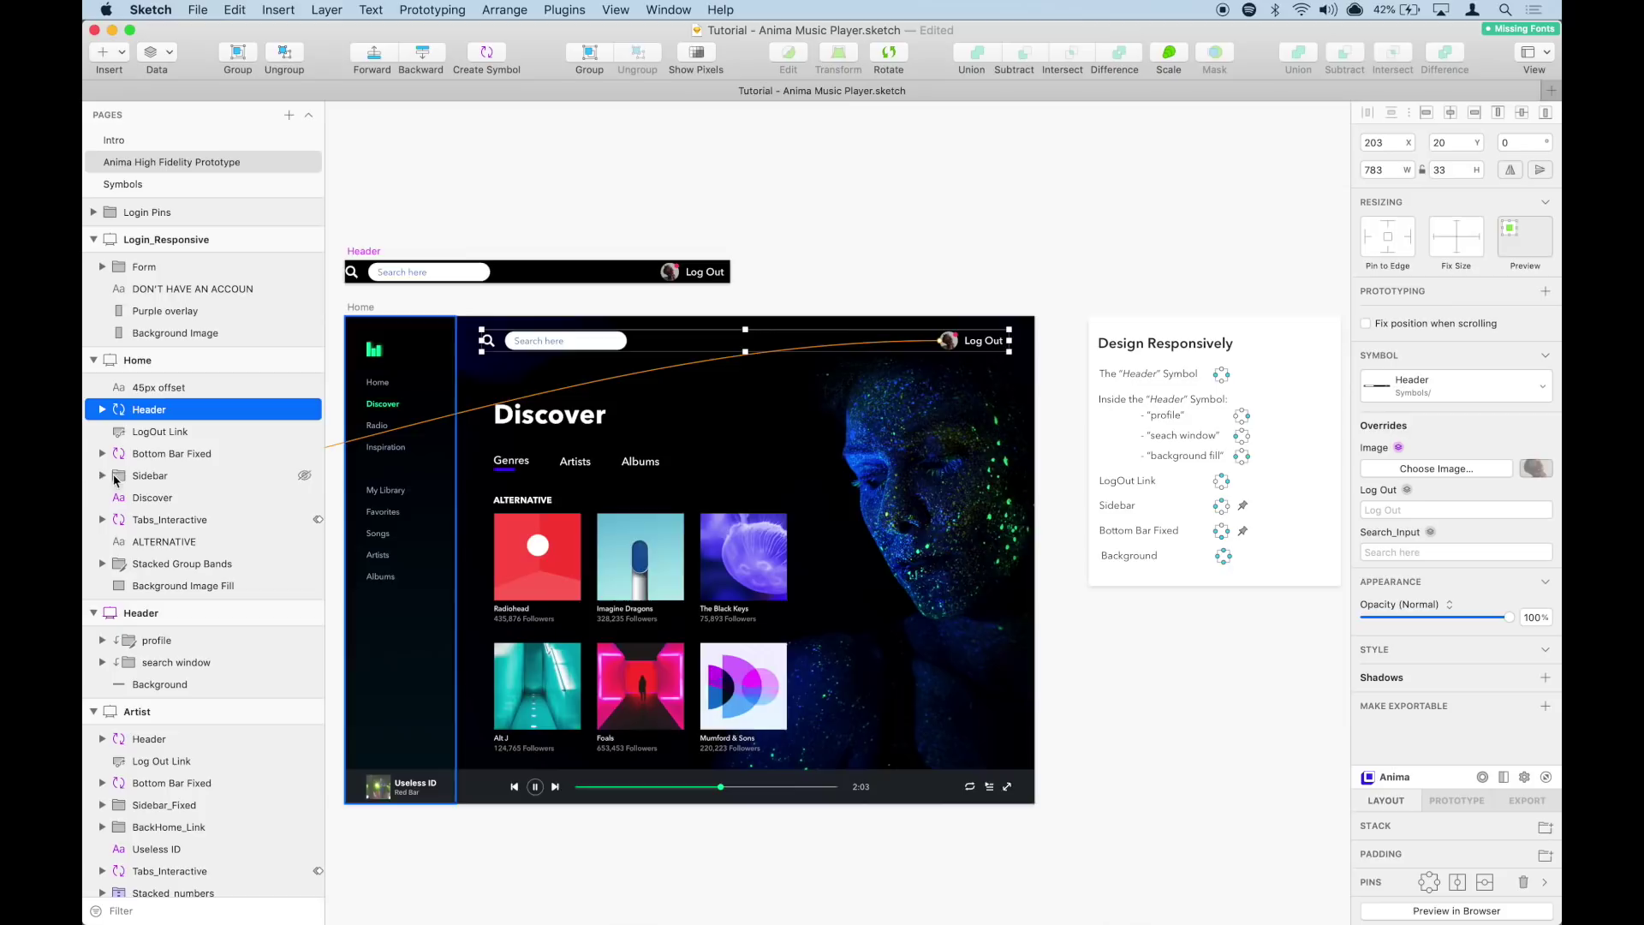
left_click(102, 409)
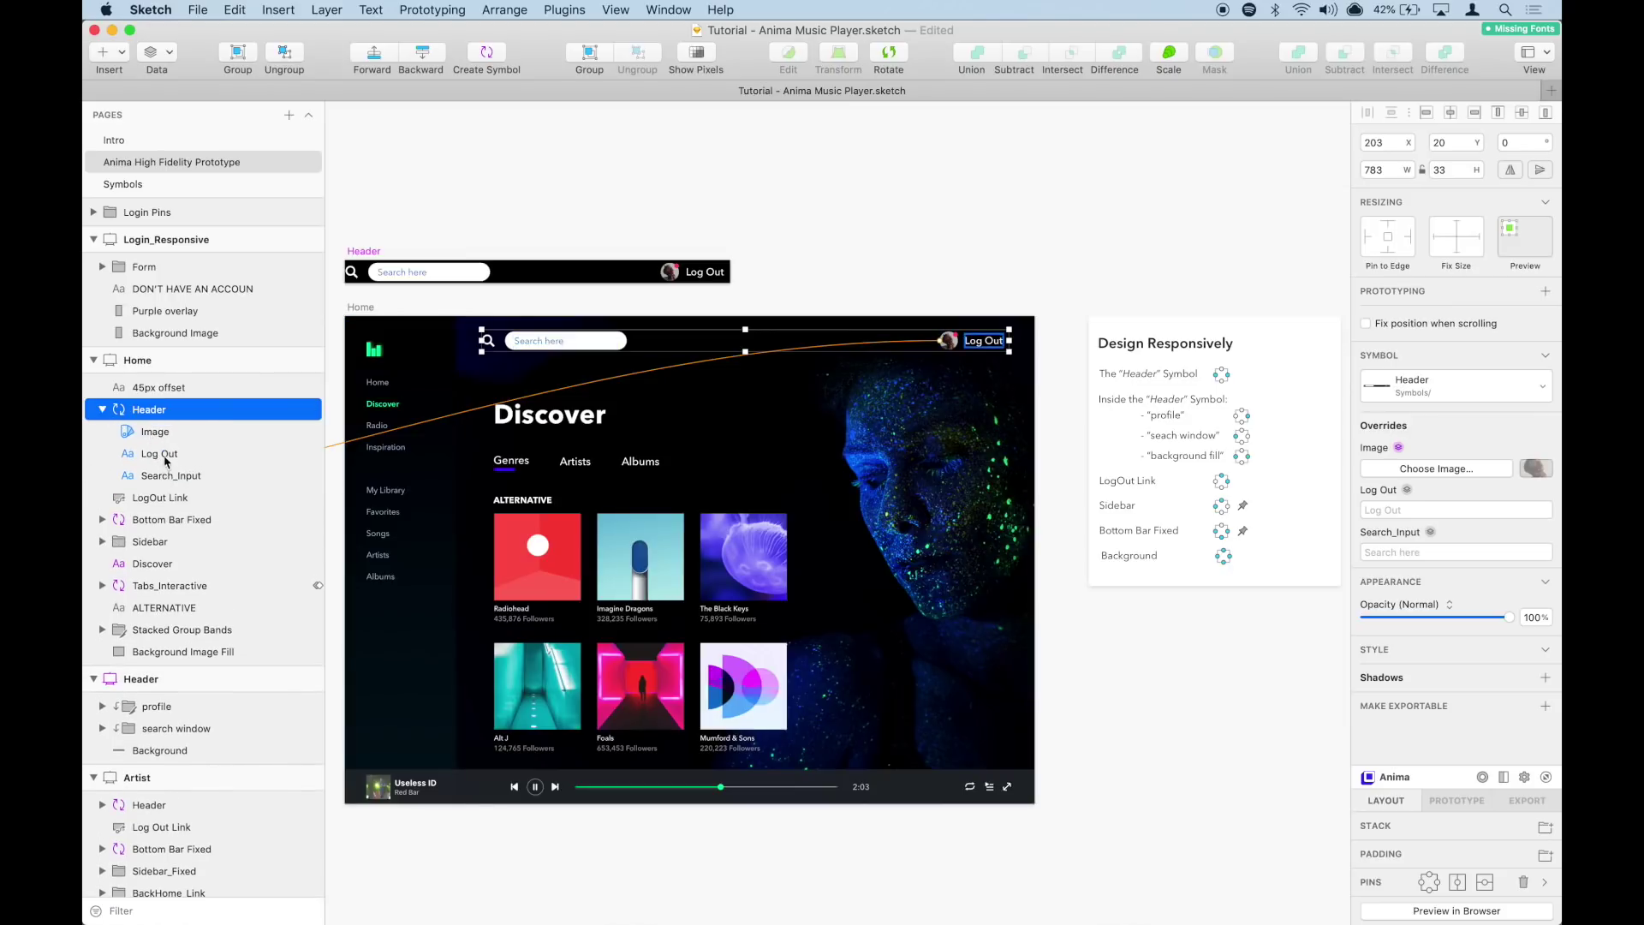
left_click(161, 433)
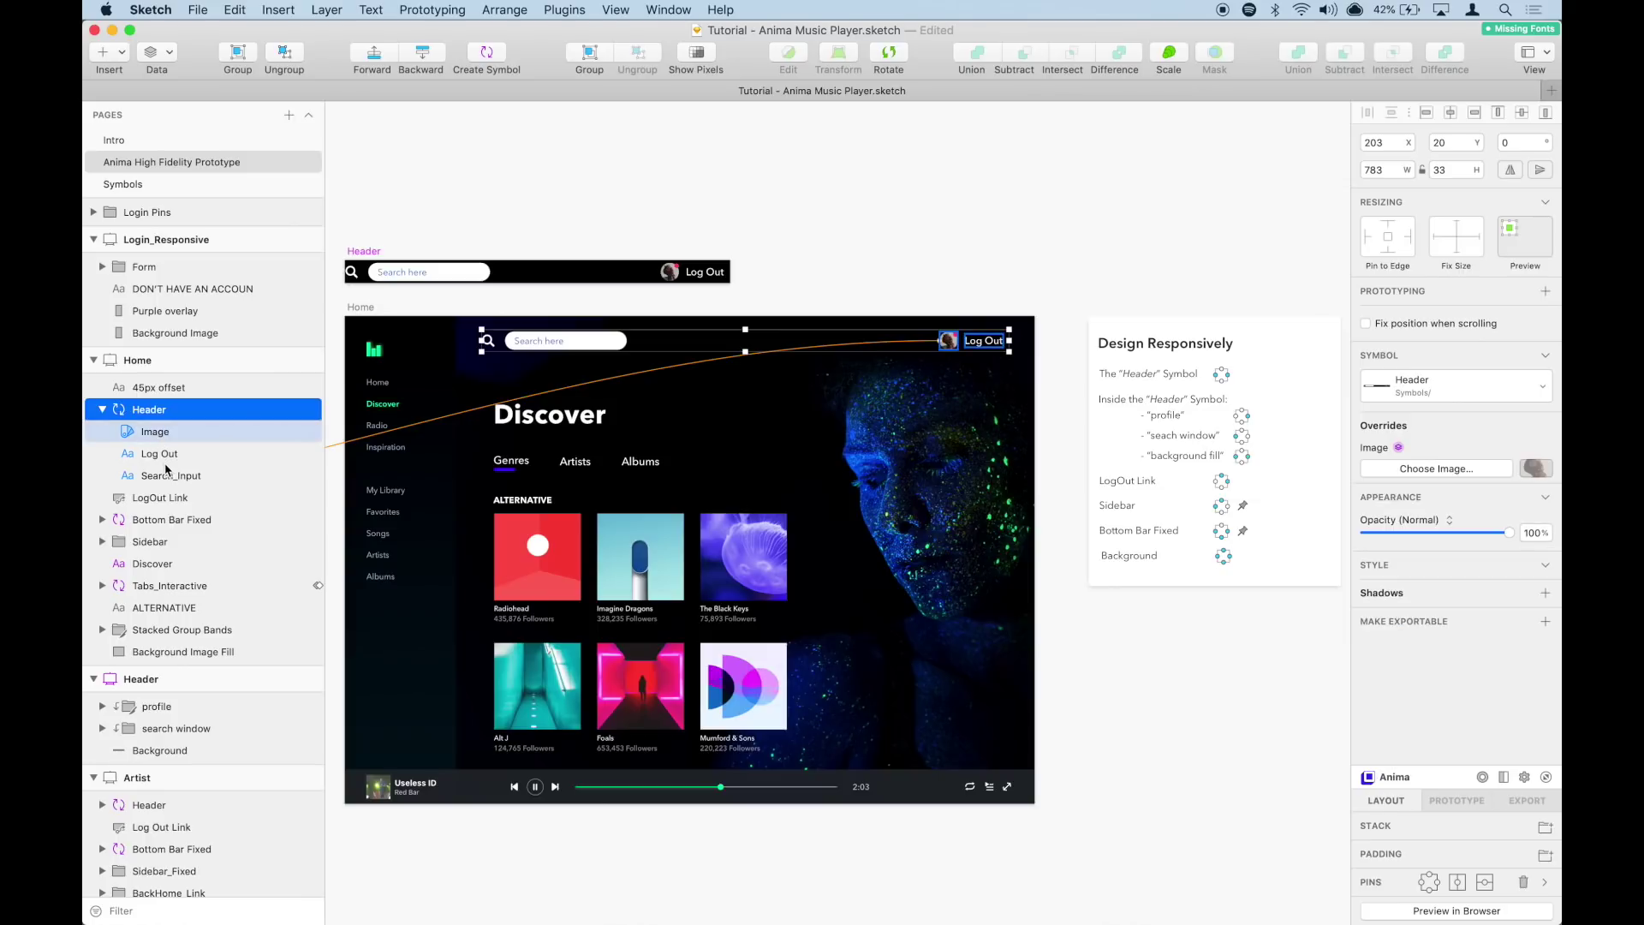
left_click(152, 413)
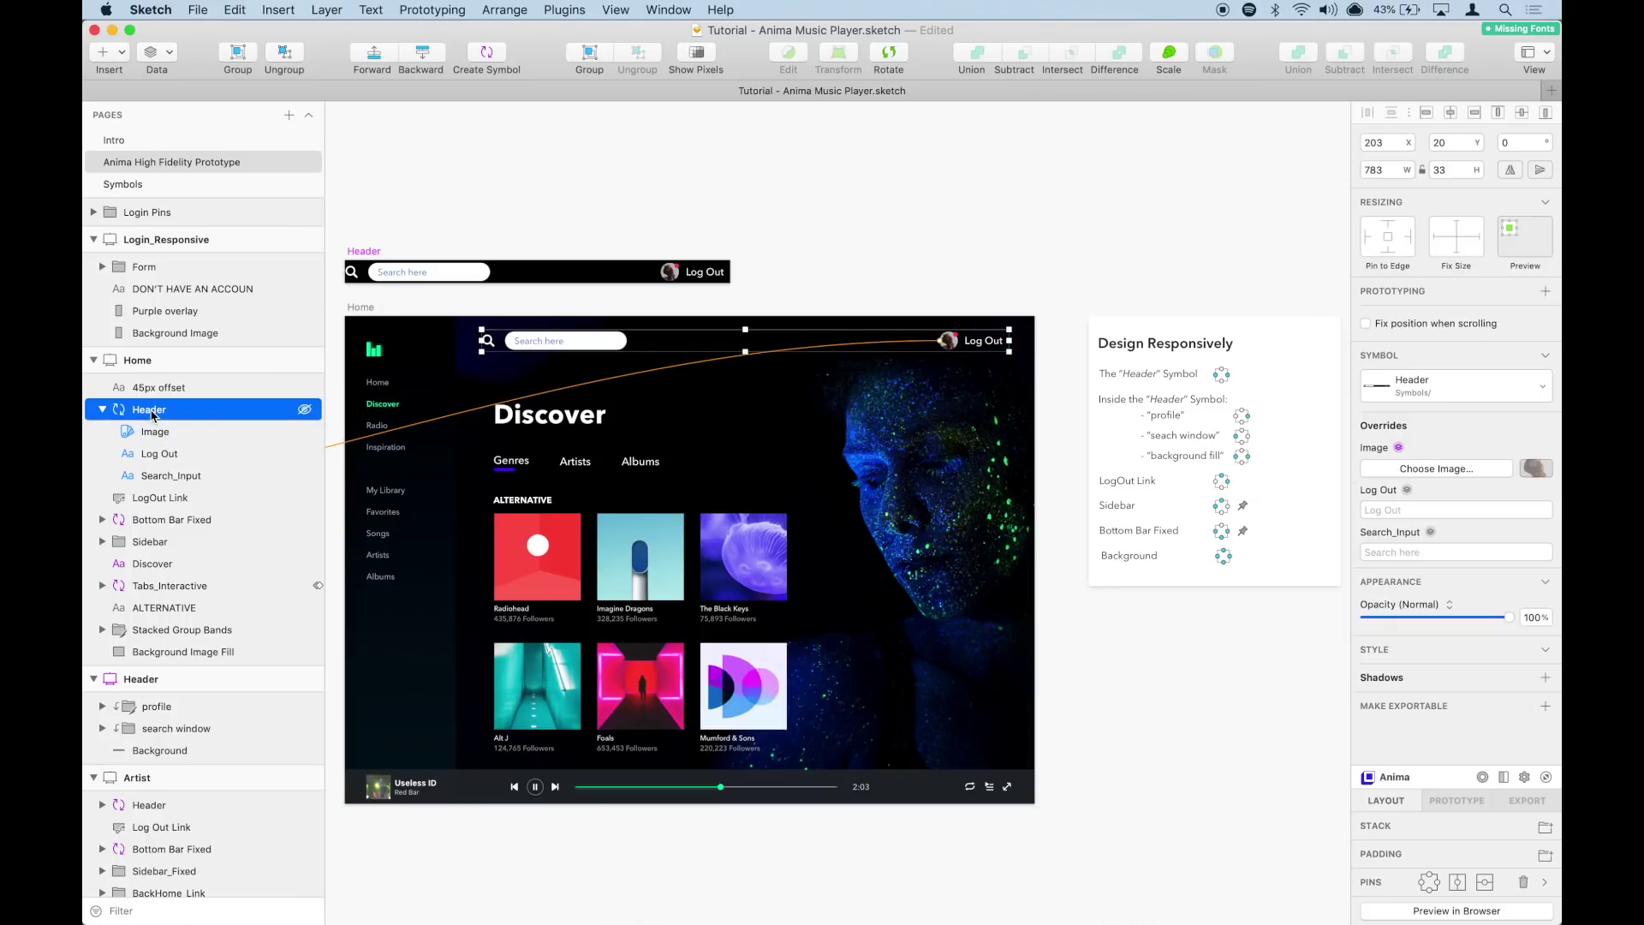
key("Left")
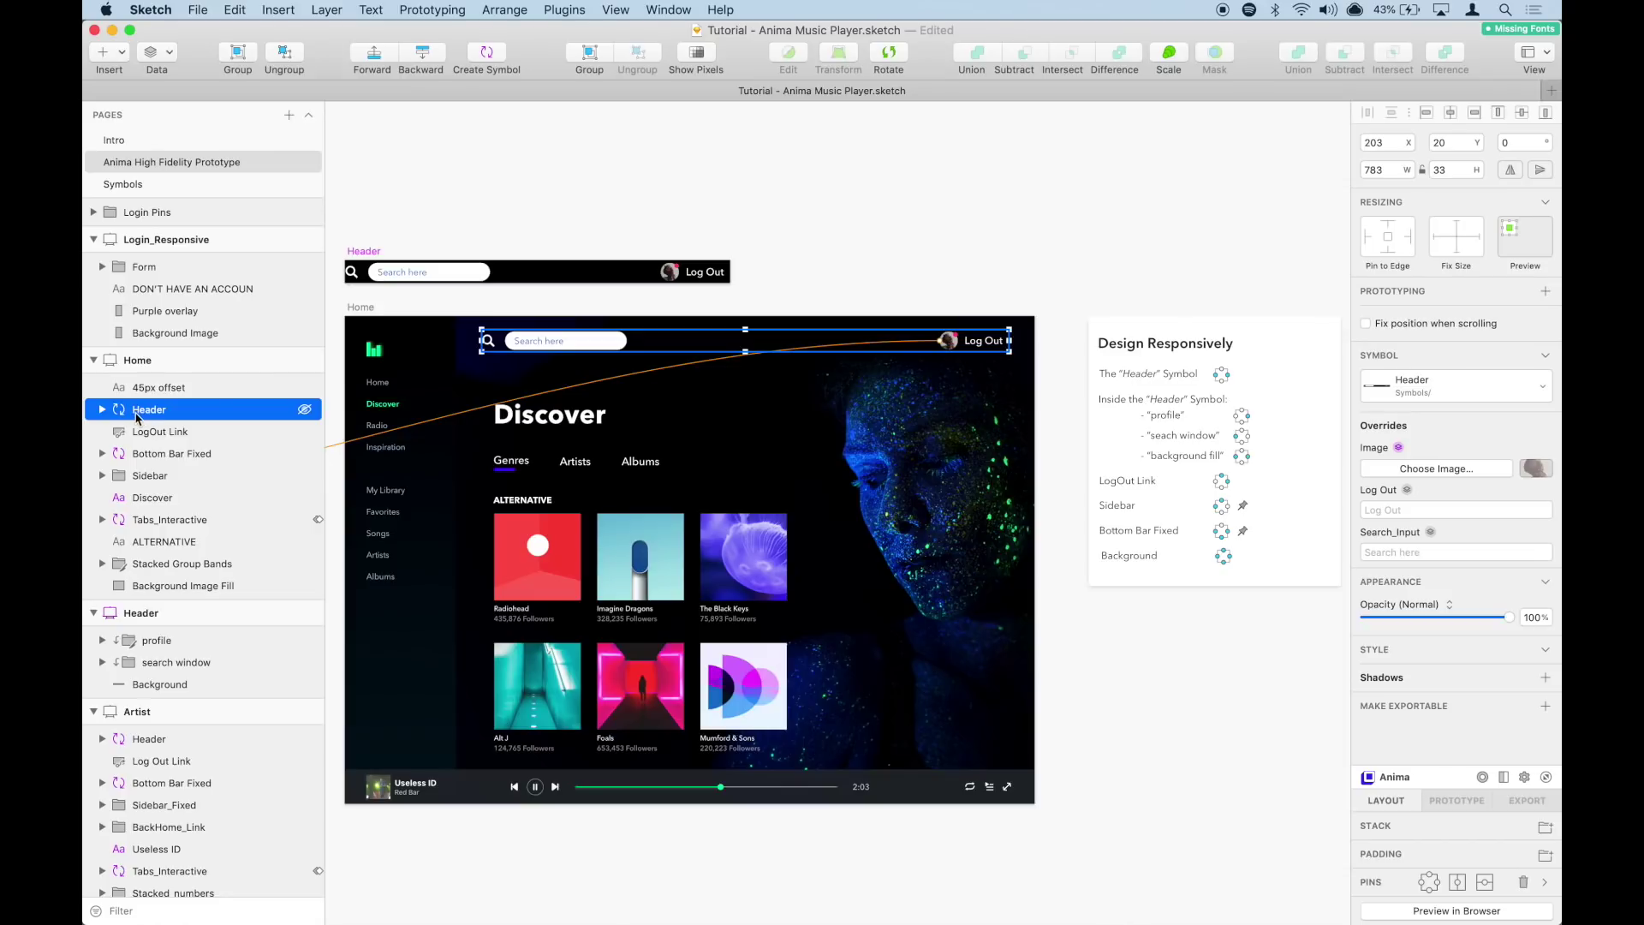
Step: Apply Anima pins to the Header symbol instance on the Home artboard
left_click(138, 360)
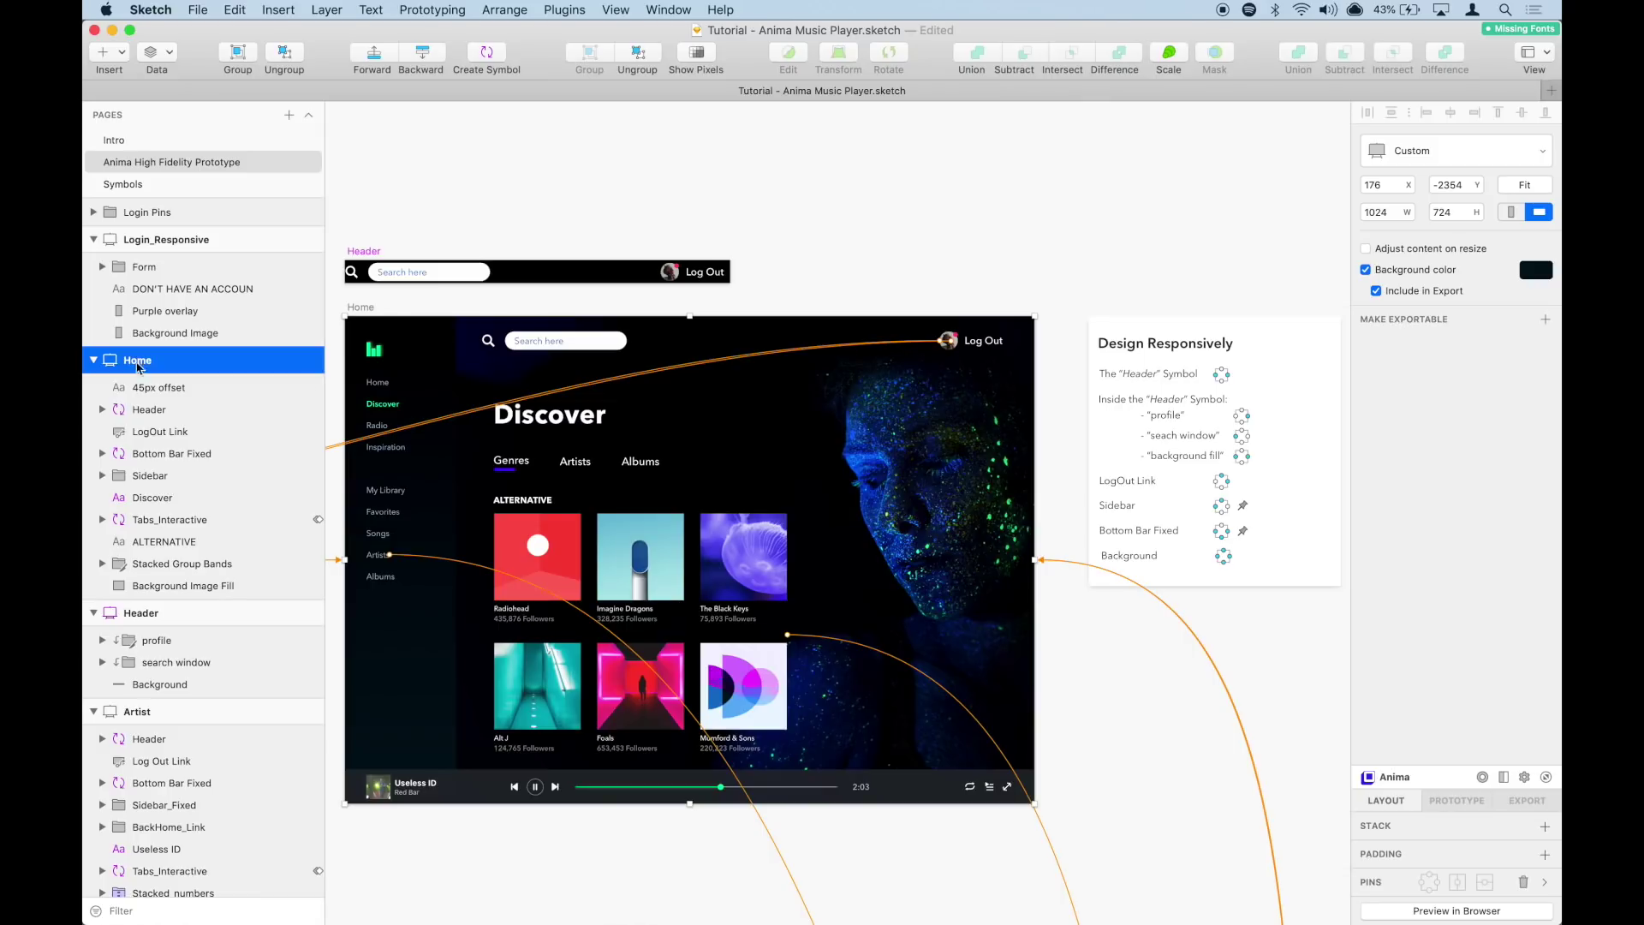
left_click(102, 409)
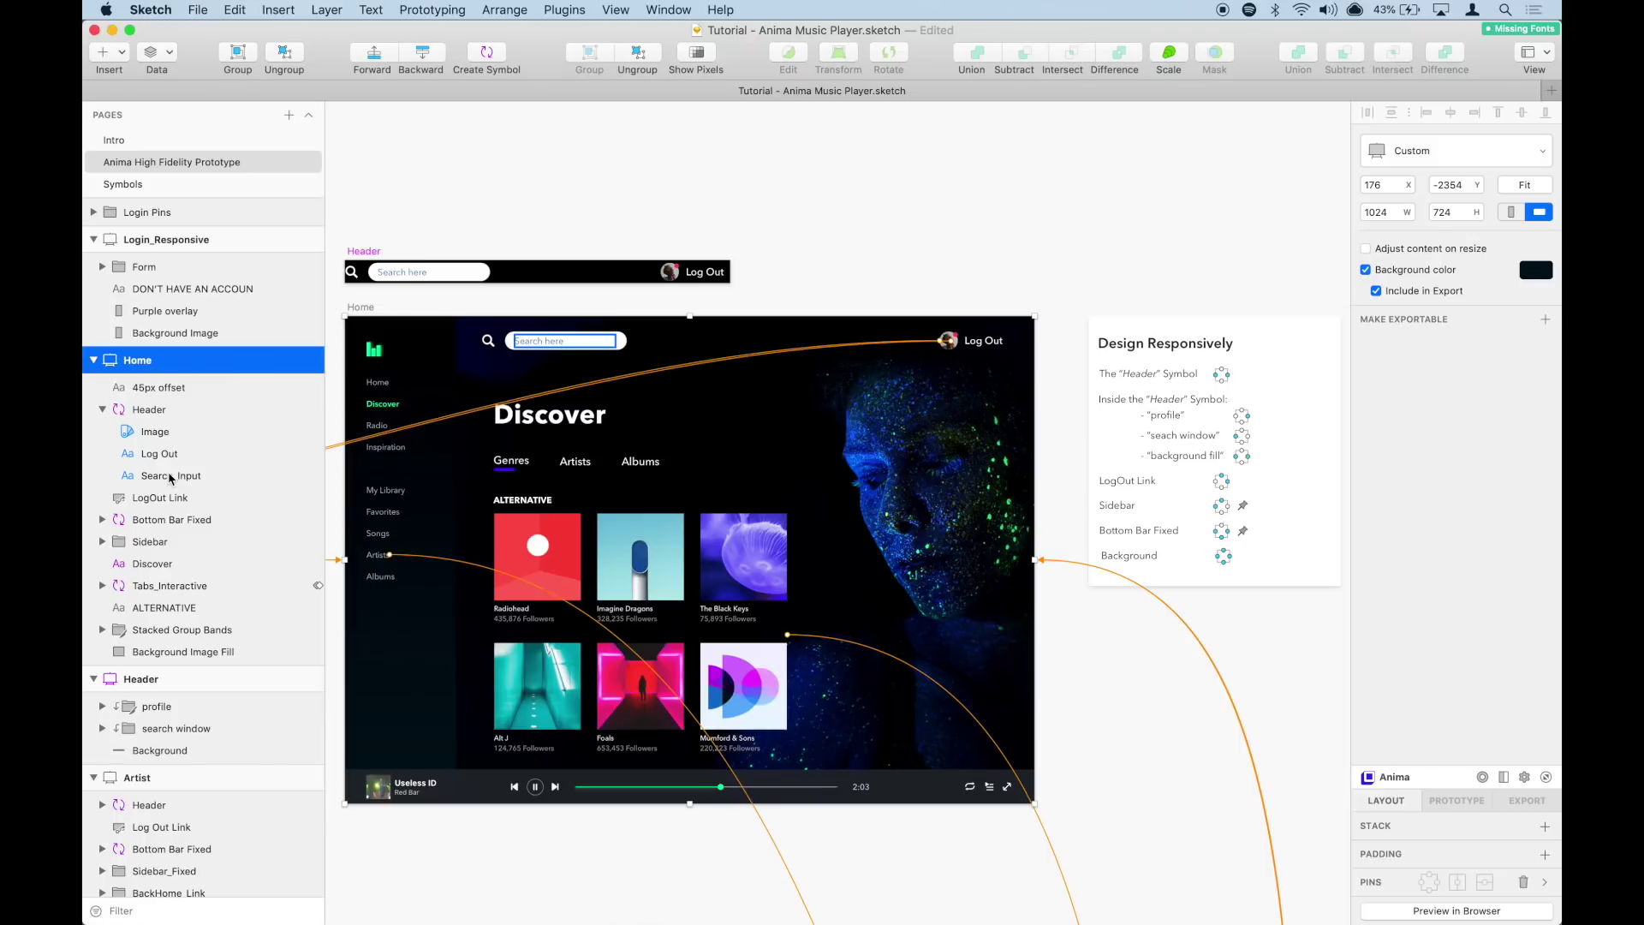
left_click(147, 415)
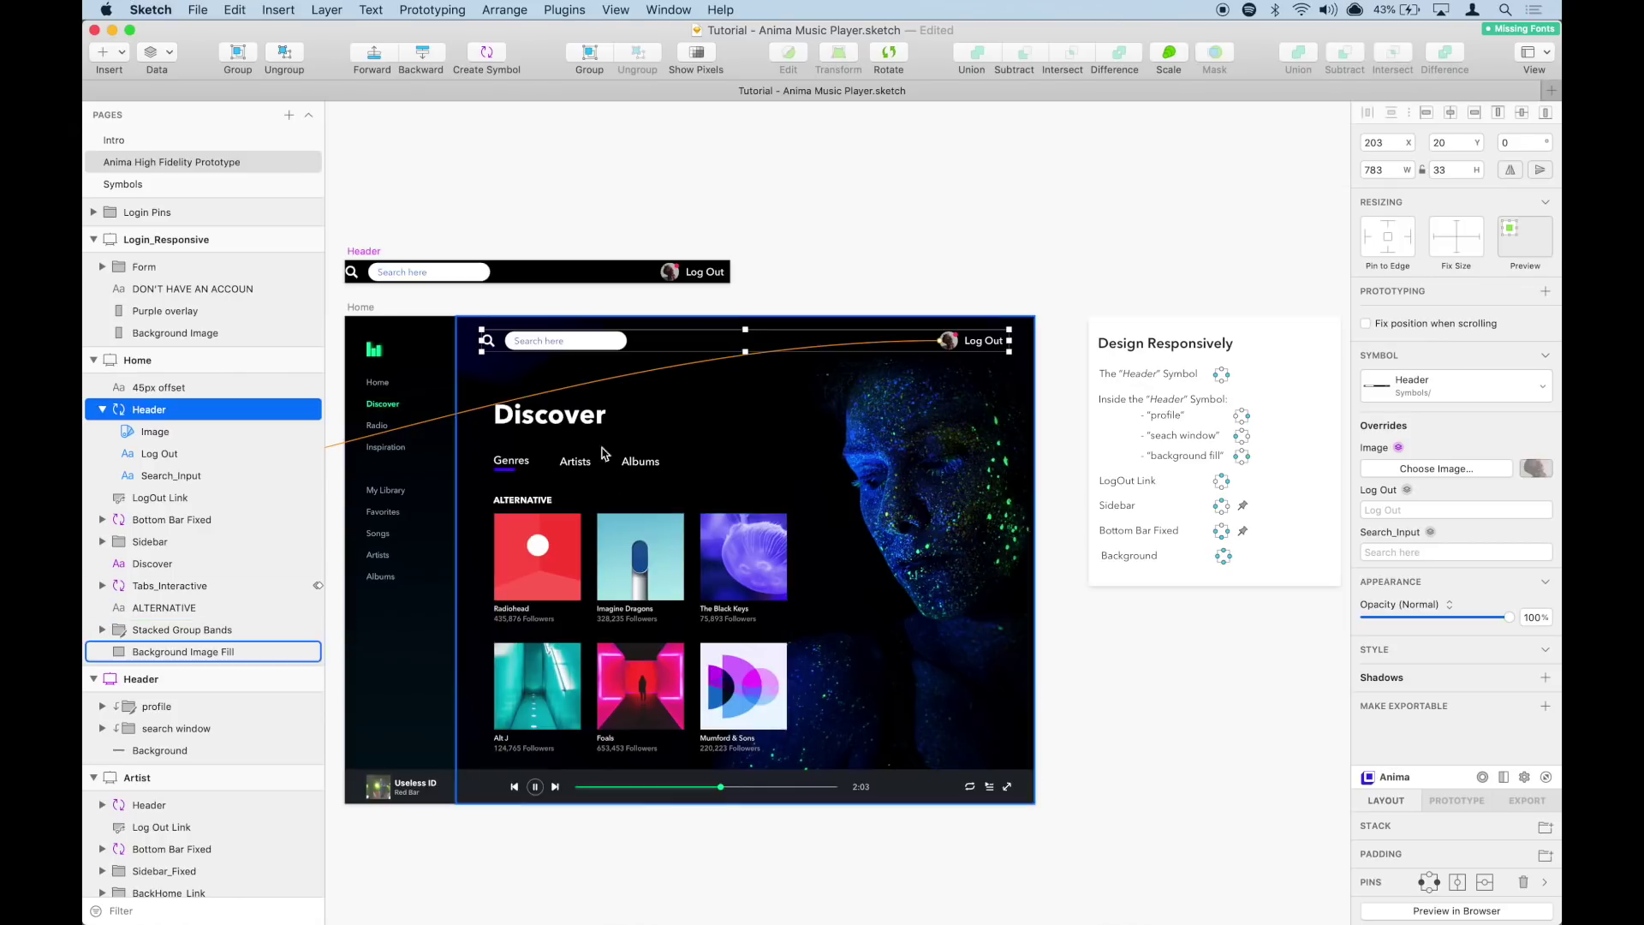
Step: Test the pins by widening the Home artboard to about 1232 px and stretching it from its left edge, undoing both resizes
left_click(370, 314)
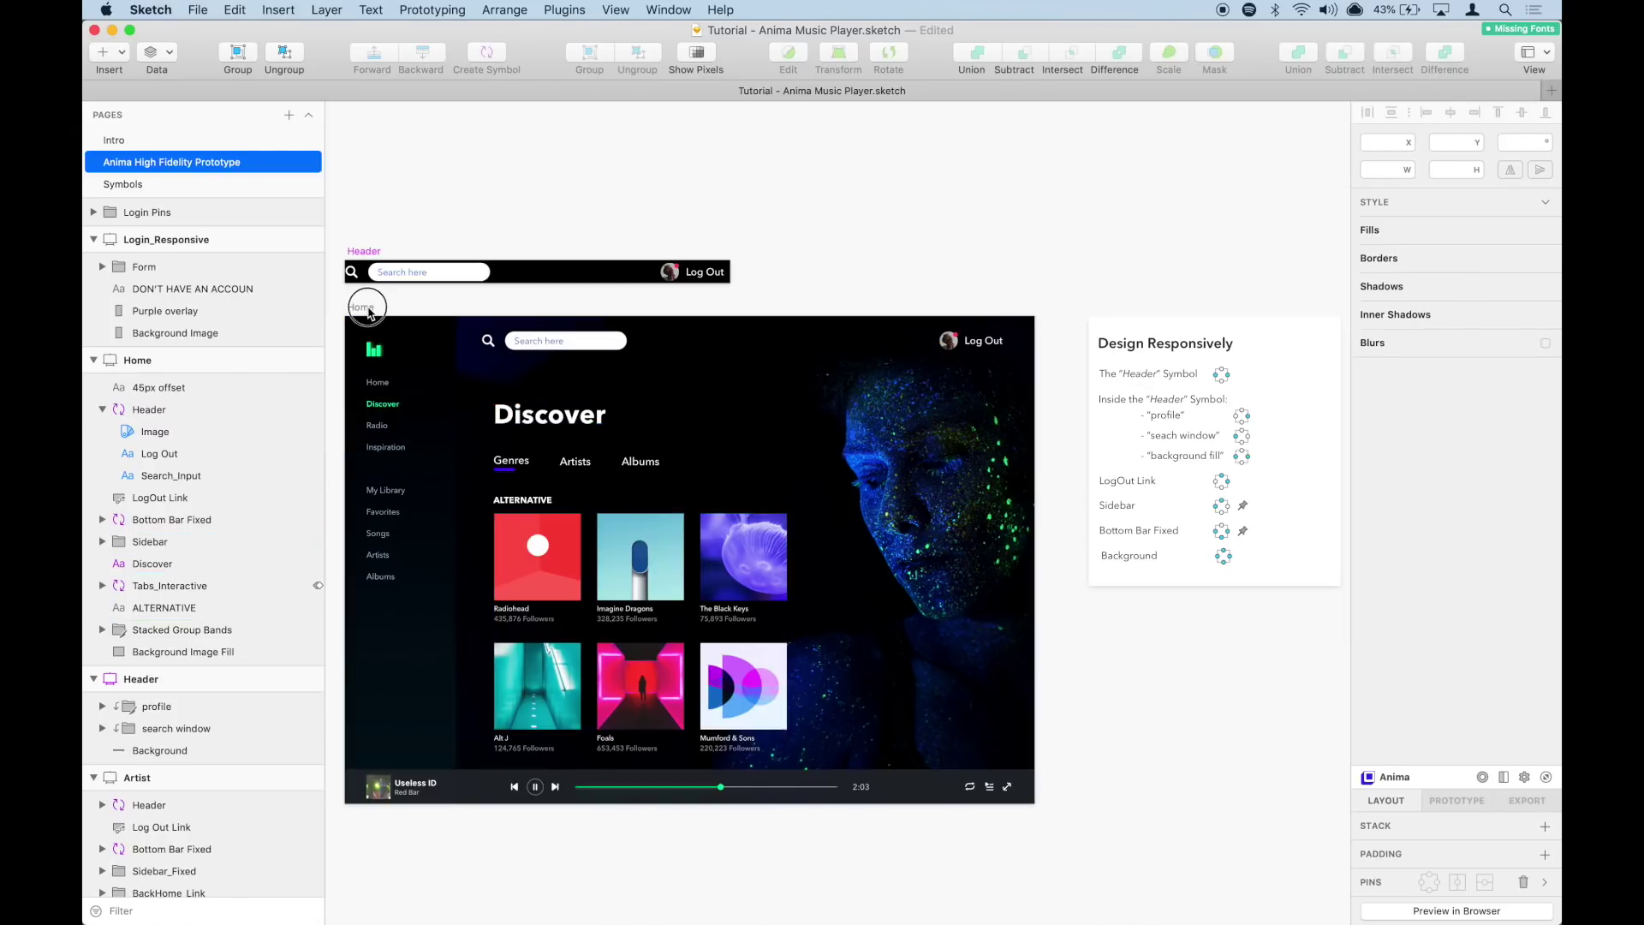
left_click(369, 314)
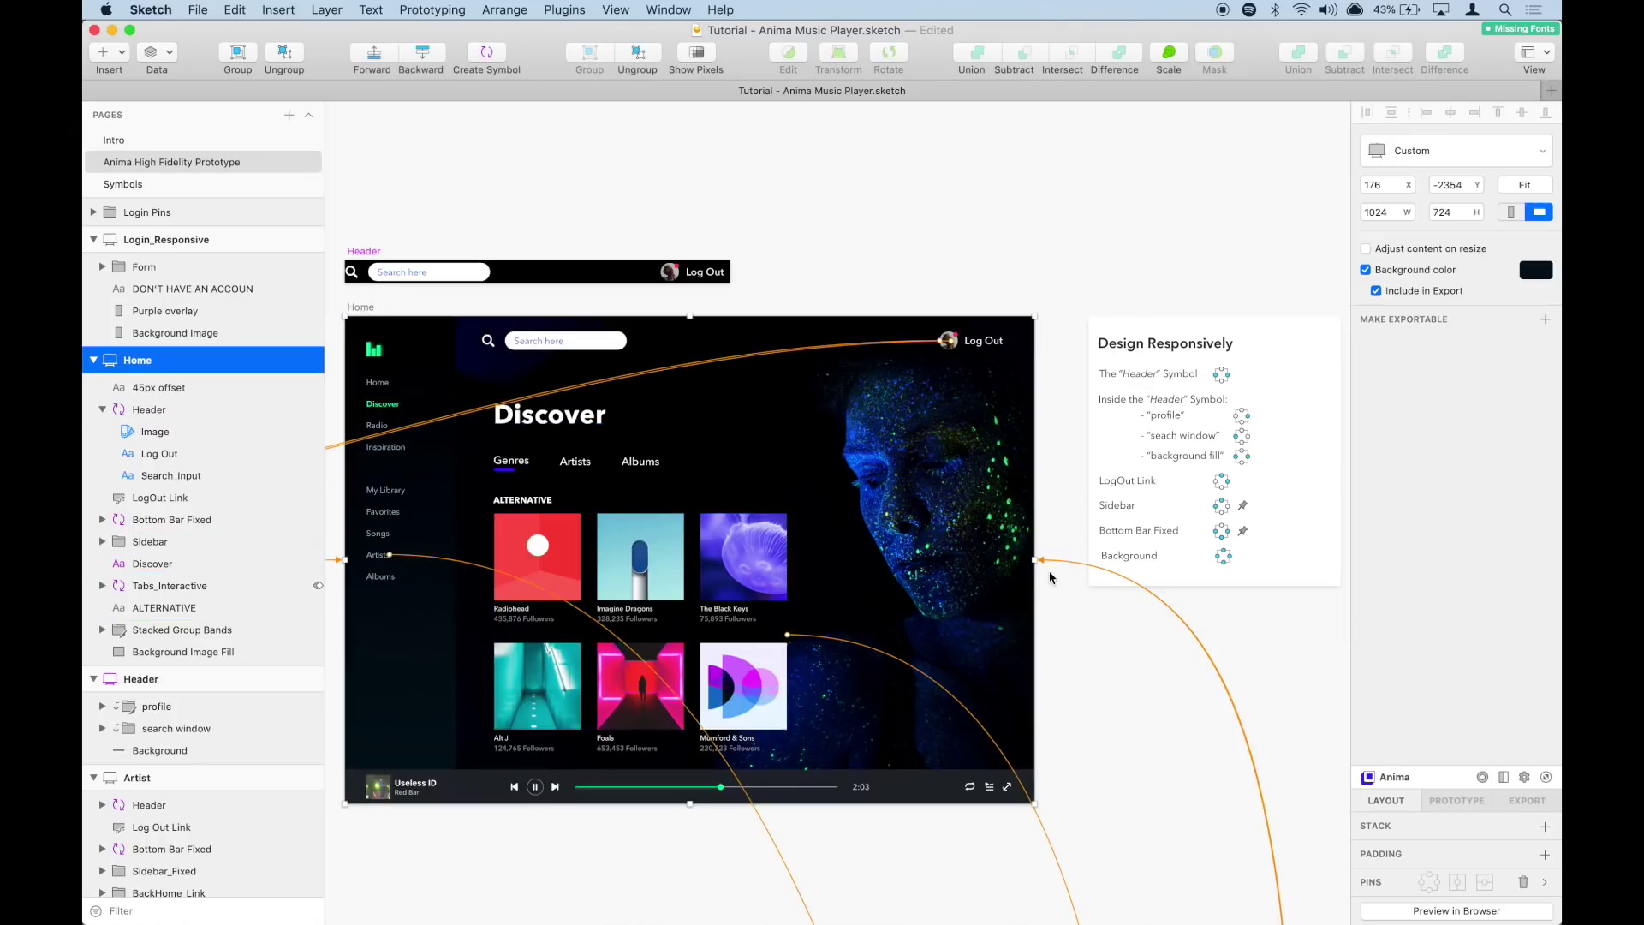
left_click_drag(1035, 560, 1174, 555)
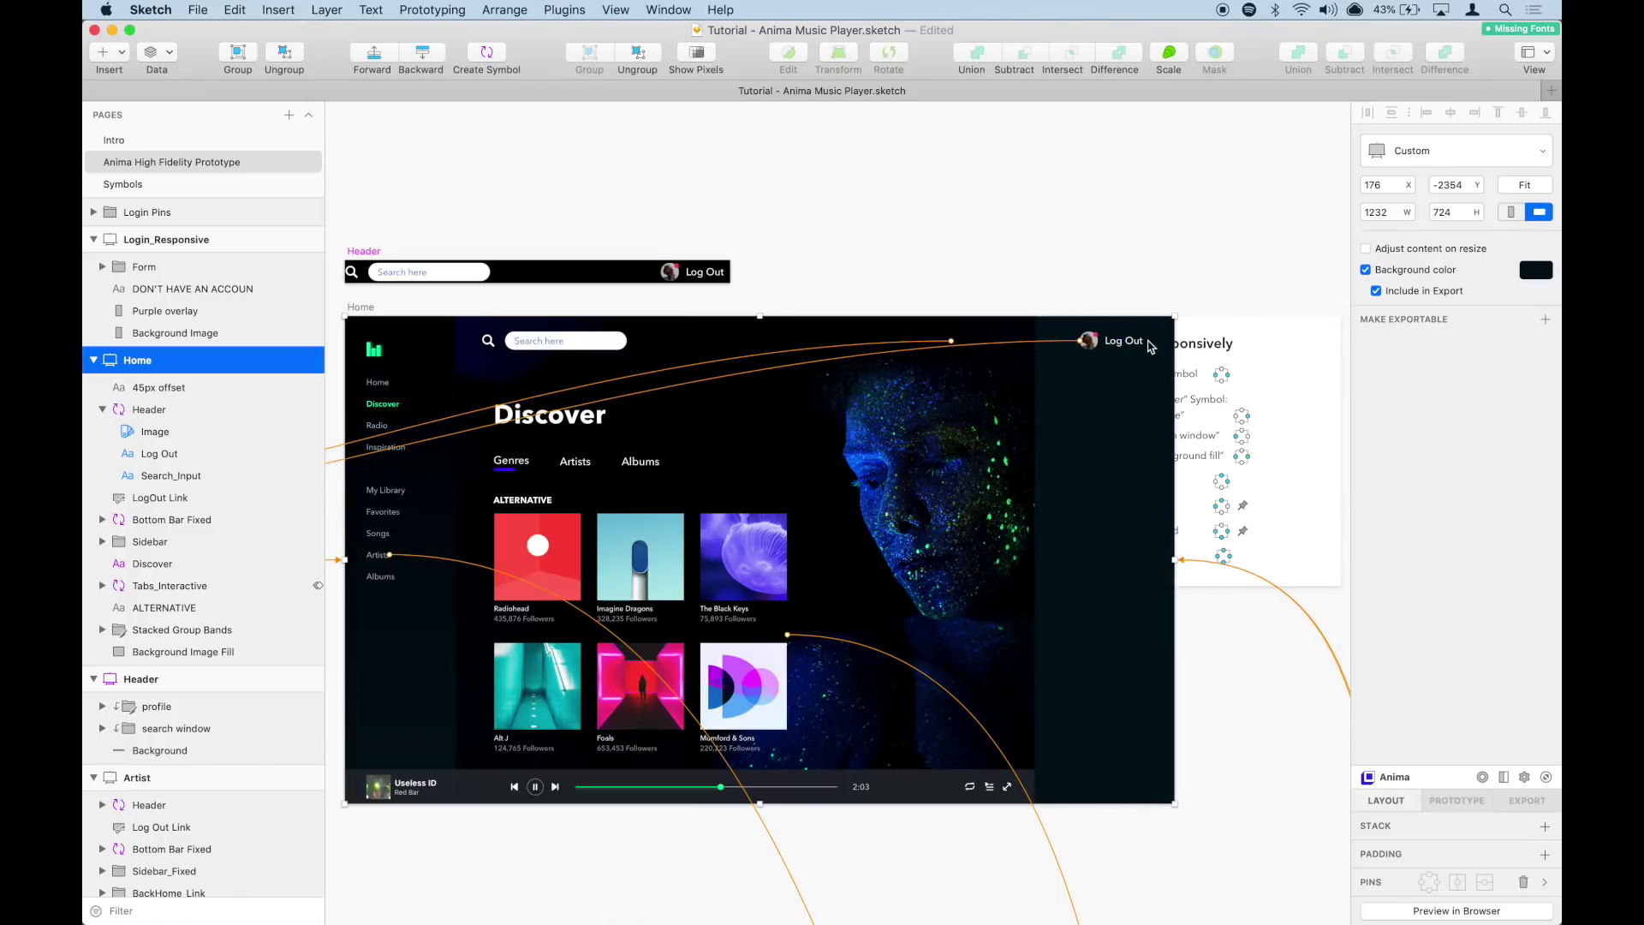
key("super+z")
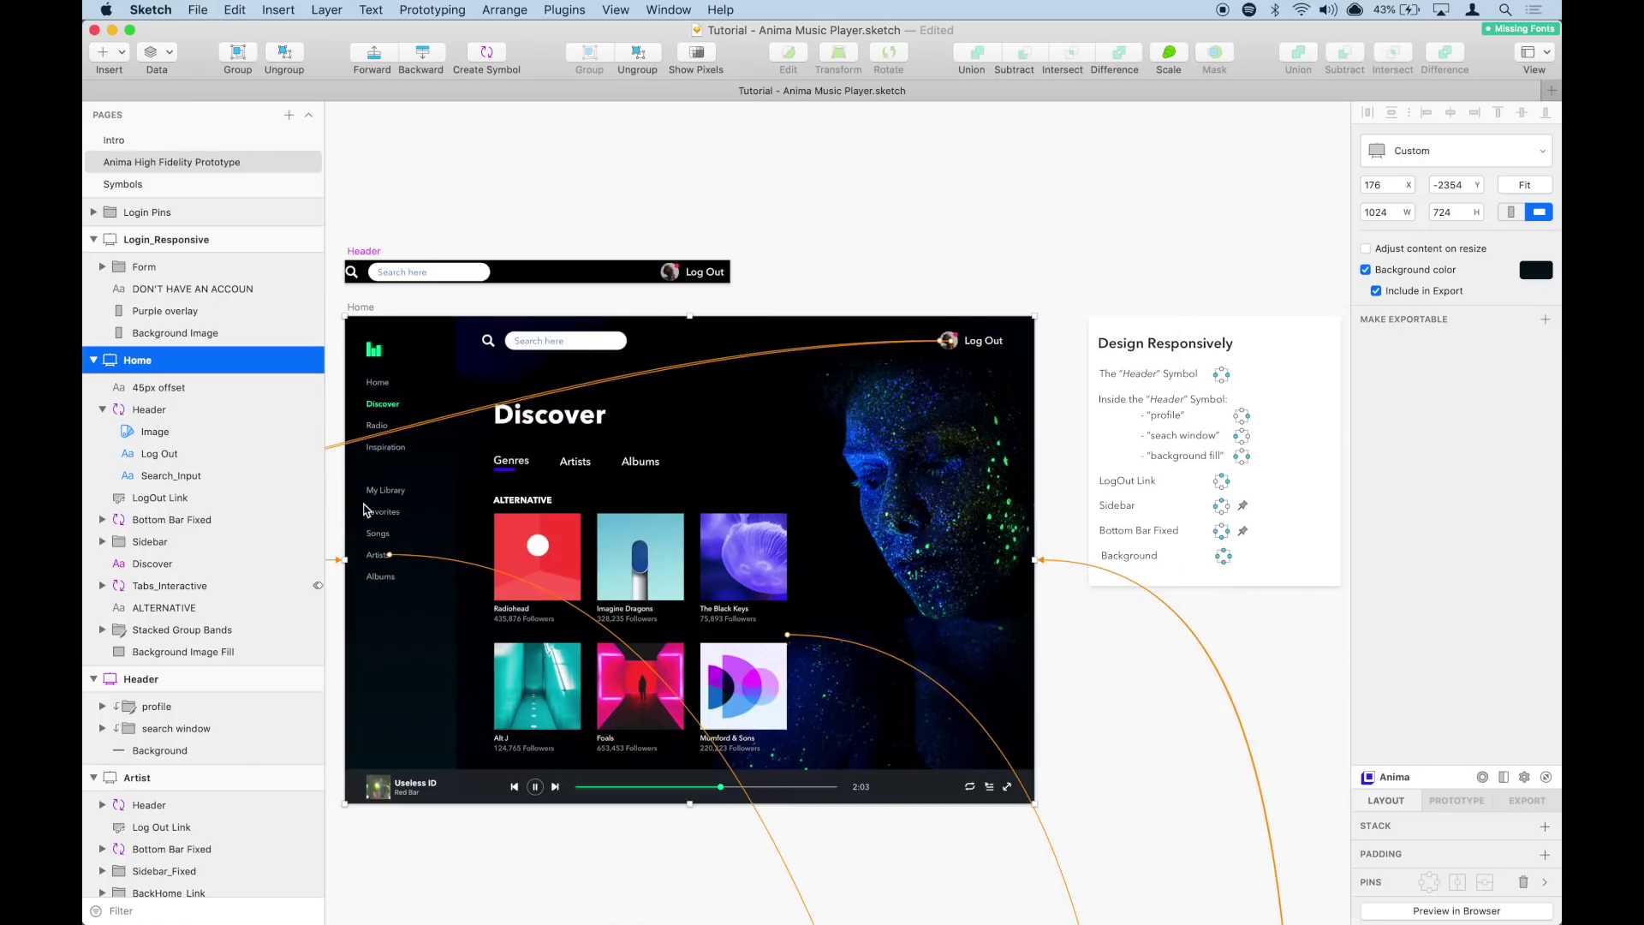
left_click_drag(346, 560, 248, 557)
key("super+z")
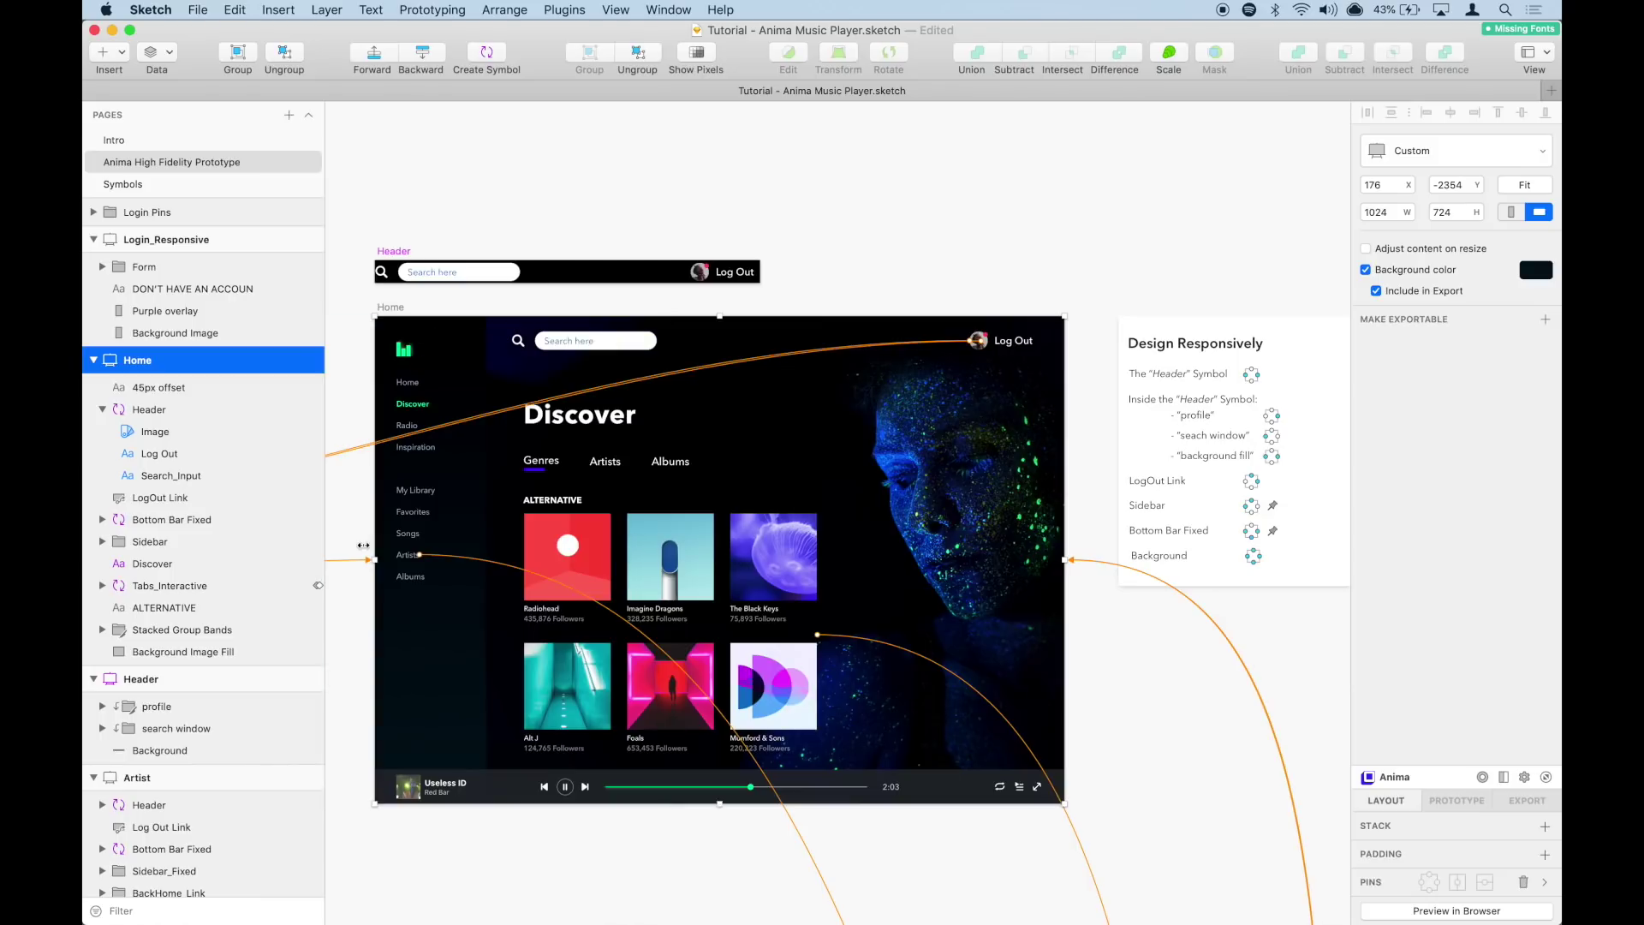
left_click(440, 191)
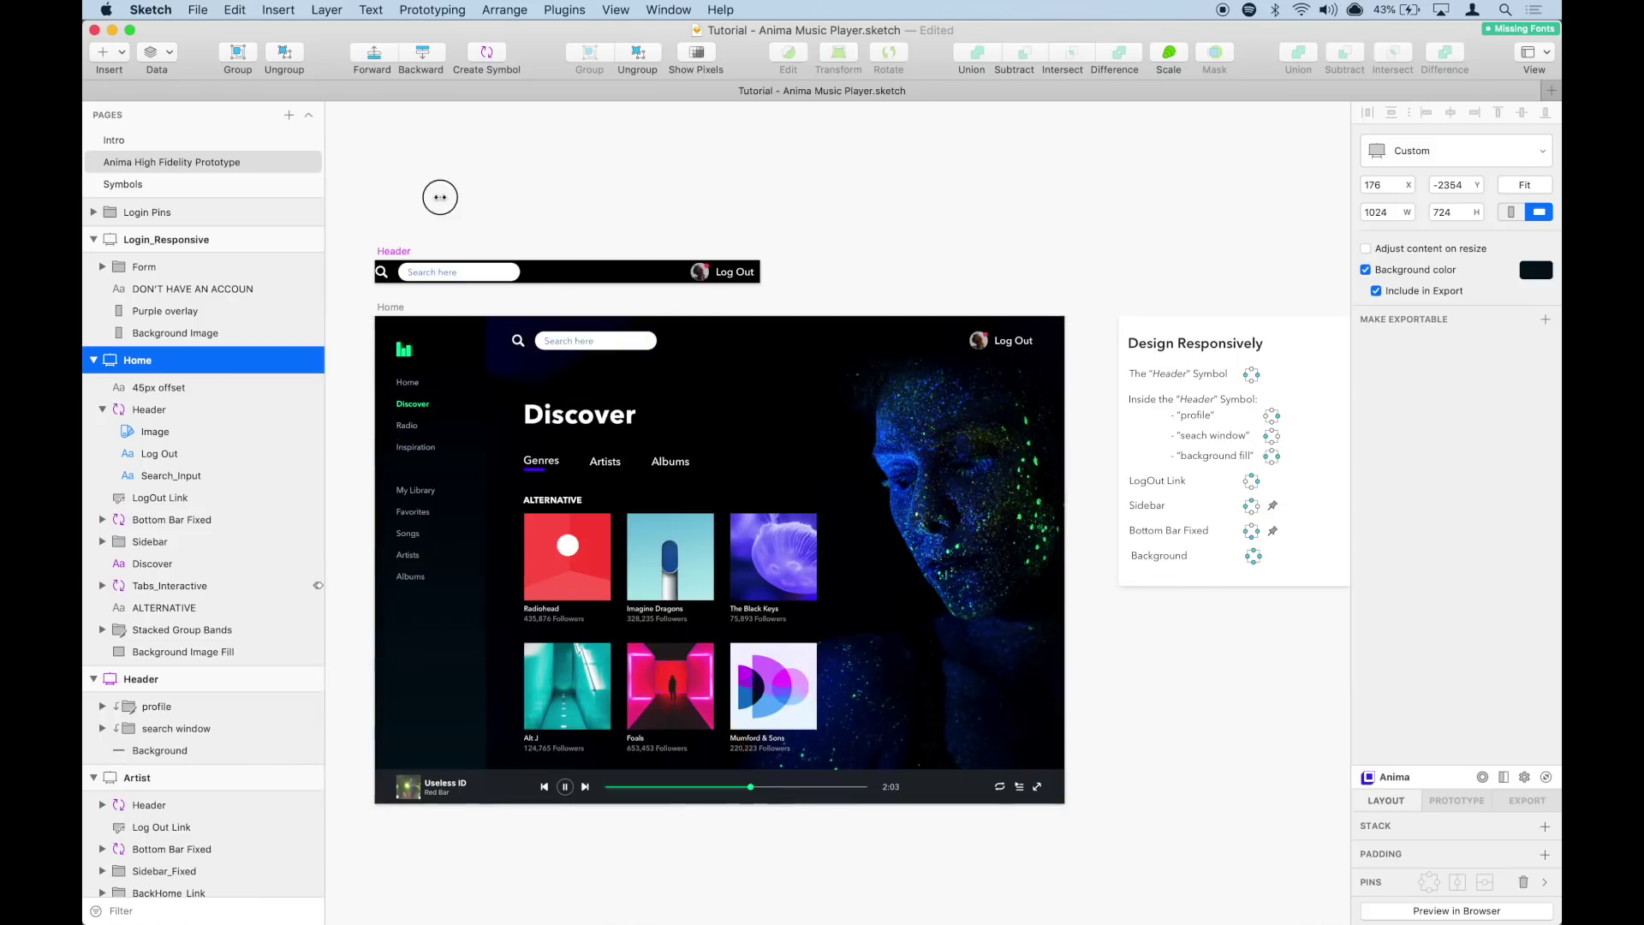
Step: Remove the pins from the profile, search window and Background layers inside the Header symbol
left_click(397, 251)
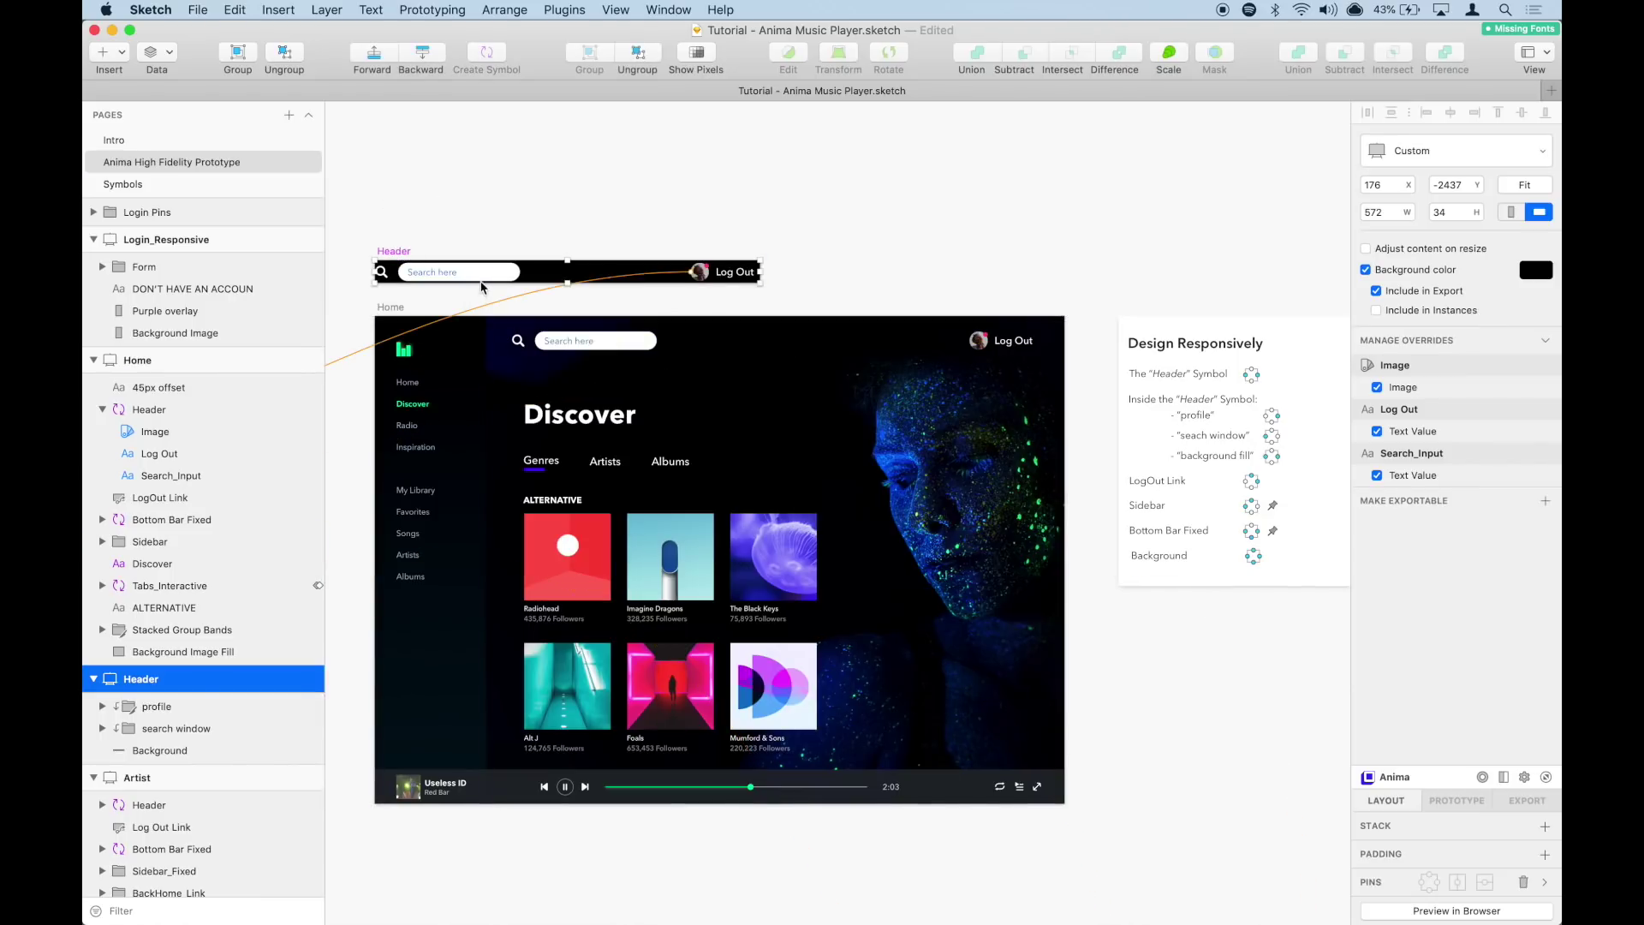
left_click(160, 715)
left_click(161, 750, "shift")
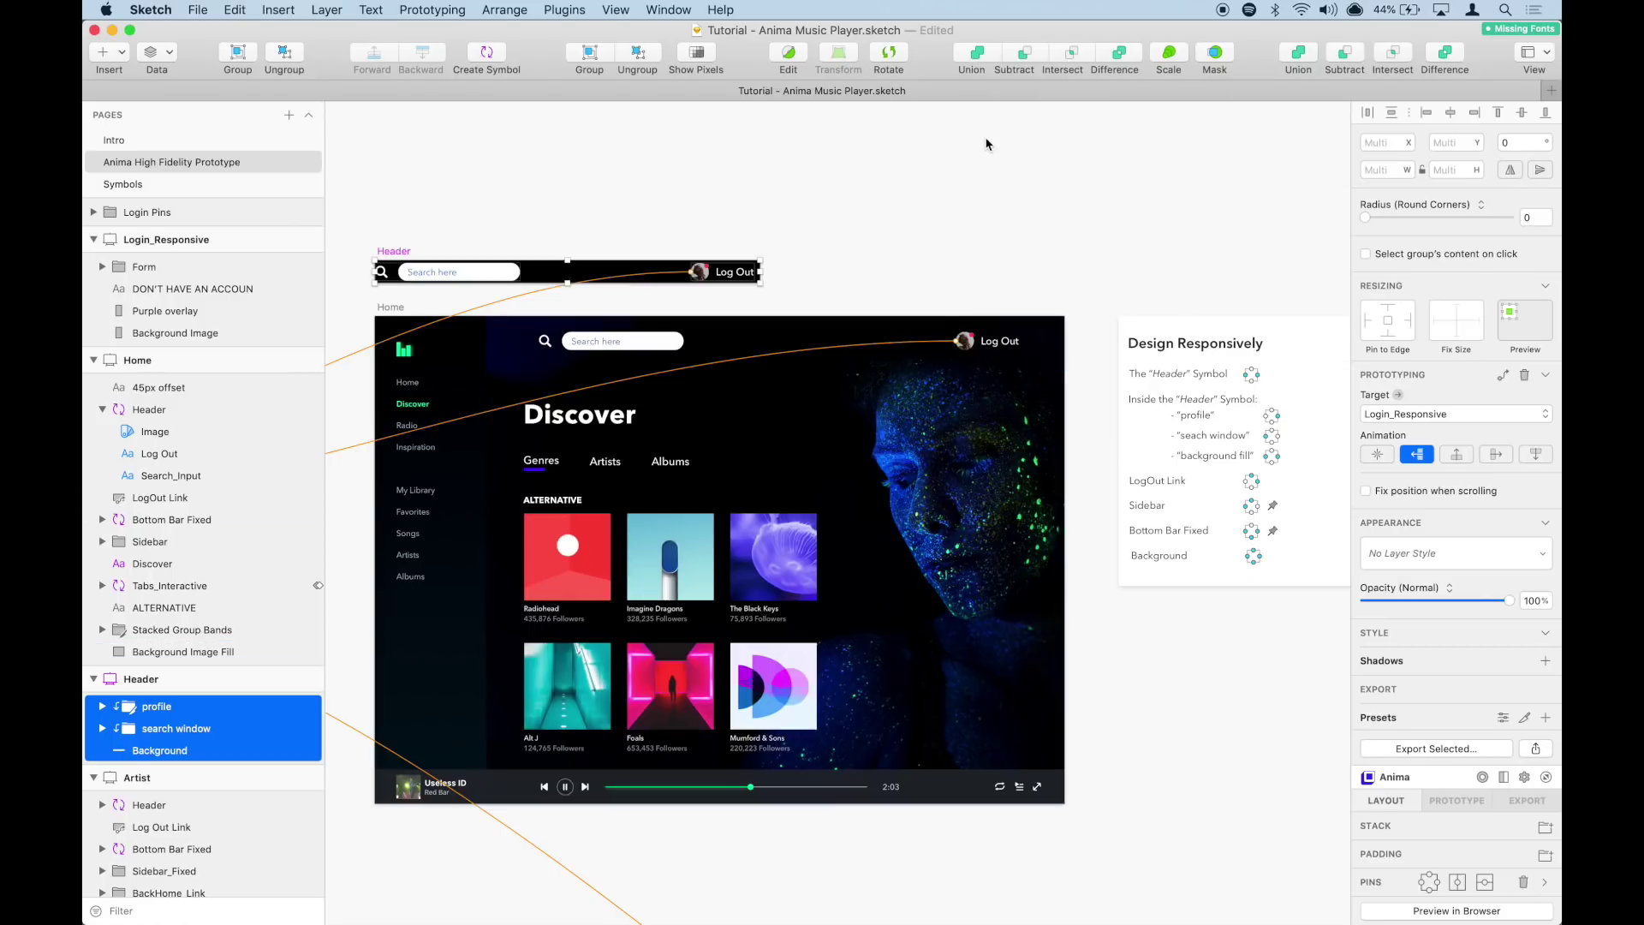
left_click(732, 211)
Step: Try narrowing the Home artboard to about 954 px wide from its right edge, and undo the resize
left_click(399, 306)
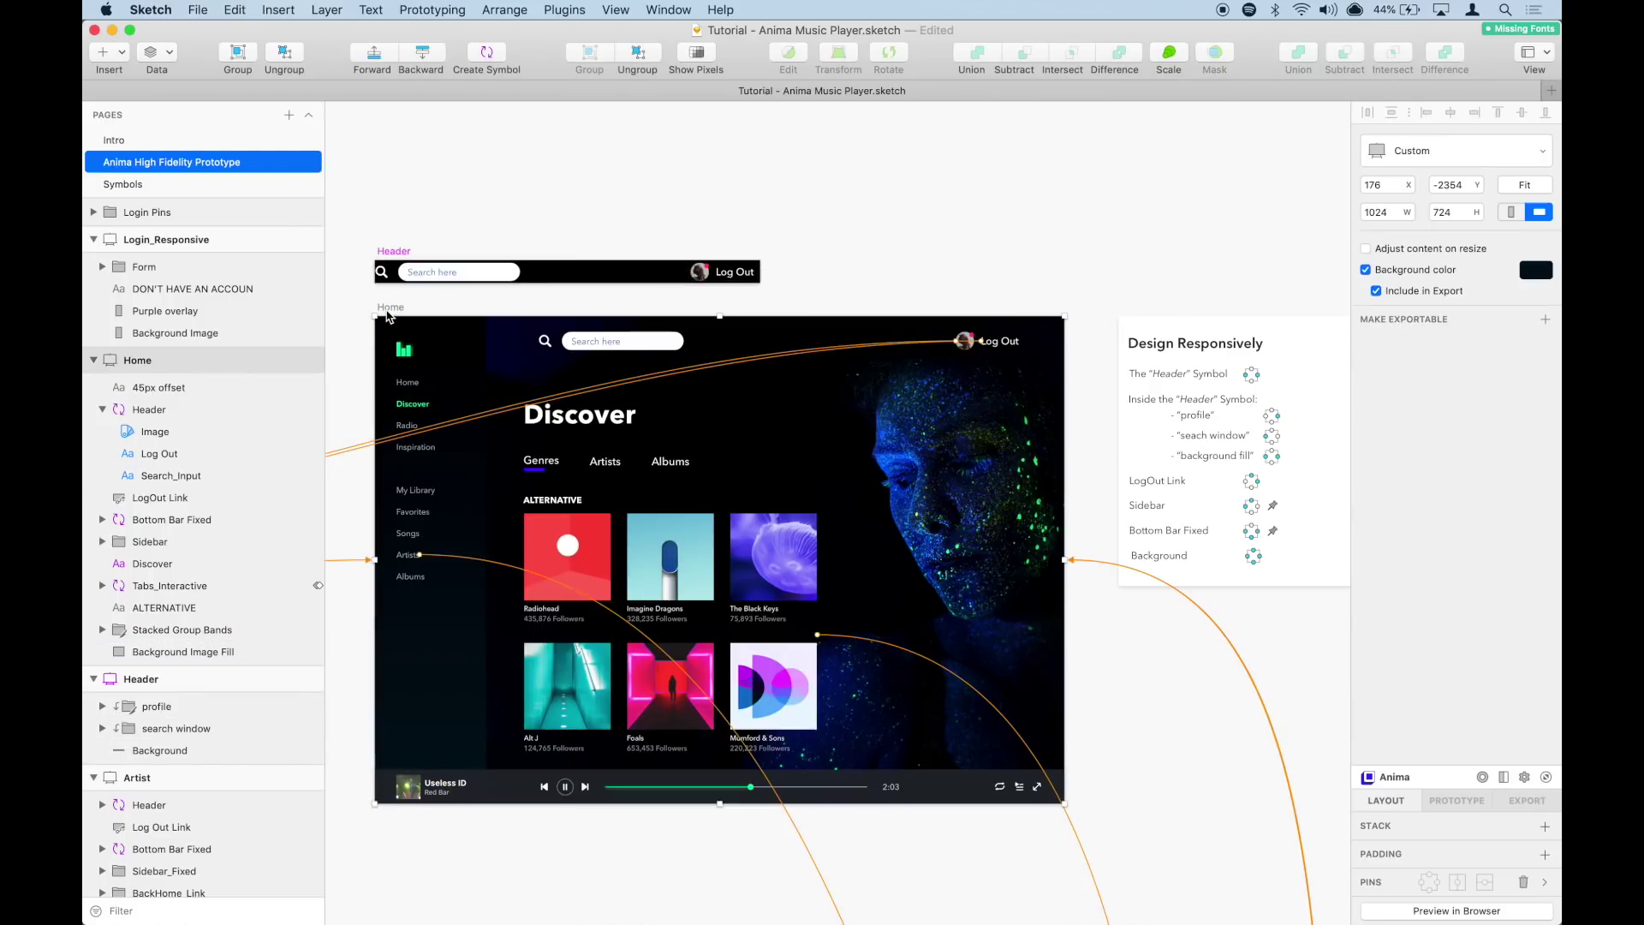
left_click_drag(1064, 560, 1013, 558)
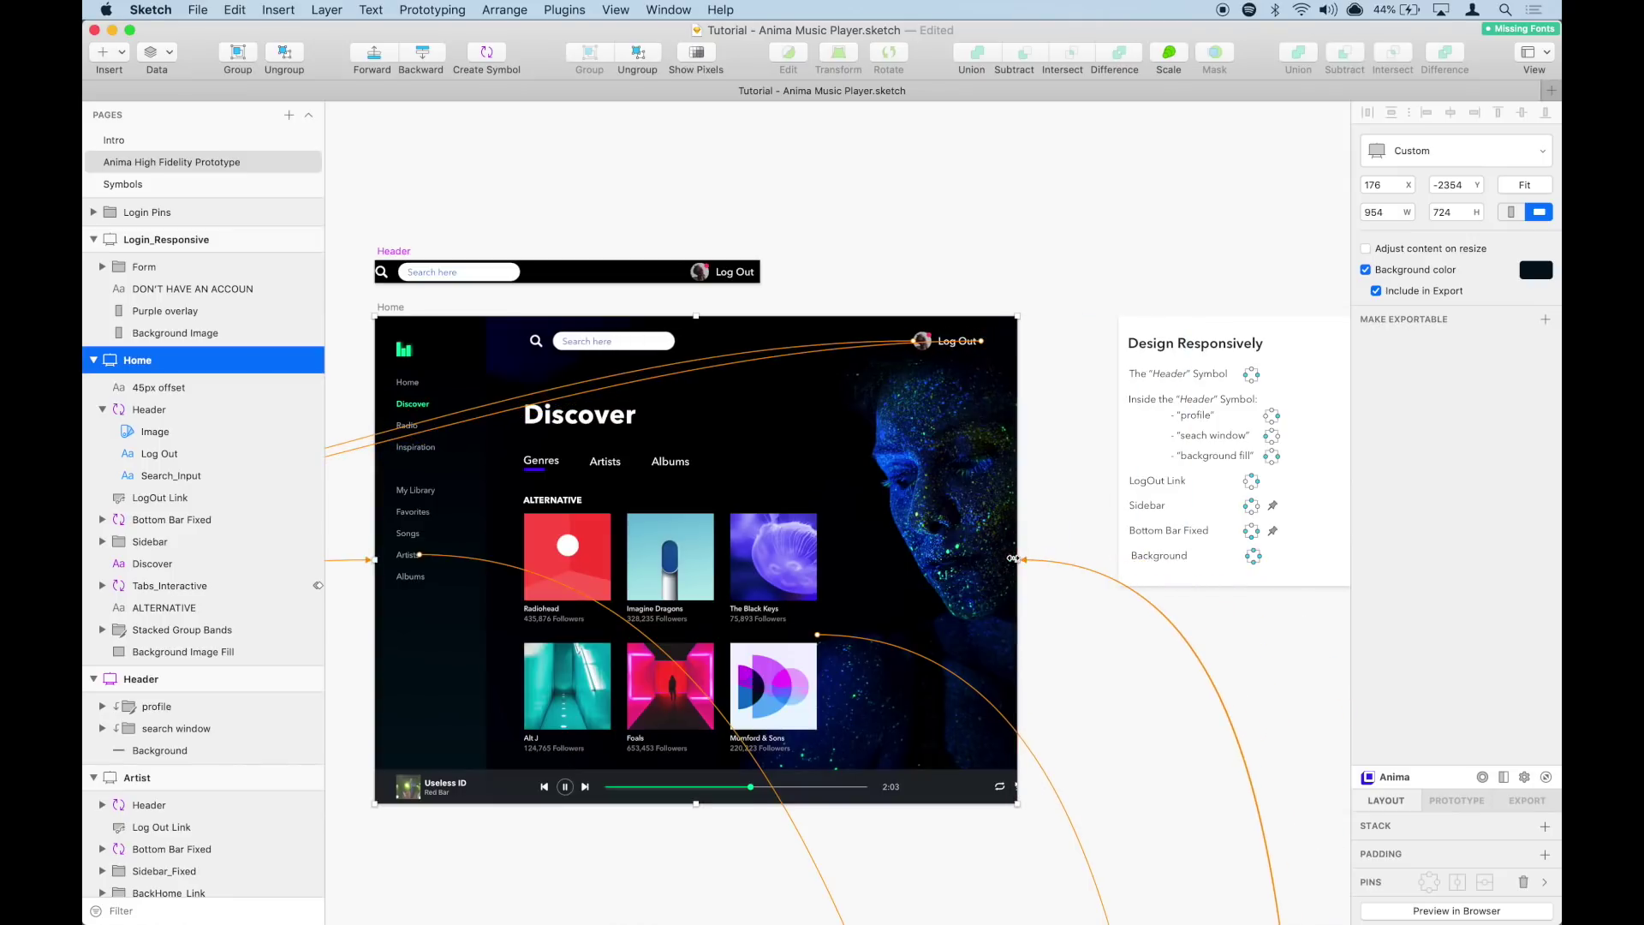
key("ctrl+z")
key("ctrl+z")
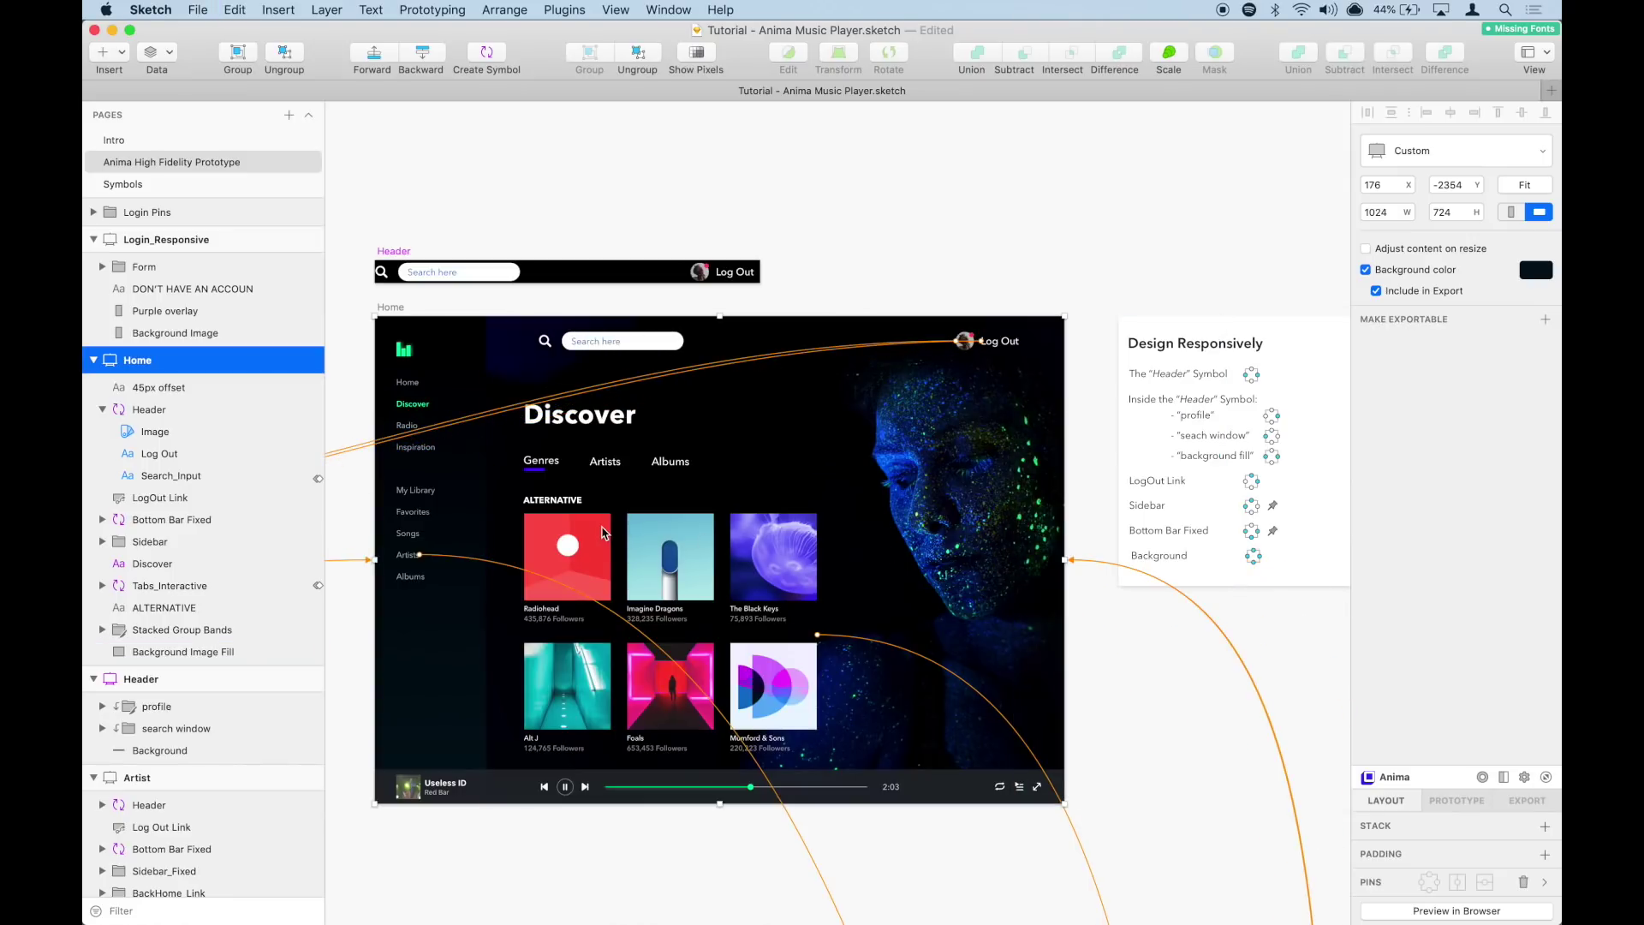
Step: Try stretching the Home artboard from its left edge, and undo that along with the removal of the Header symbol's layer pins
mouse_move(369, 561)
left_mouse_down()
mouse_move(316, 557)
mouse_move(345, 547)
left_mouse_up()
key("super+z")
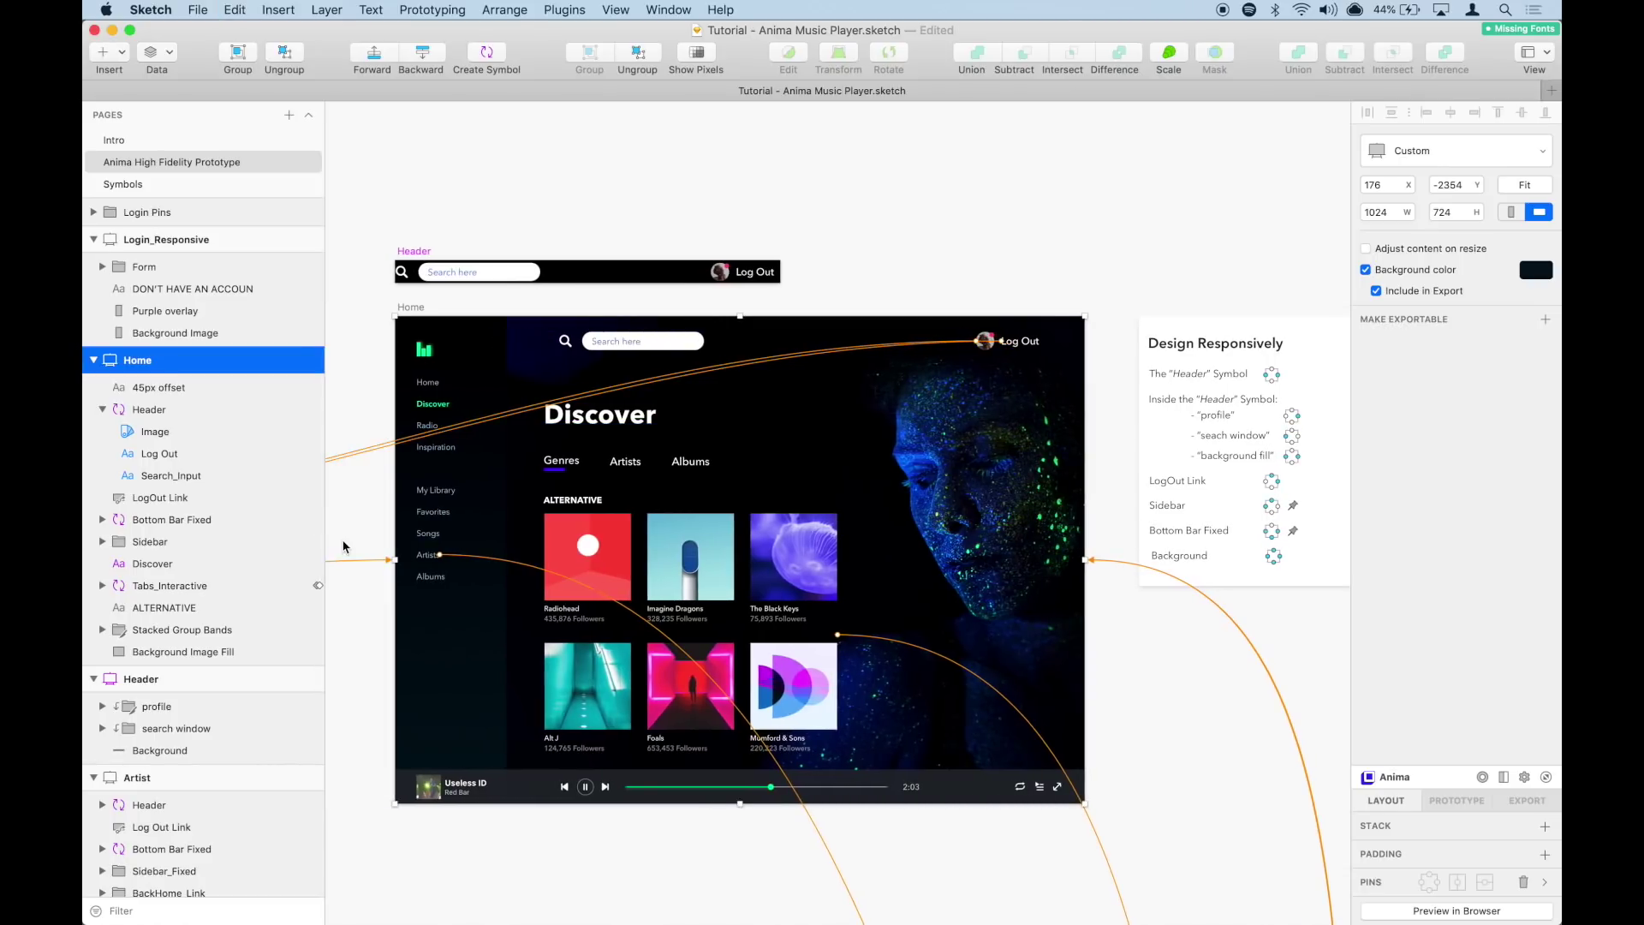
key("super+z")
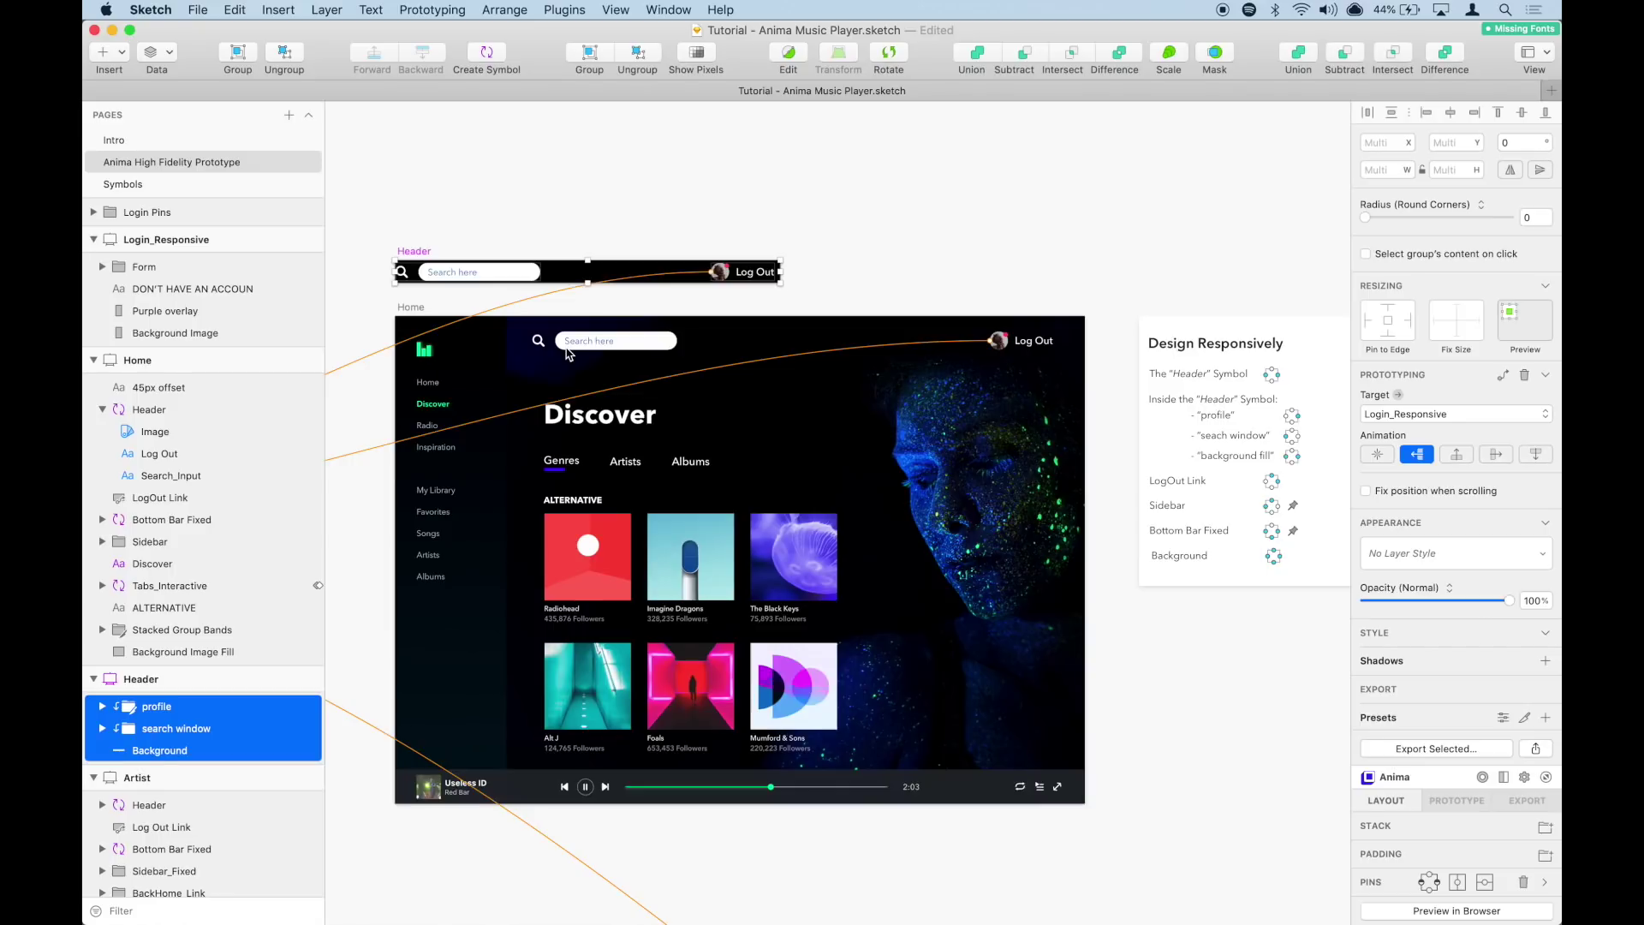
Step: Apply Anima pins to the LogOut Link layer on the Home artboard
left_click(1005, 265)
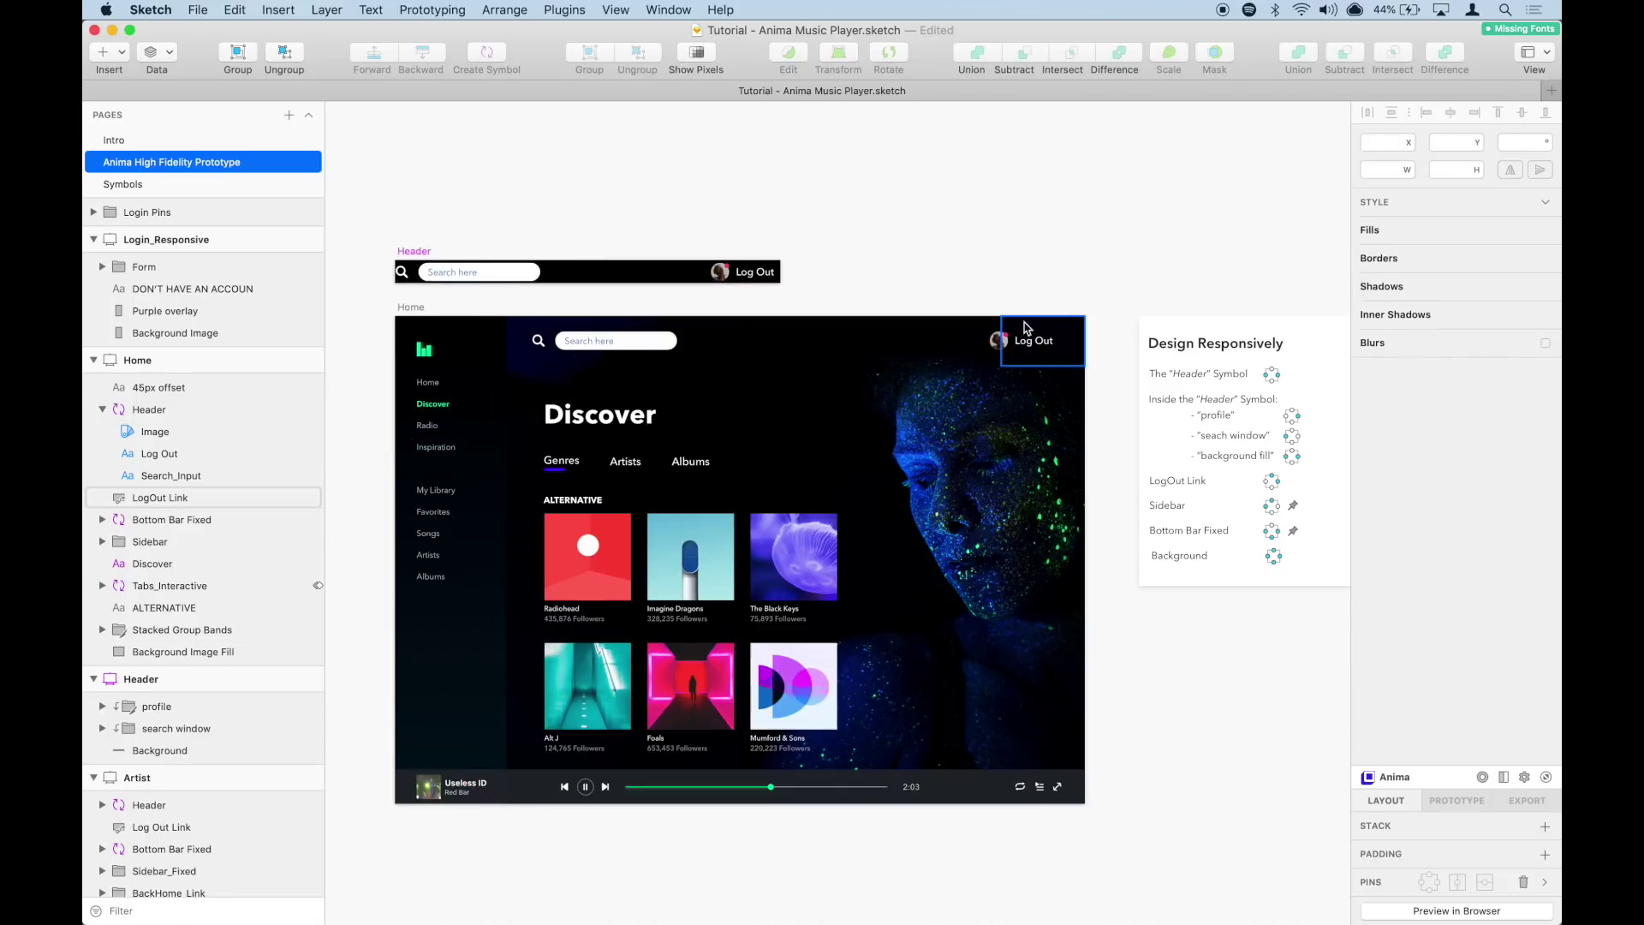
left_click(1064, 331)
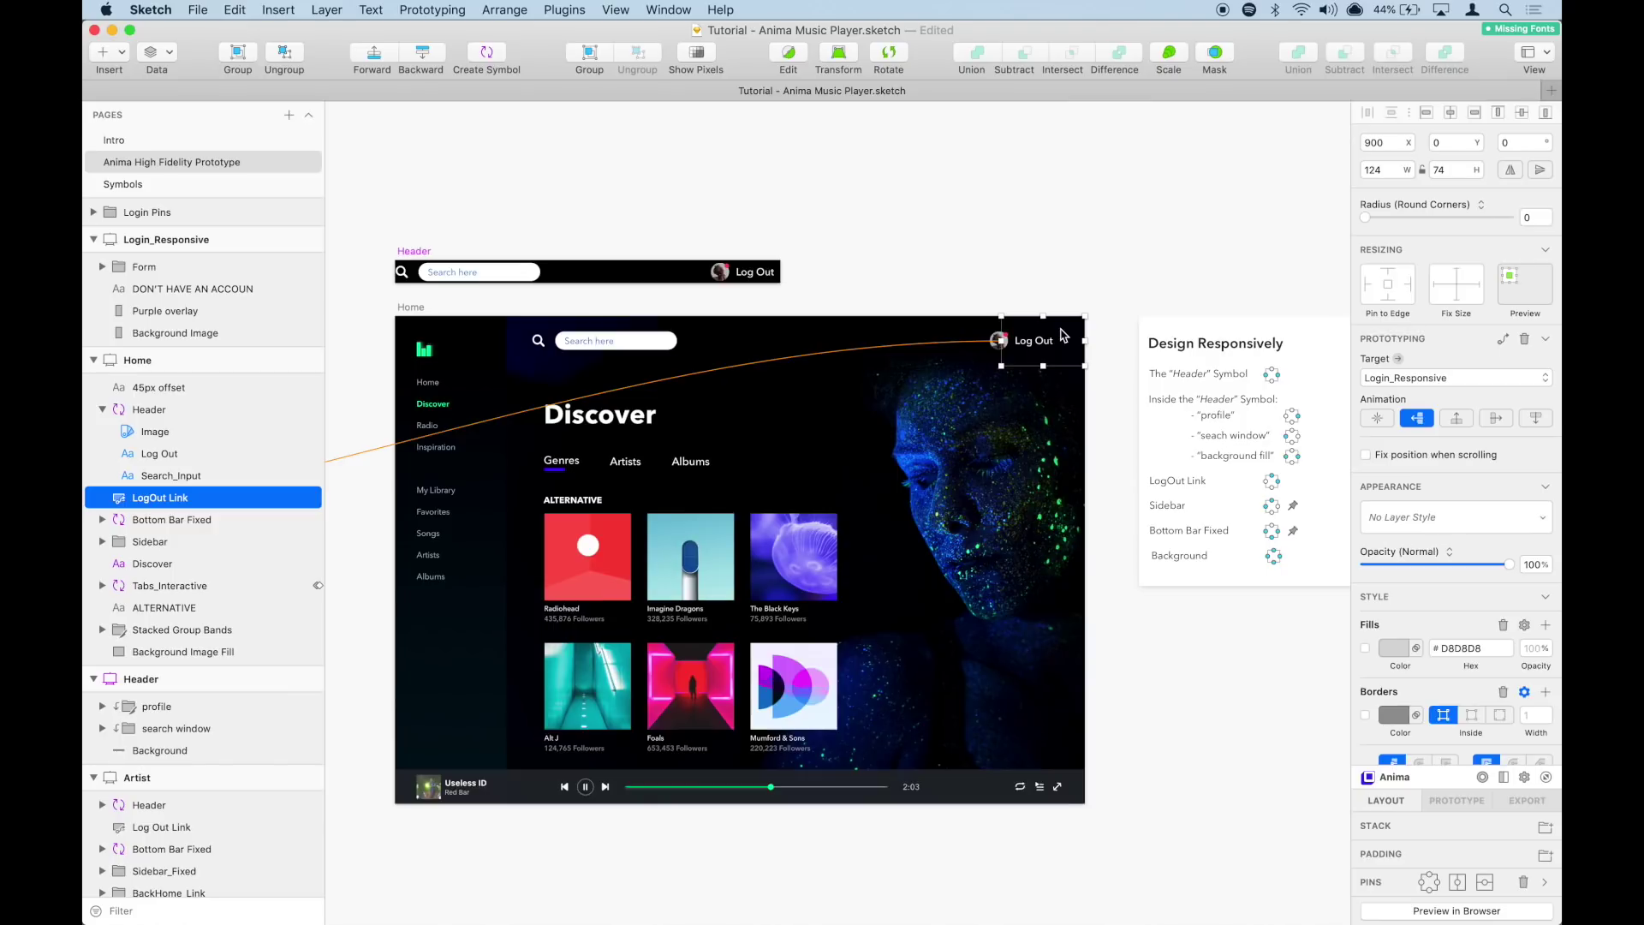
left_click(1436, 883)
Step: Apply Anima edge pins, including the top pin, to the Sidebar group on the Home artboard
left_click(493, 349)
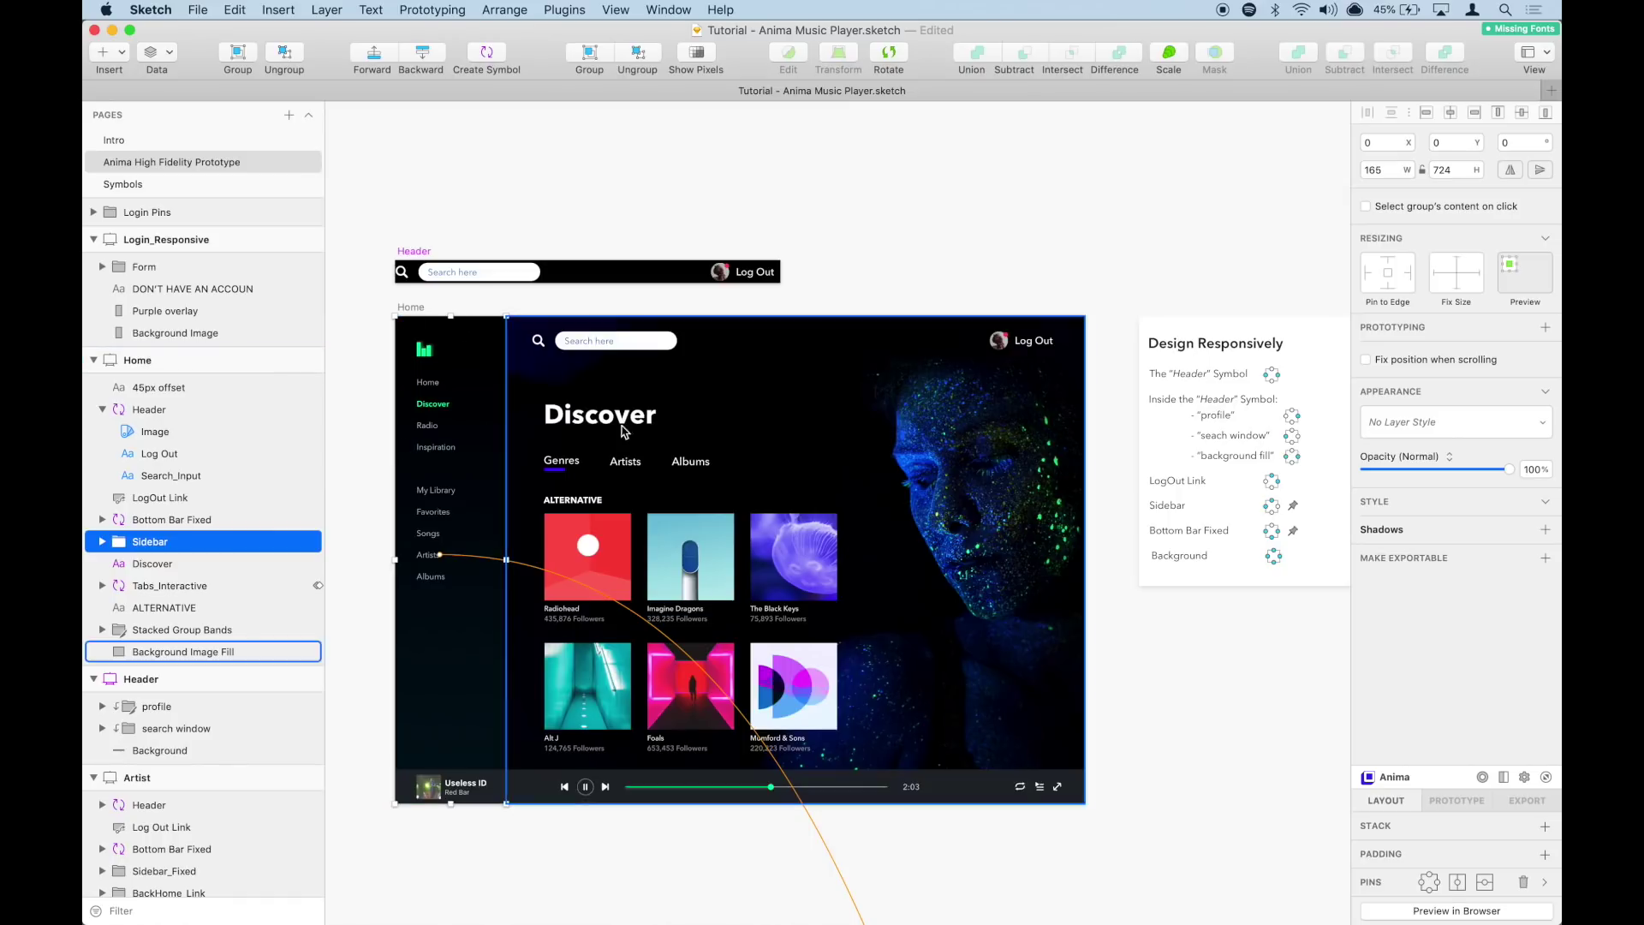
left_click(1429, 874)
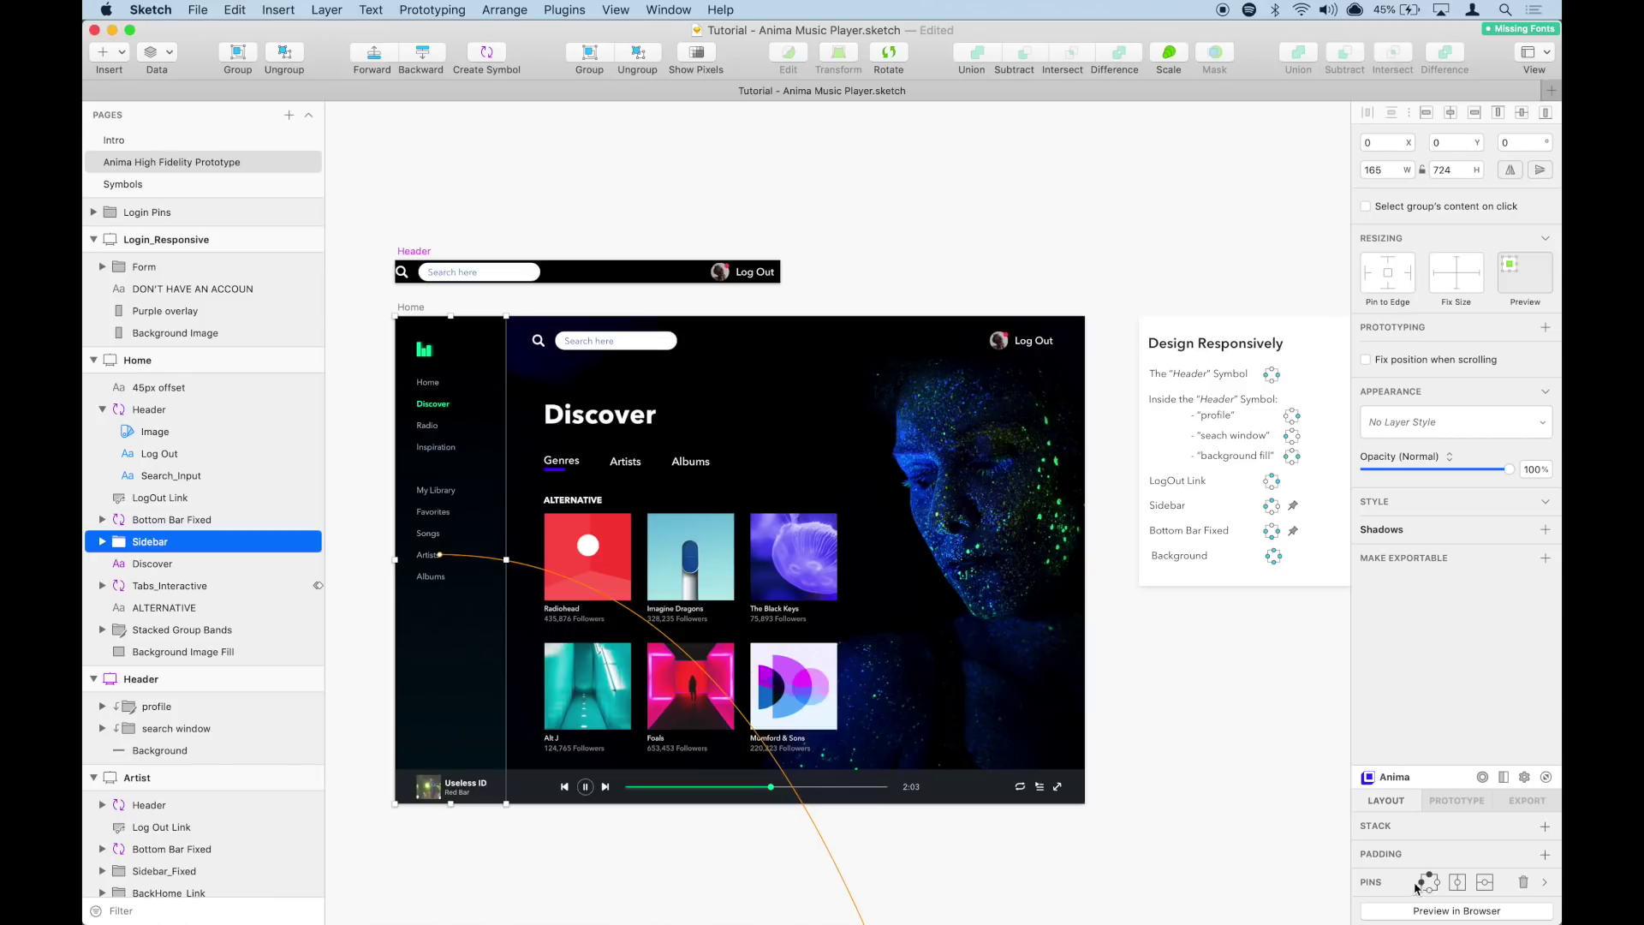
left_click(929, 226)
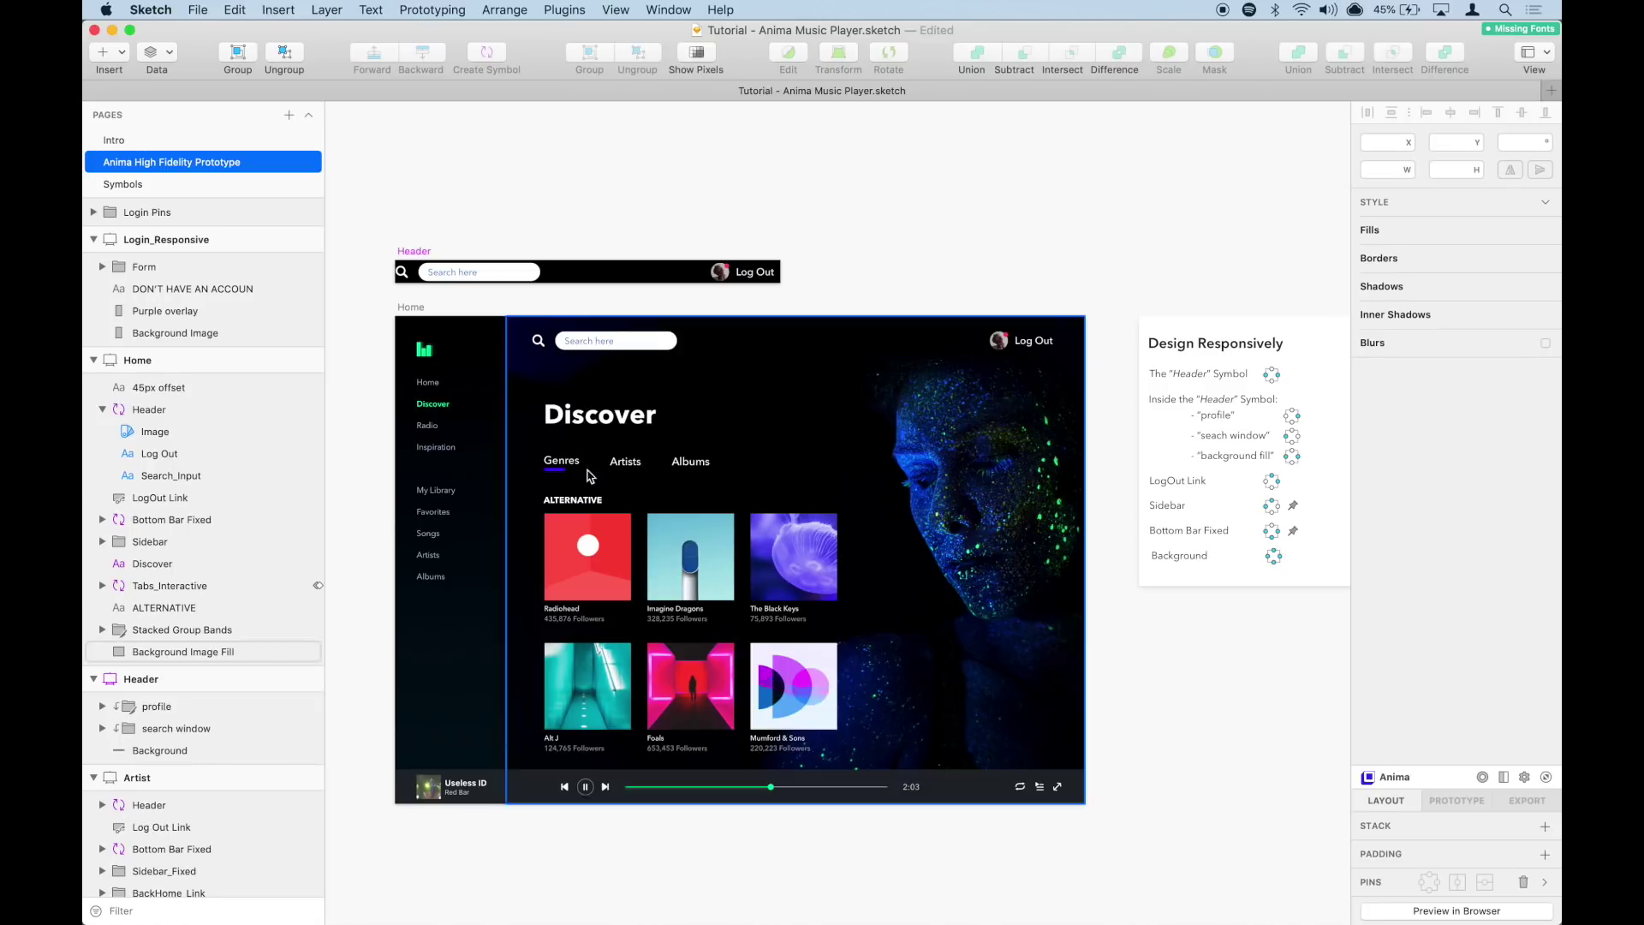
Step: Give the Home artboard's Sidebar group a sticky Fixed Position using Anima's smart layers
left_click(472, 627)
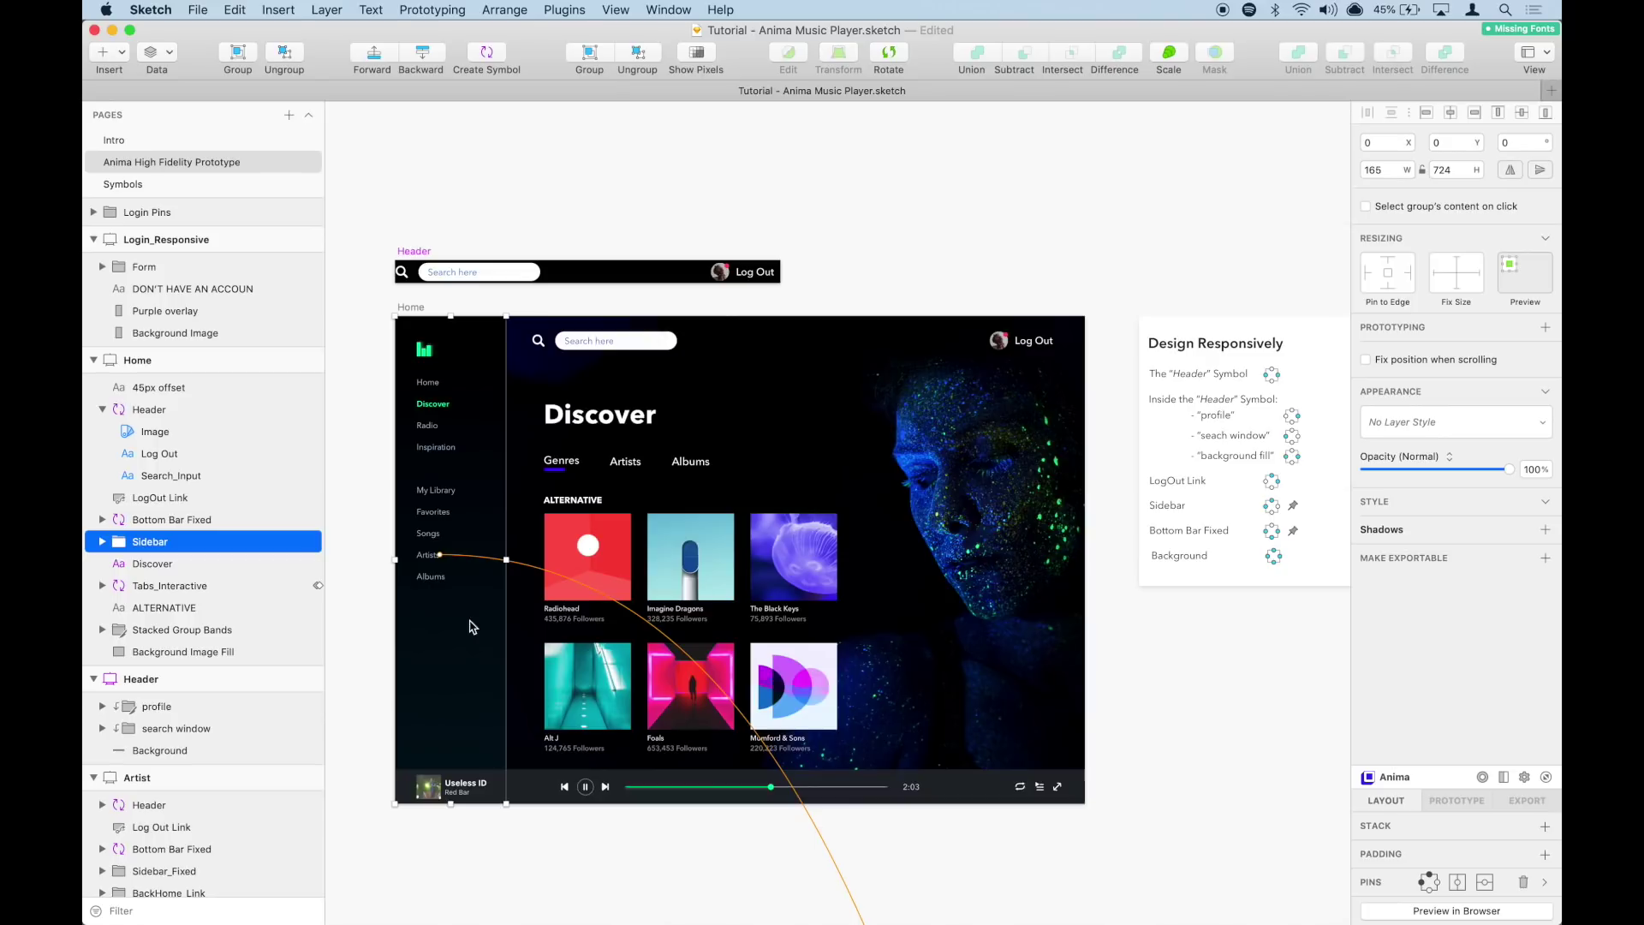
left_click(1446, 802)
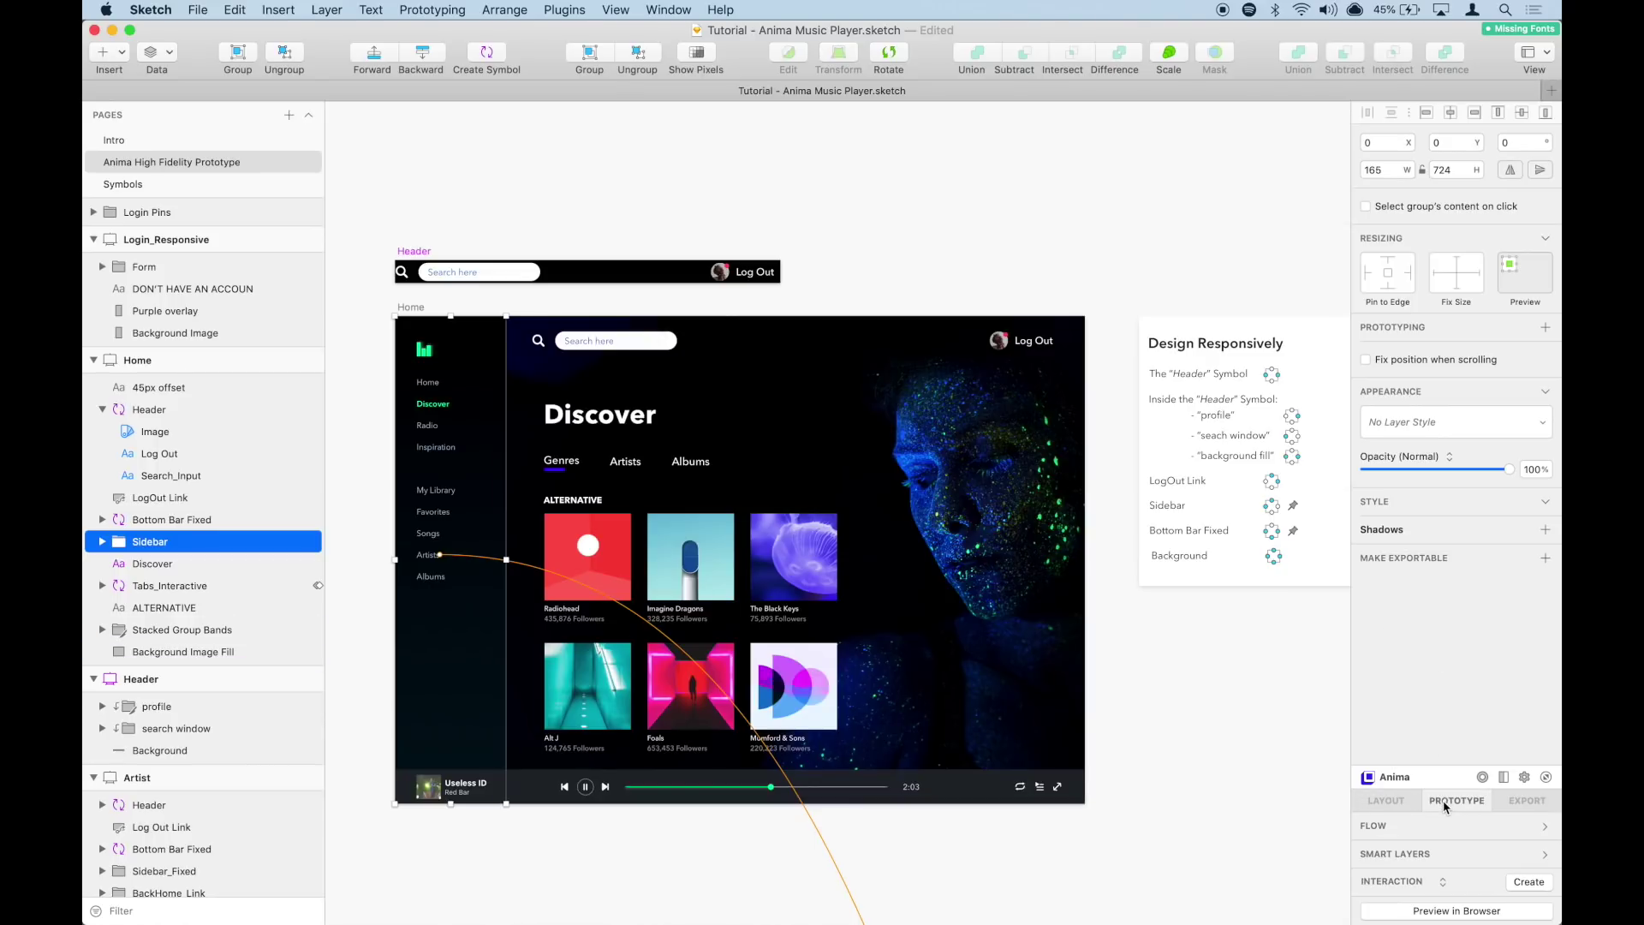
left_click(1530, 854)
left_click(1531, 788)
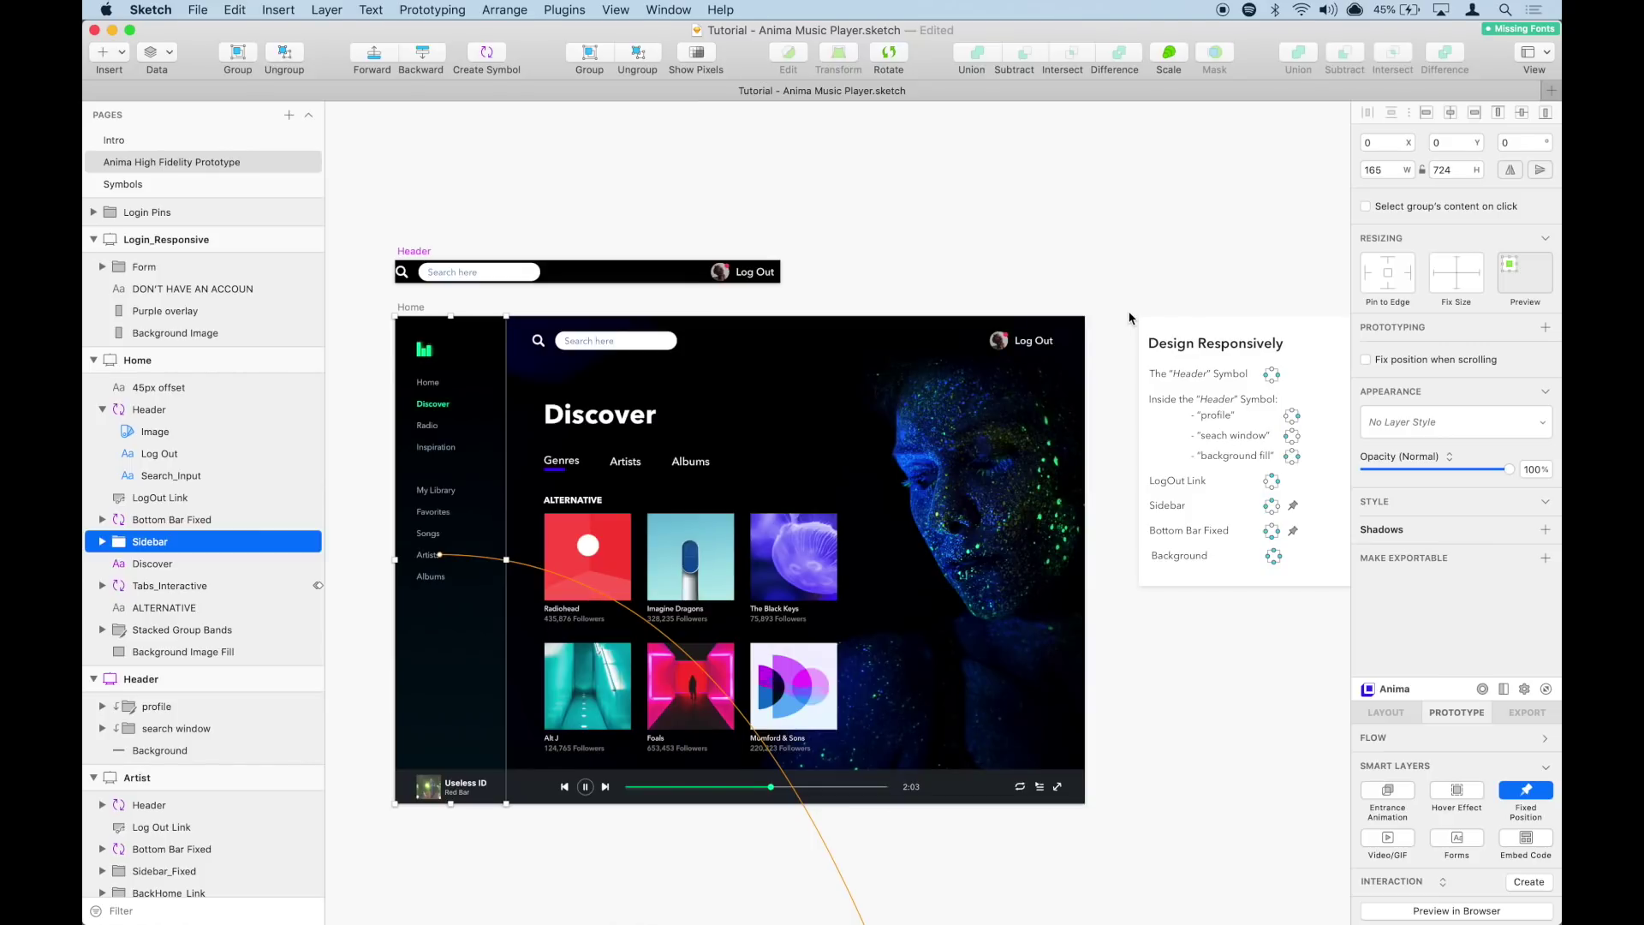
Step: Set the Bottom Bar Fixed symbol on the Home artboard to a sticky Fixed Position with Anima
scroll(918, 393, "down", 5)
scroll(918, 393, "down", 2)
scroll(480, 312, "up", 5)
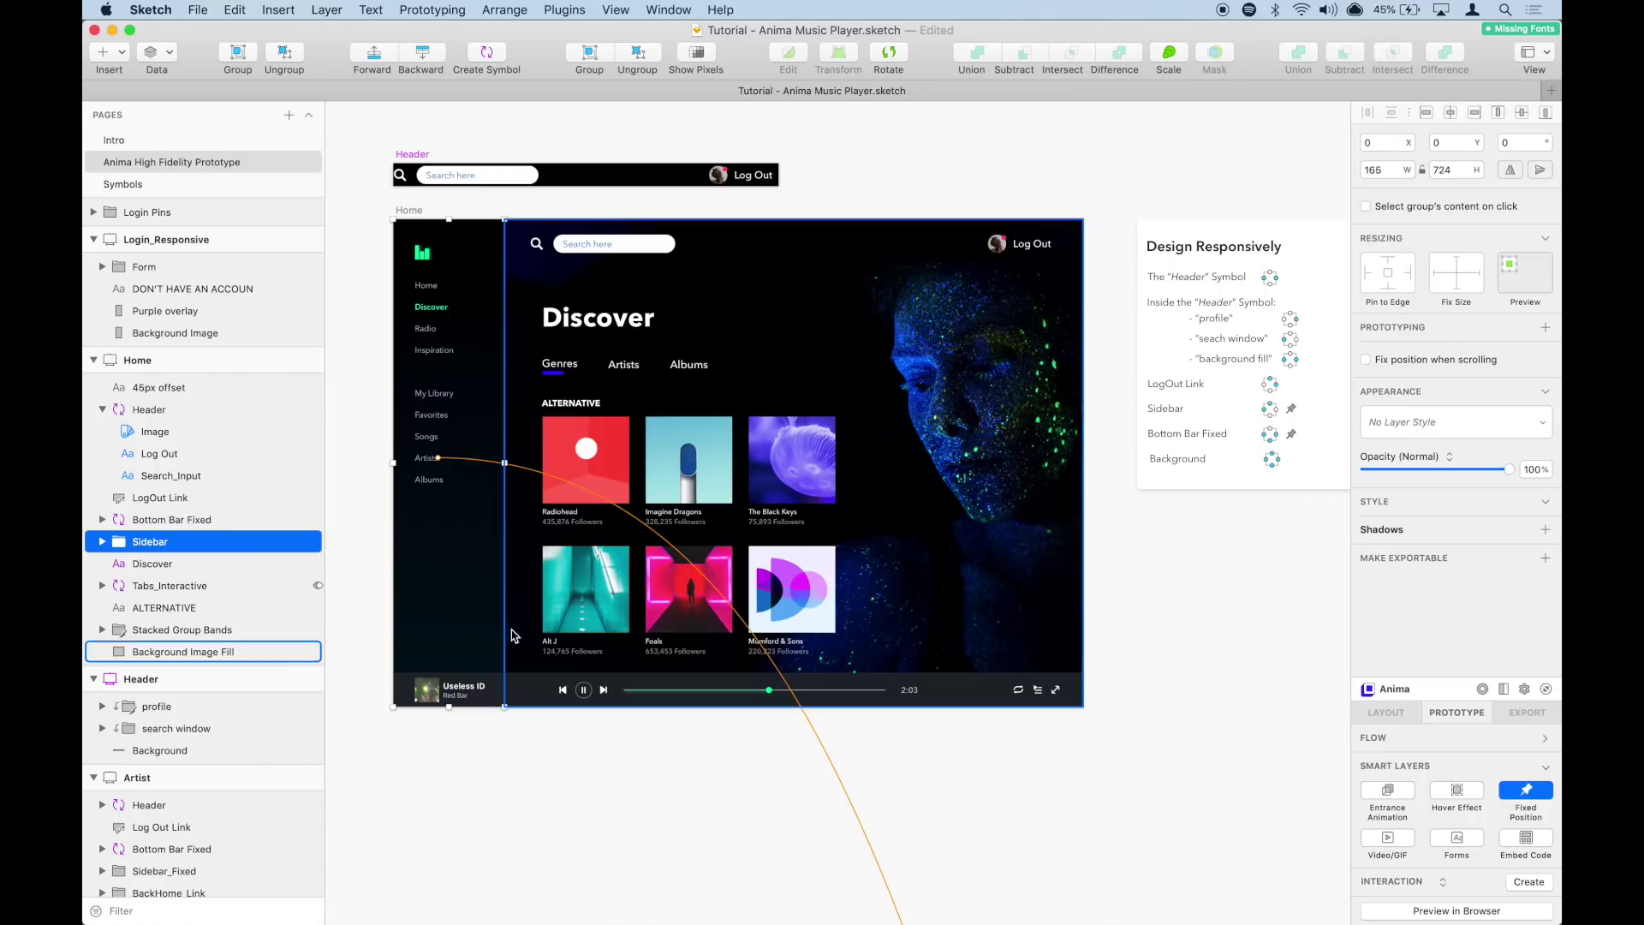
left_click(522, 689)
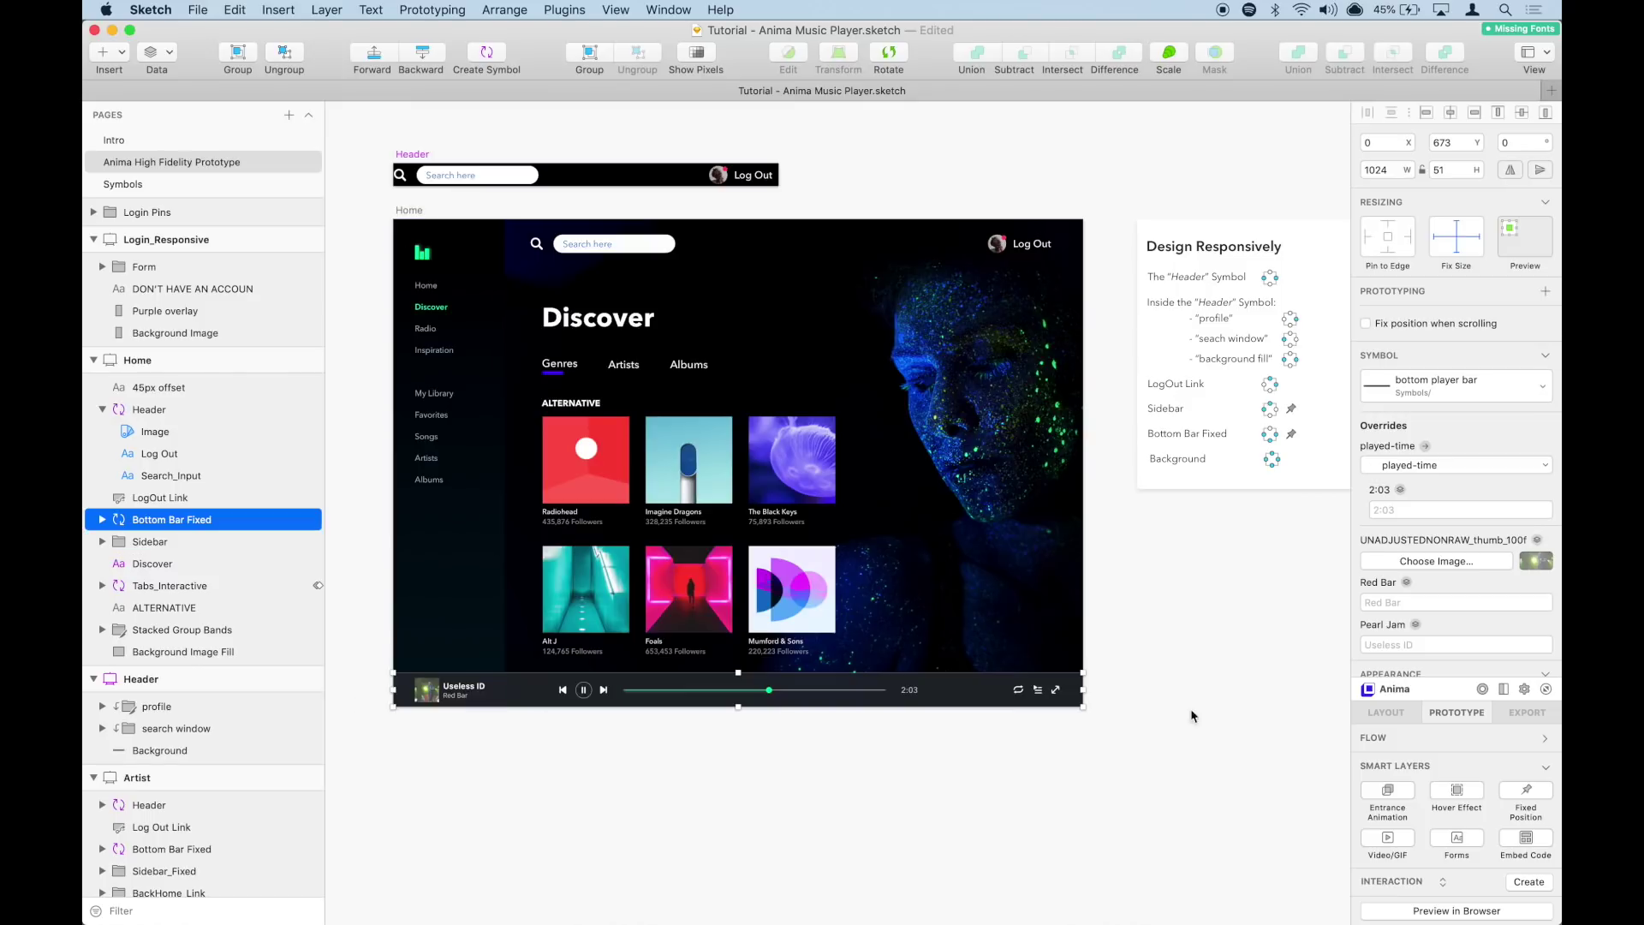
scroll(891, 328, "down", 3)
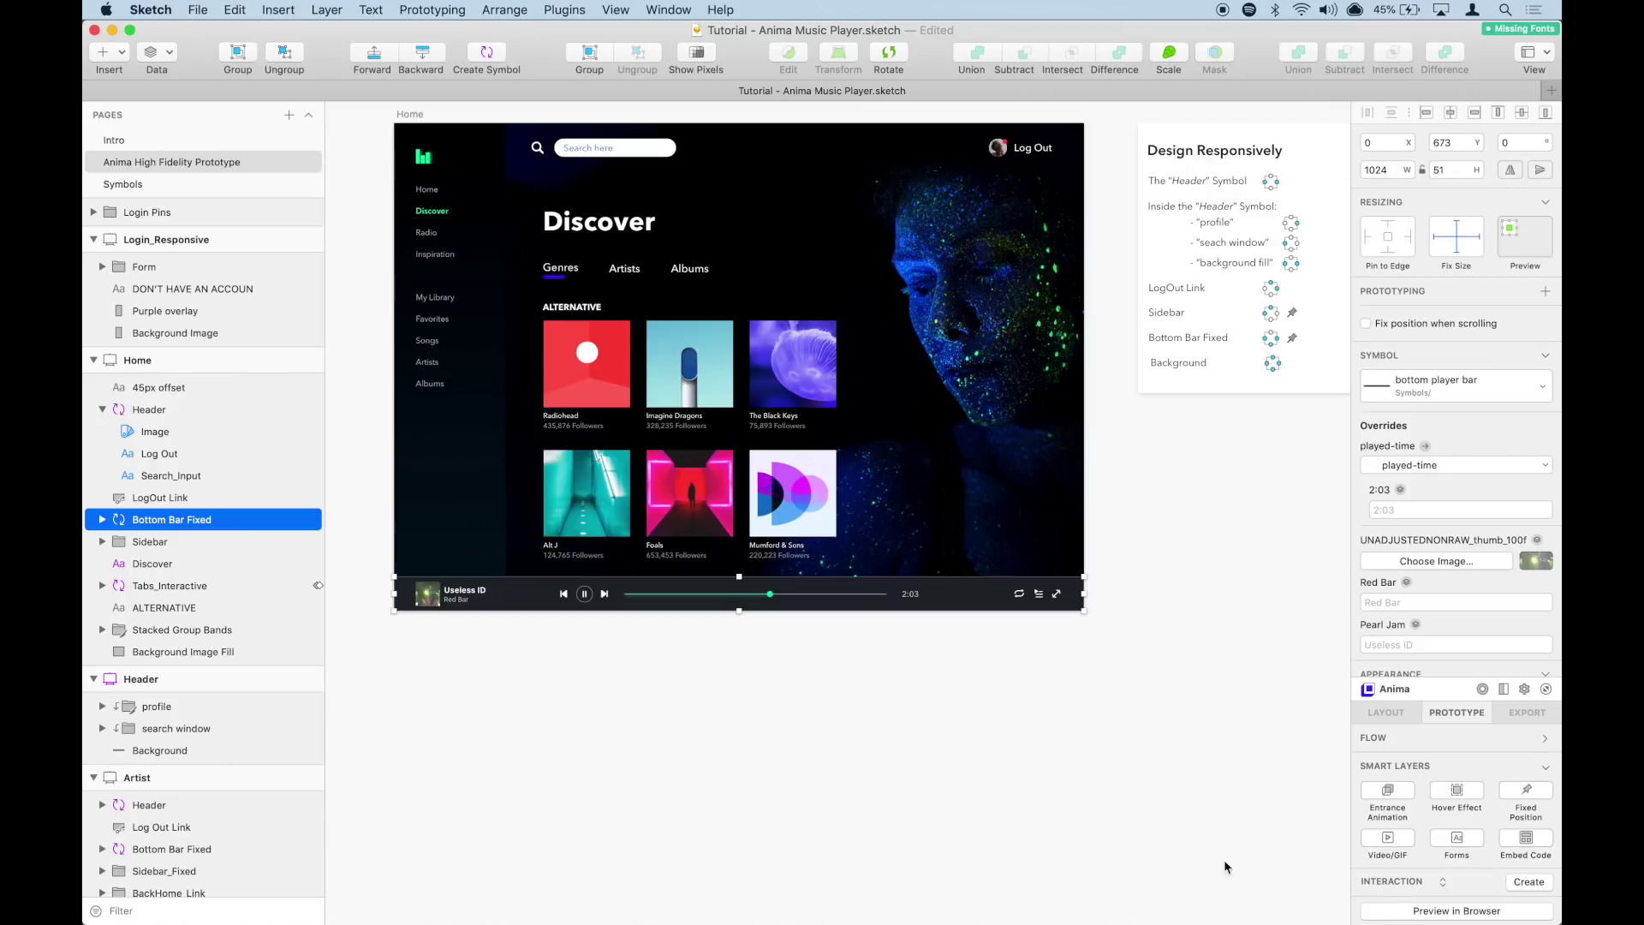
scroll(600, 685, "down", 1)
scroll(541, 837, "up", 3)
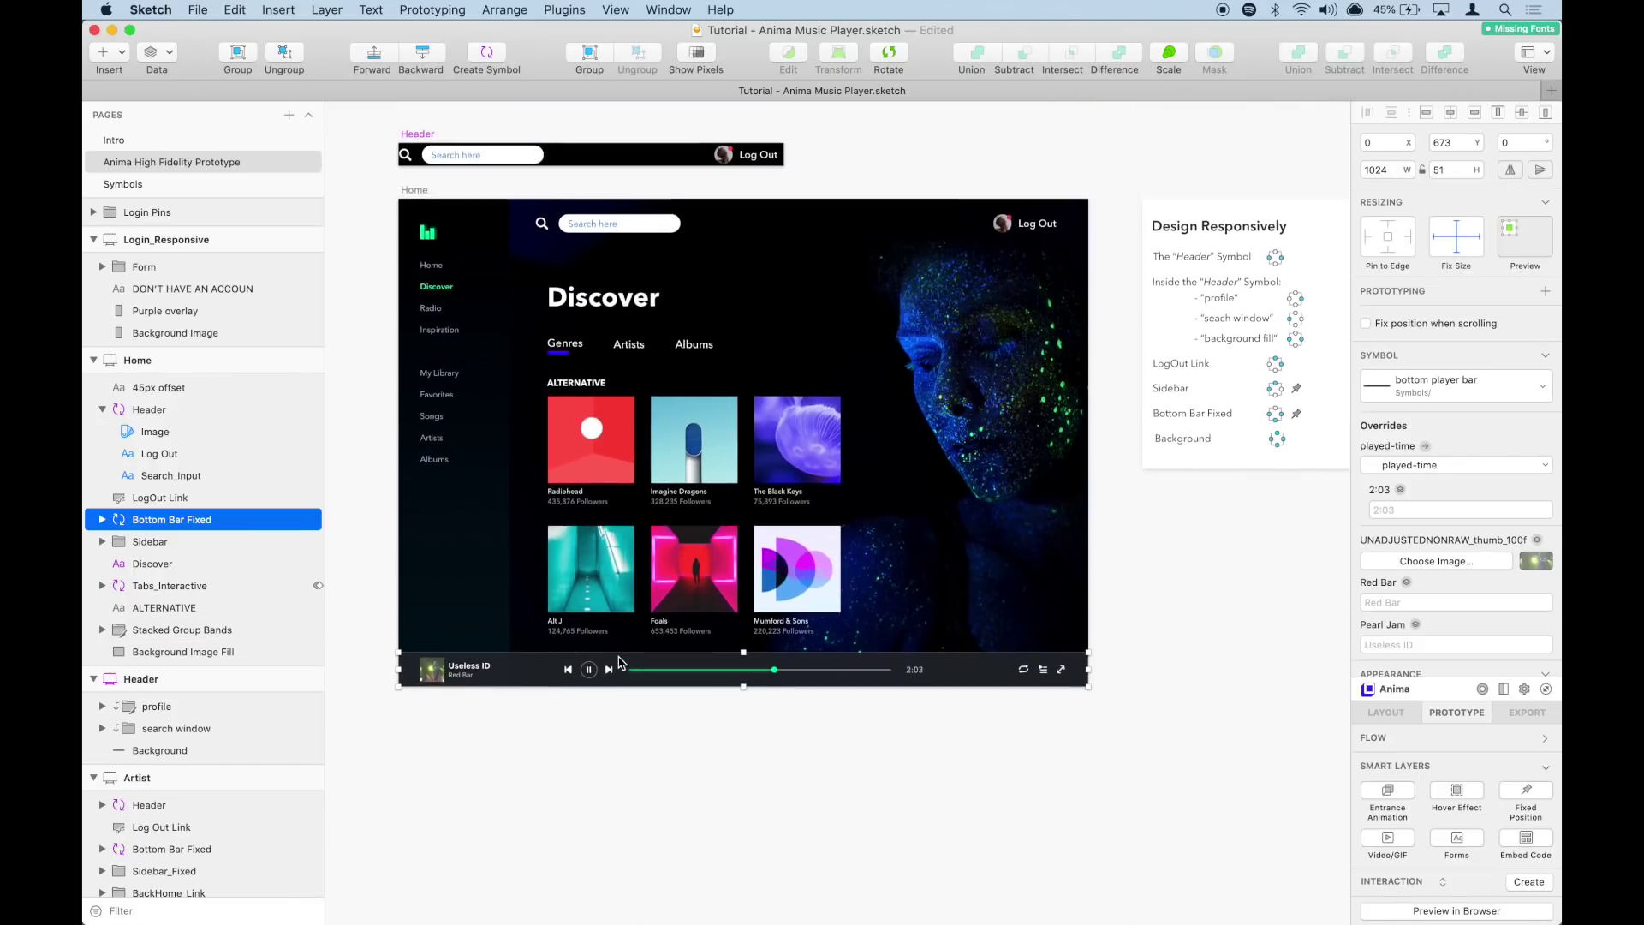
scroll(541, 838, "up", 2)
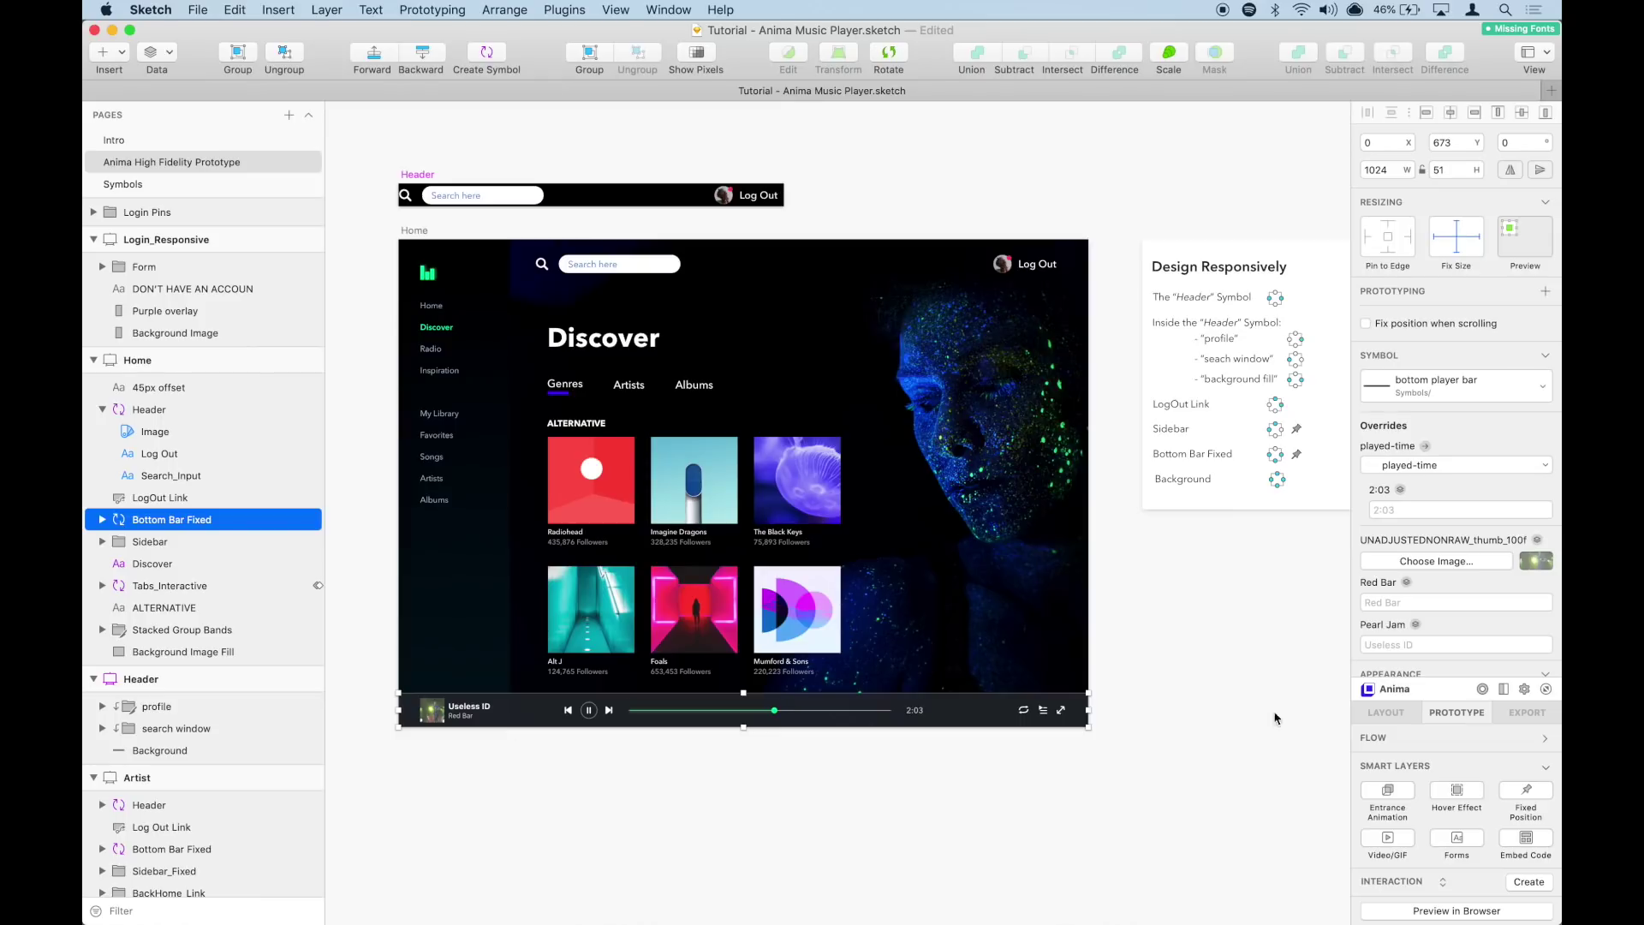
left_click(1525, 789)
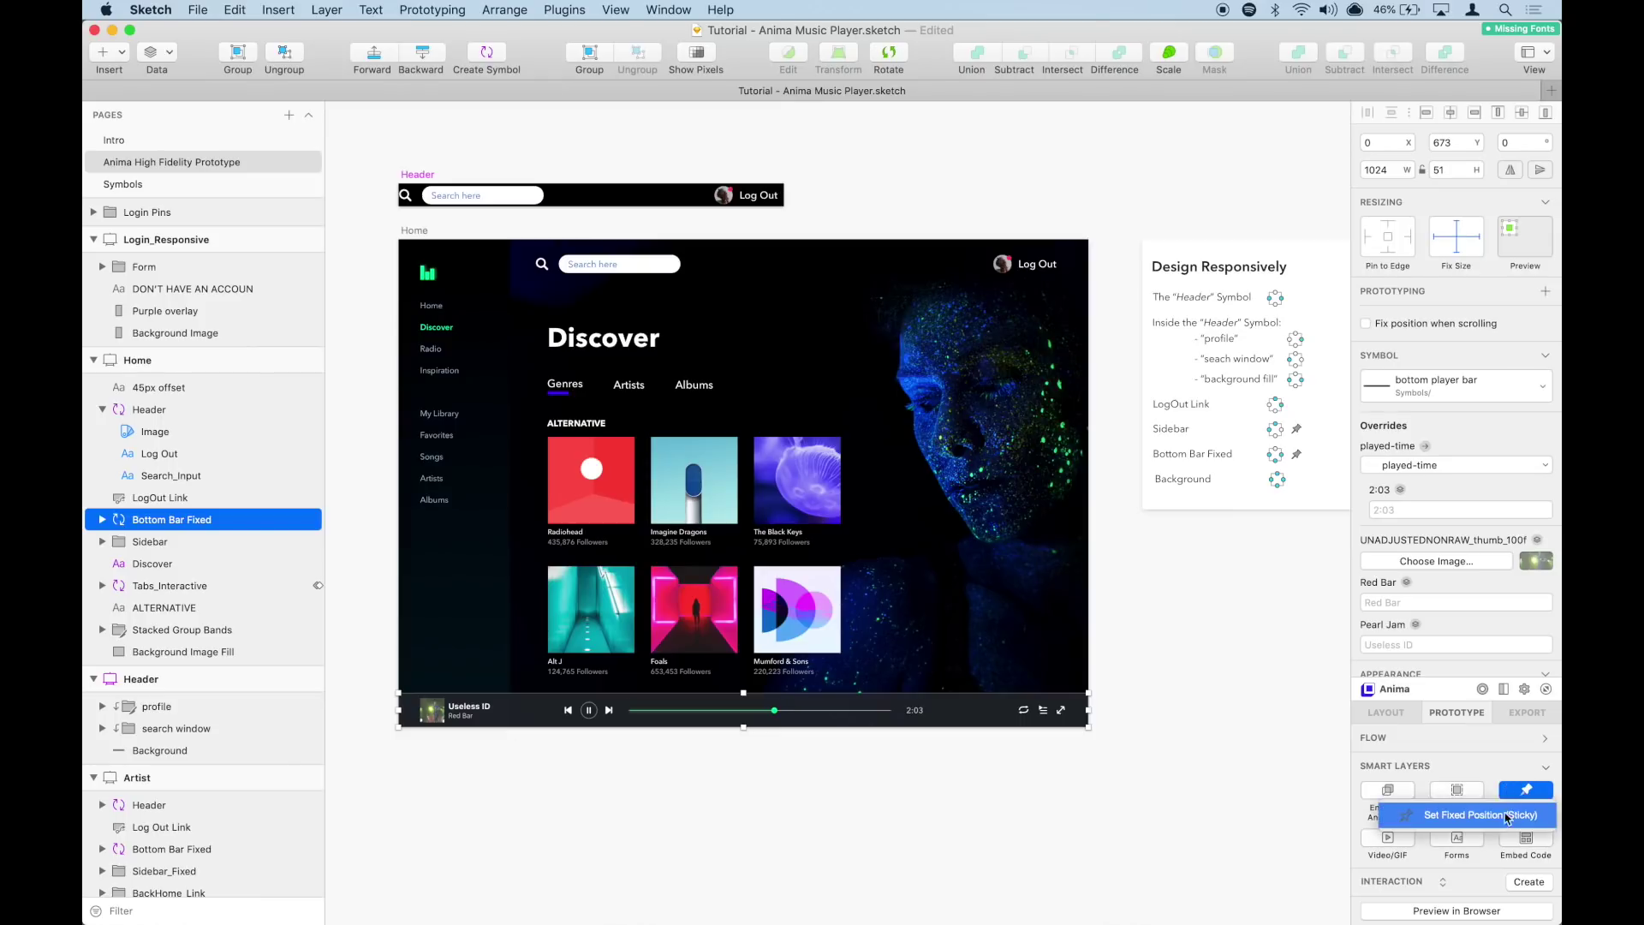
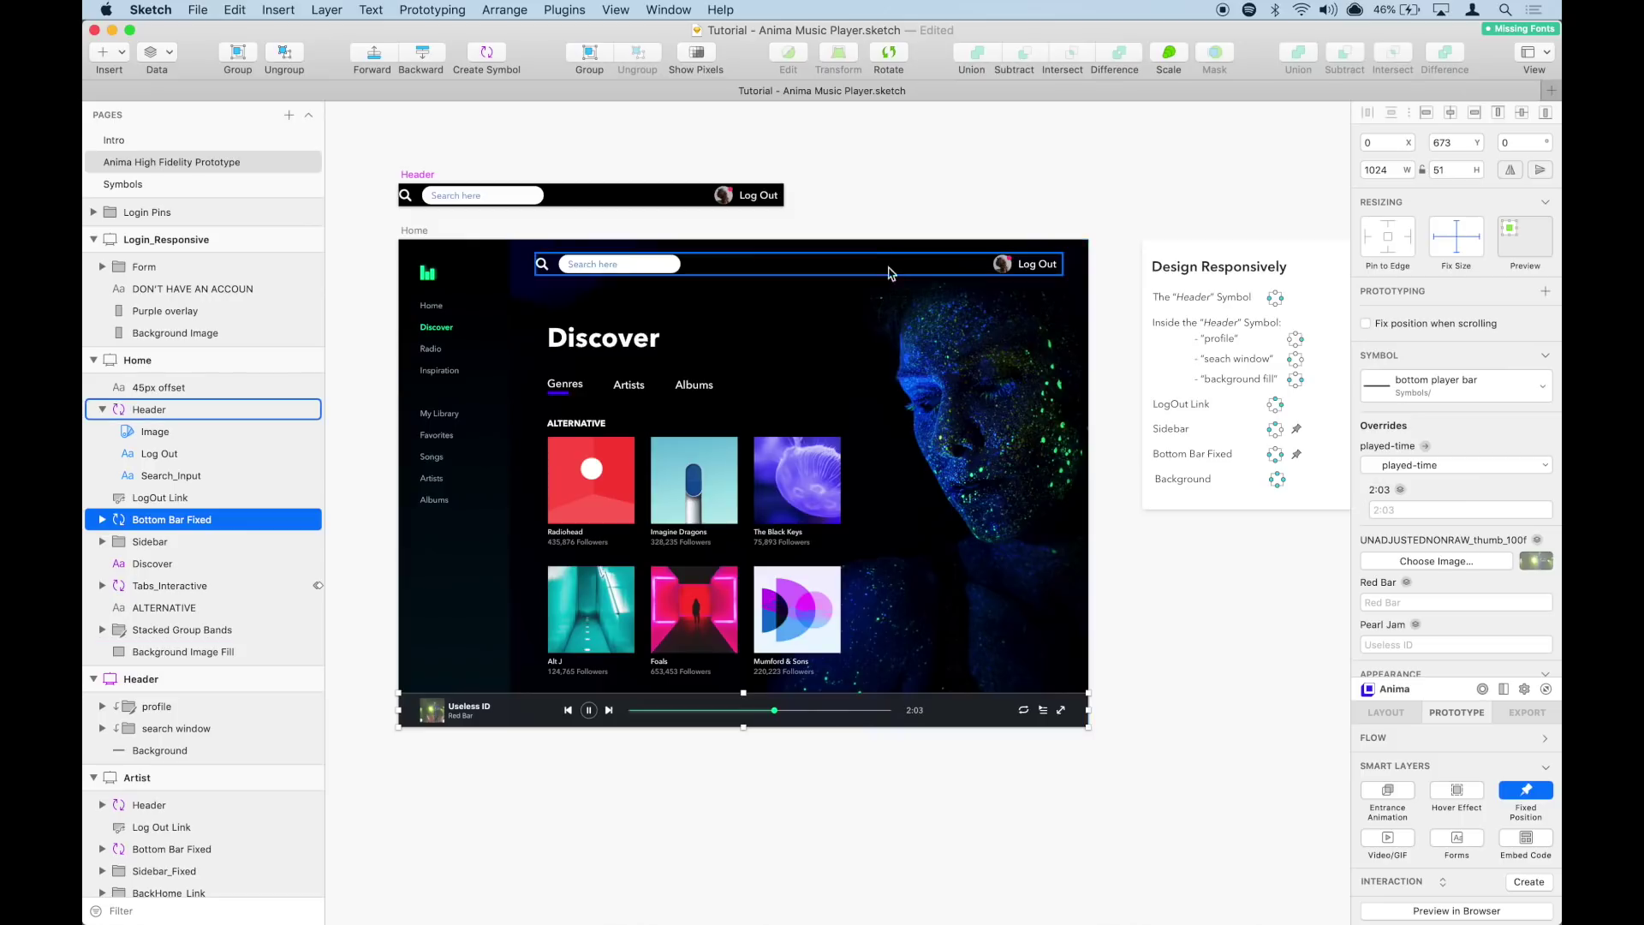
Step: Open the bottom player bar symbol and pin its played-time layer to the horizontal center
double_click(950, 714)
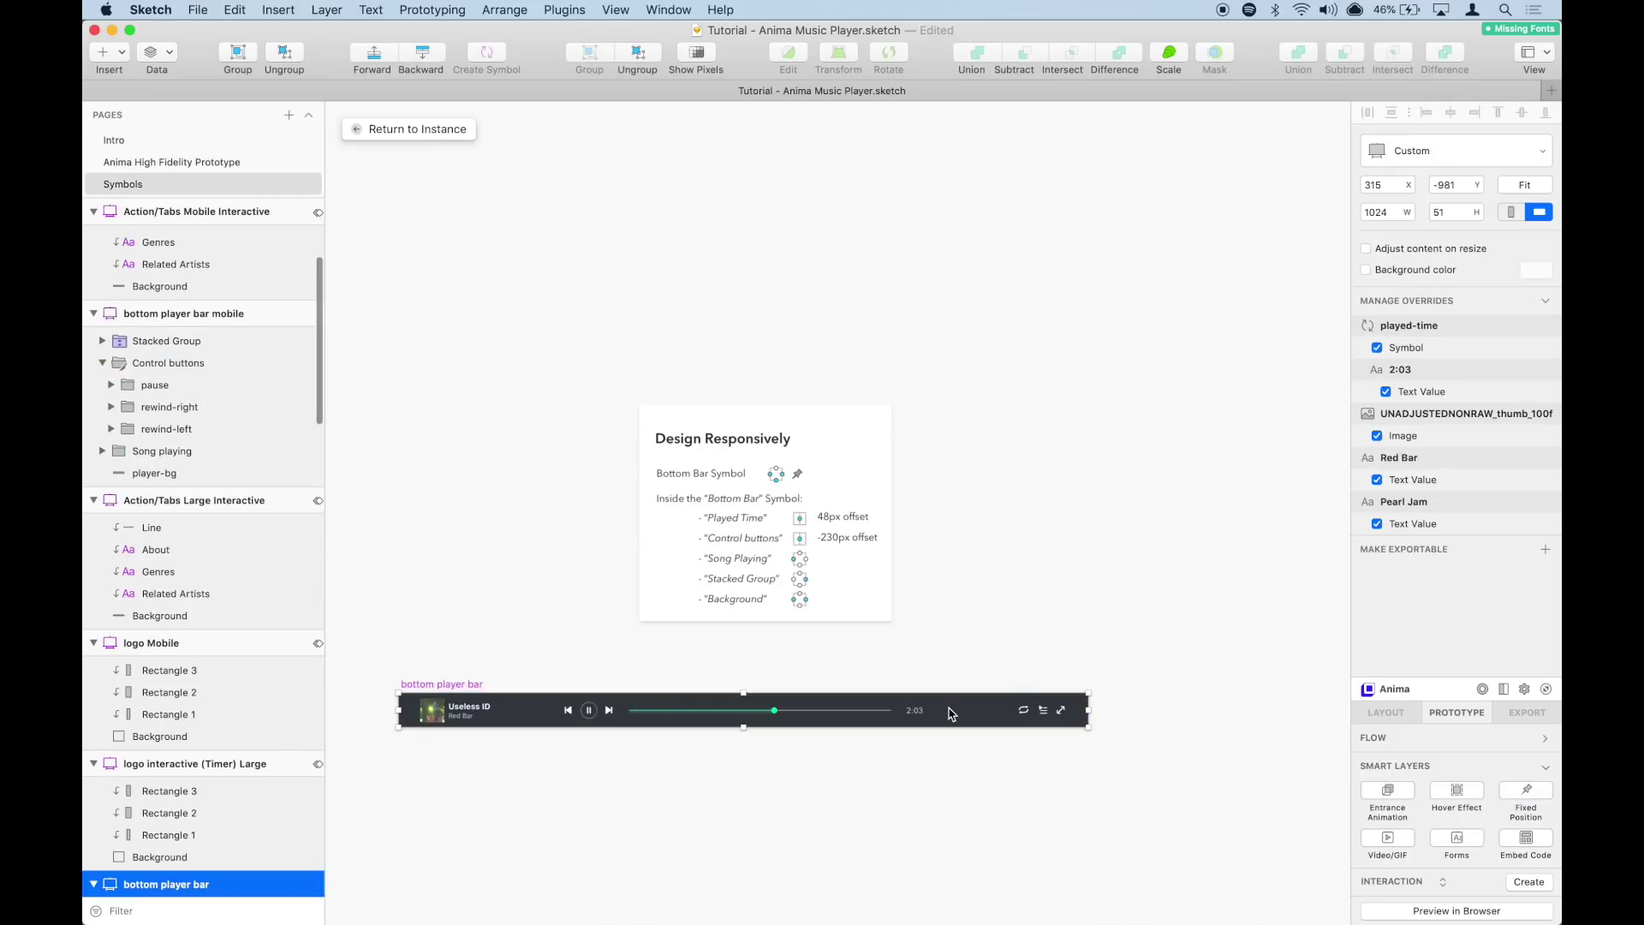
scroll(419, 669, "up", 2)
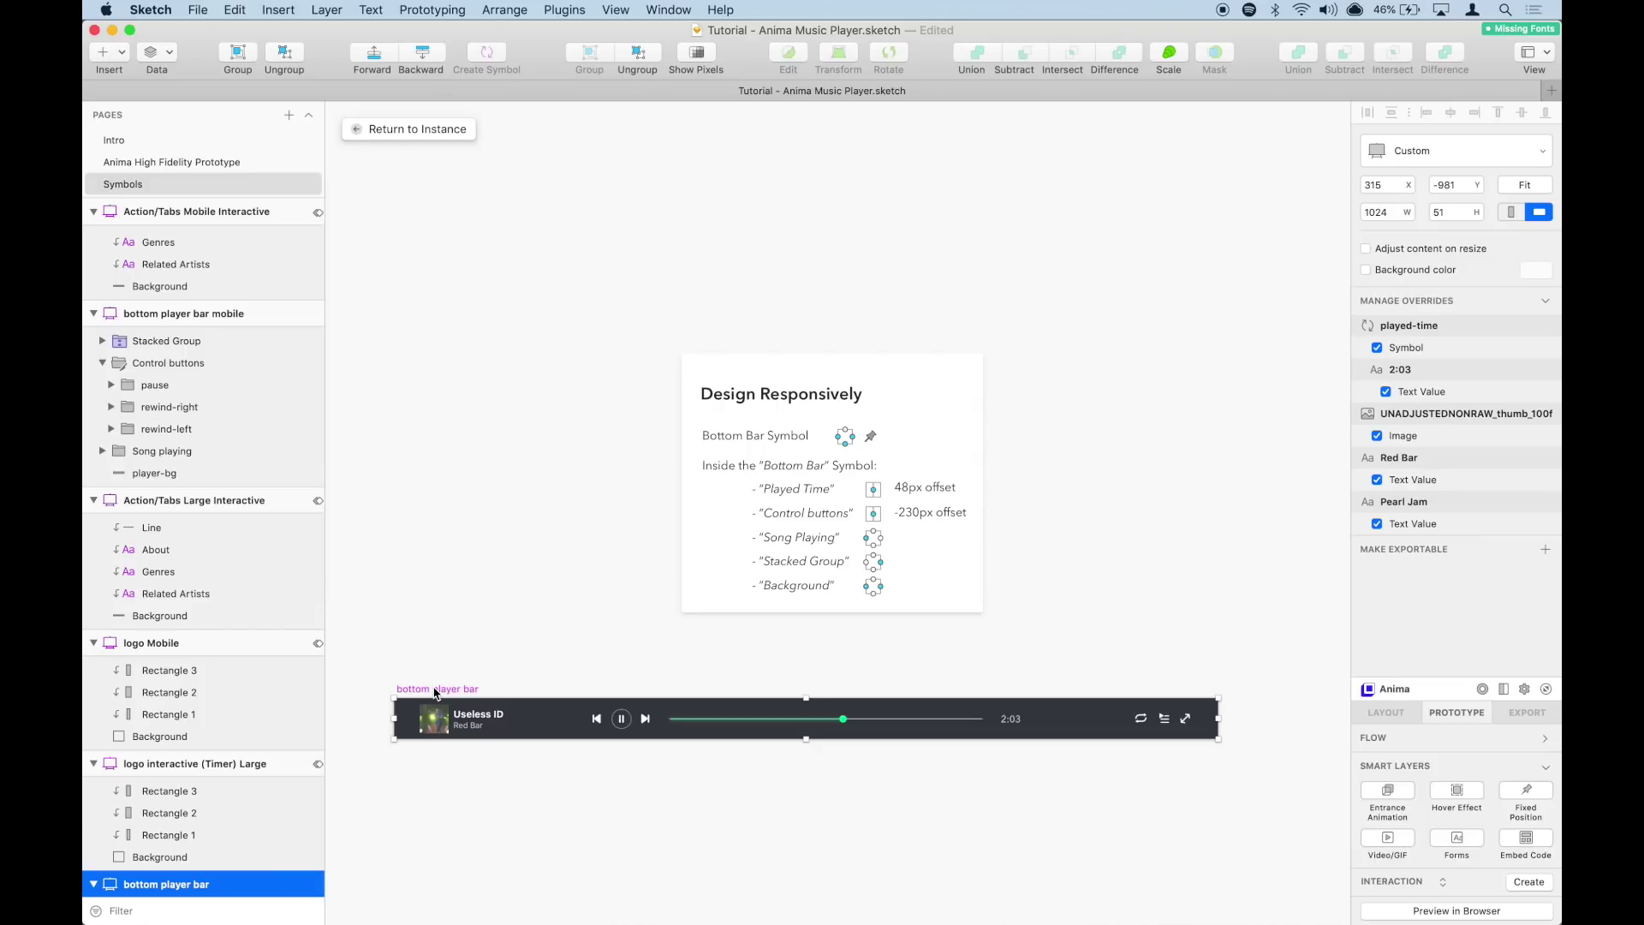
scroll(231, 666, "down", 5)
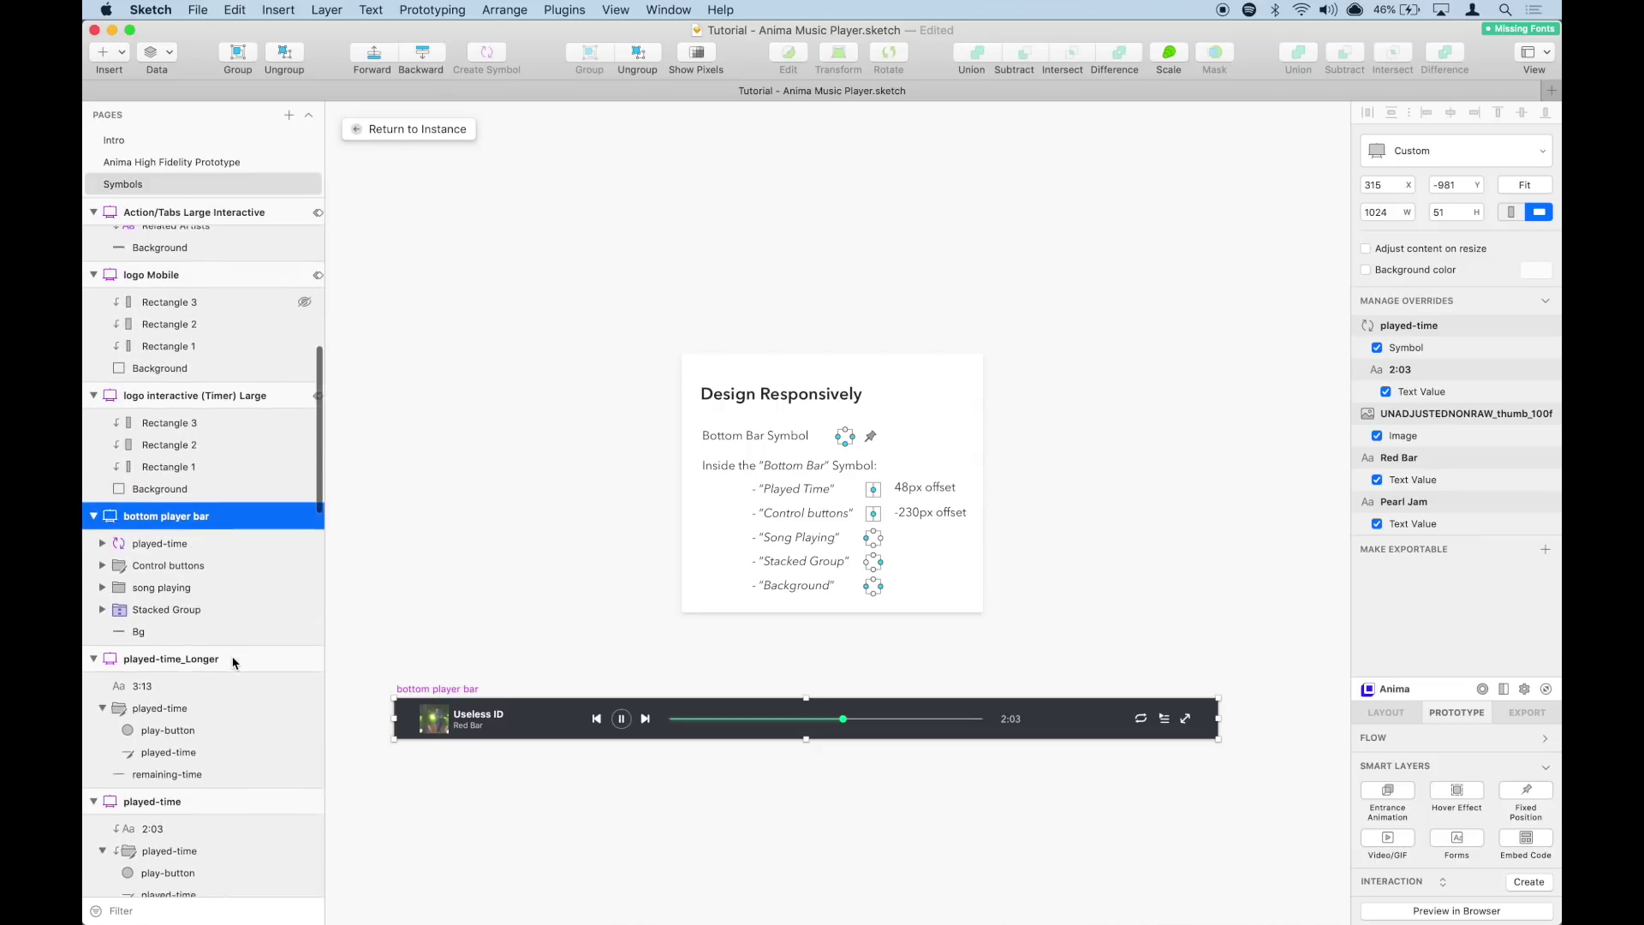
left_click(155, 548)
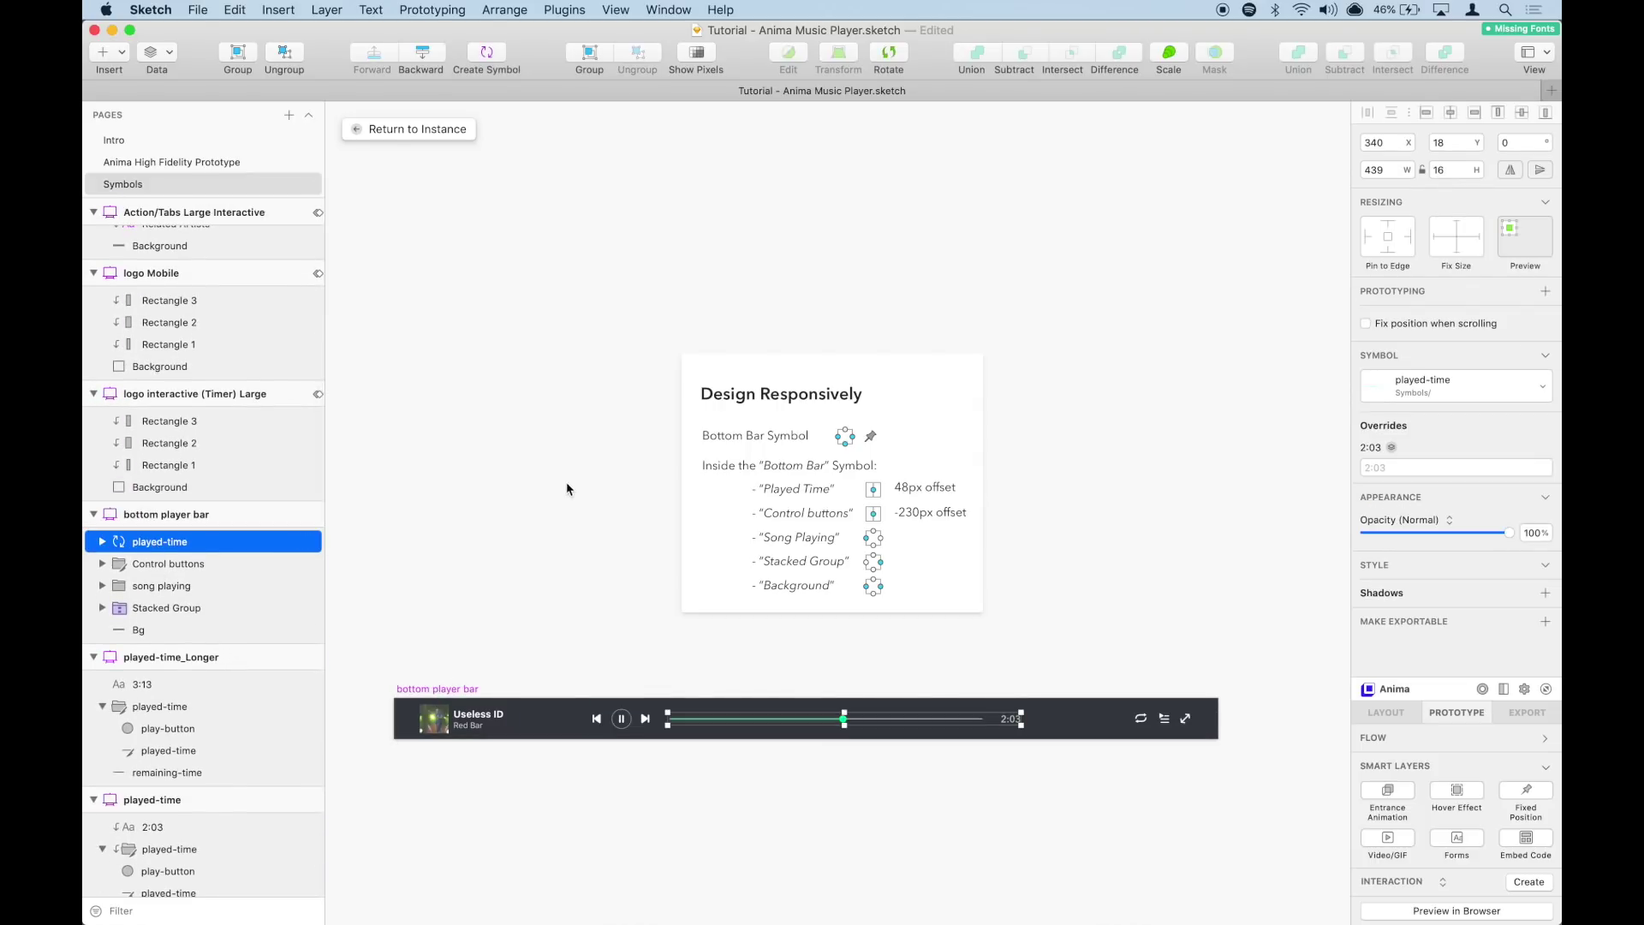
scroll(568, 487, "down", 2)
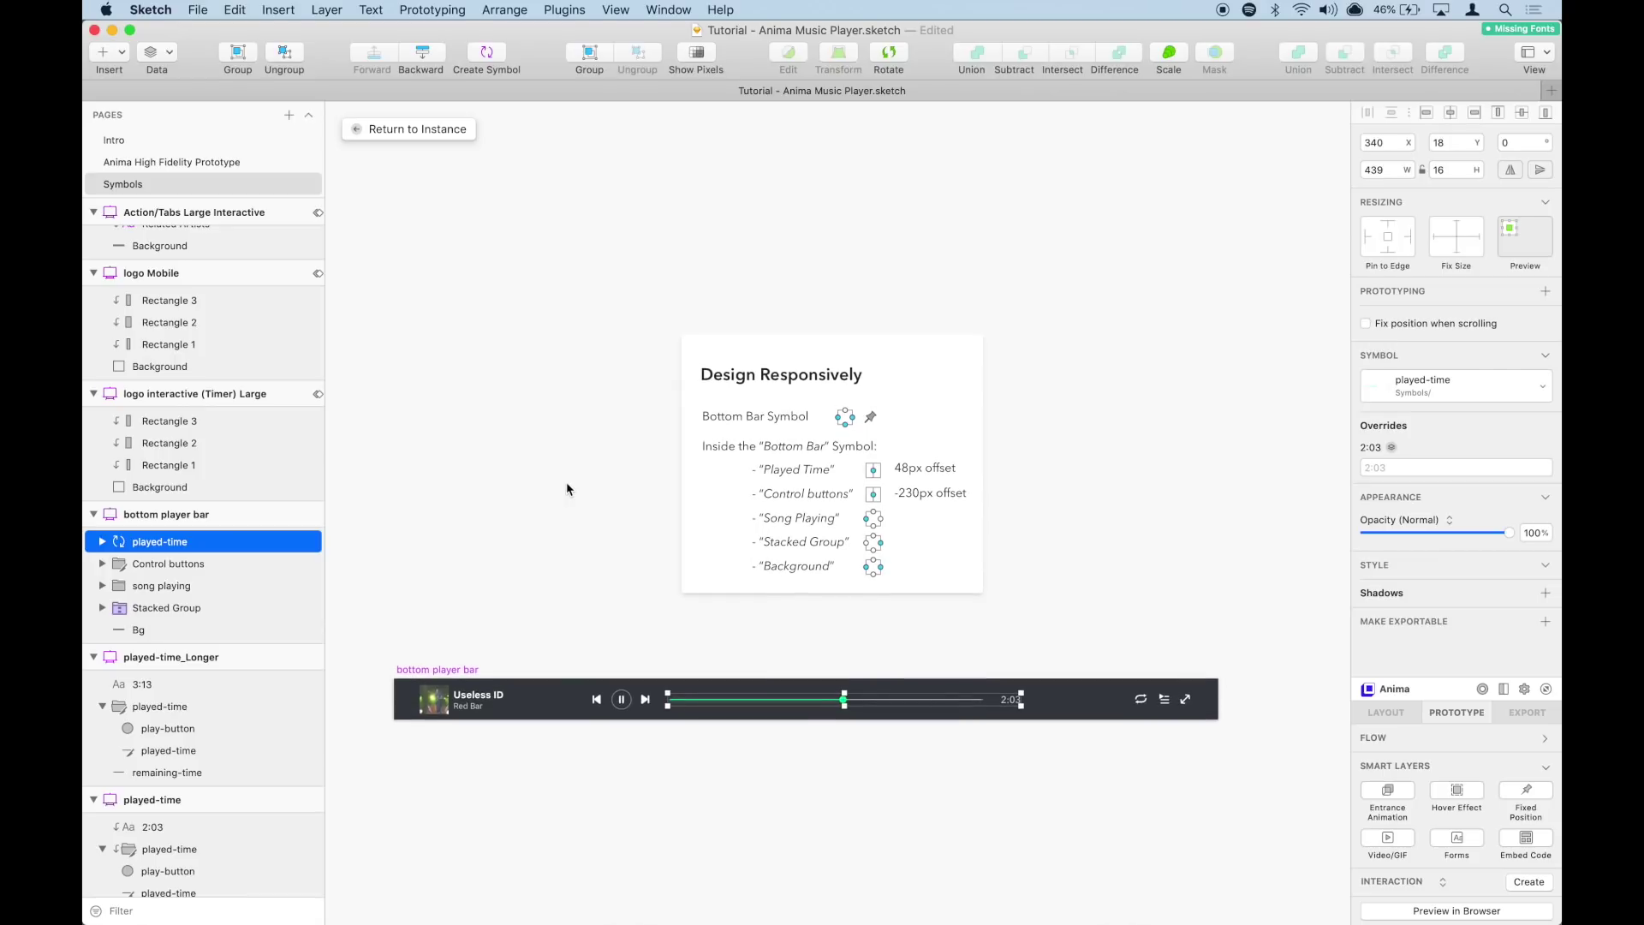
left_click(1386, 713)
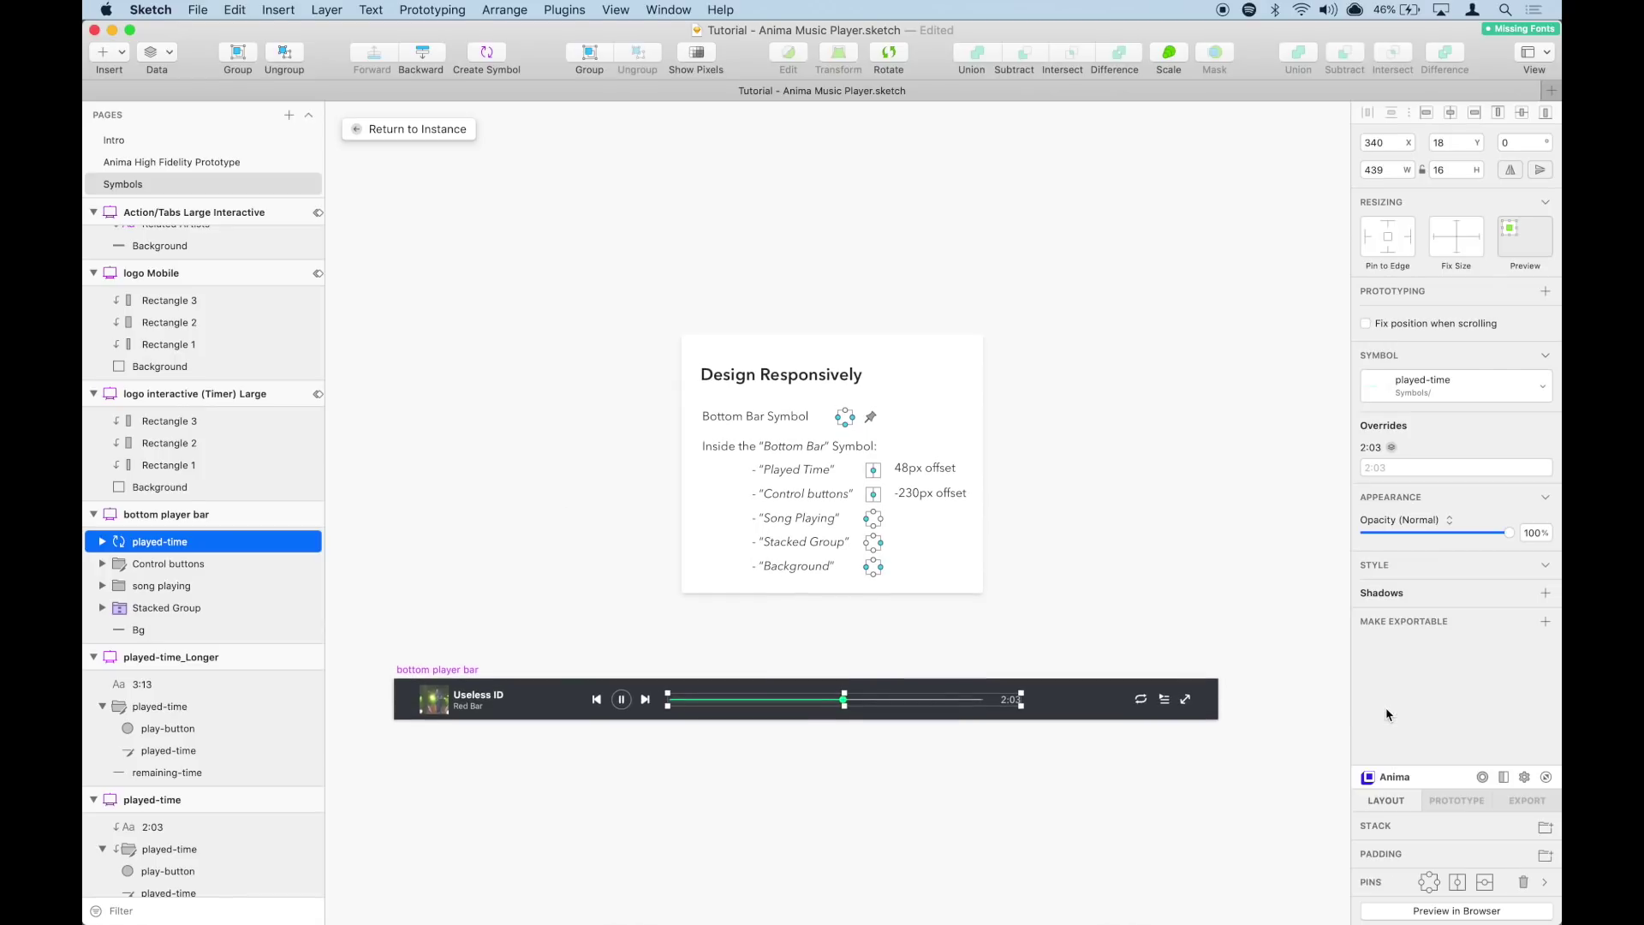
left_click(1458, 883)
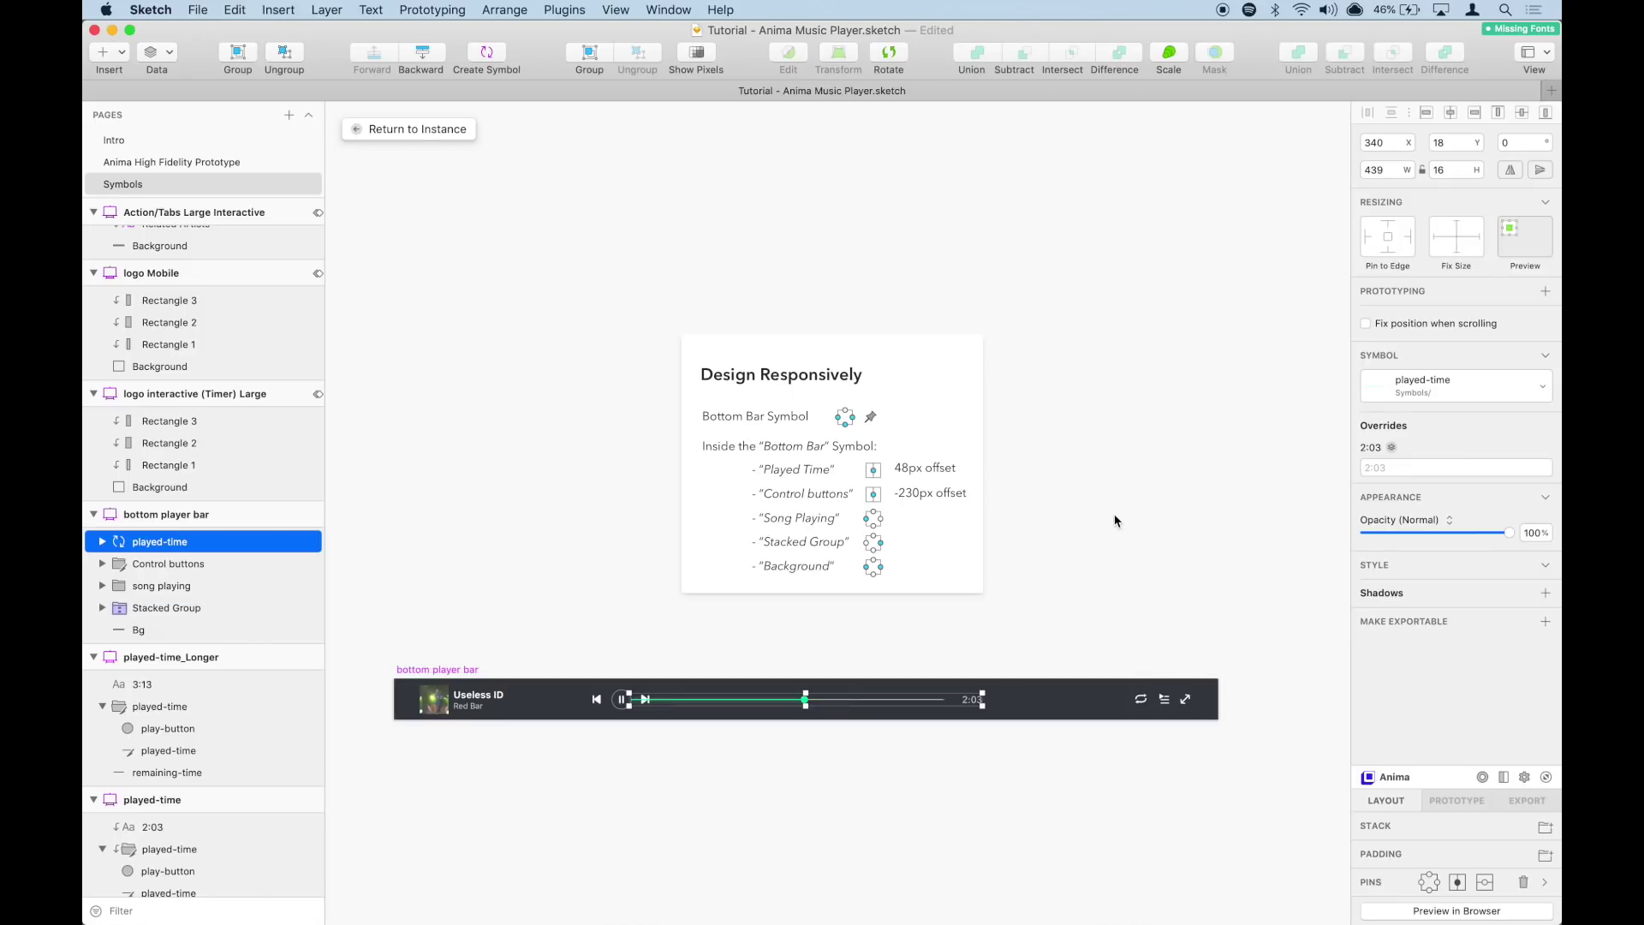
Step: Check the bar on the Home artboard, reopen its symbol and set the played-time layer's horizontal center offset to 48 px
left_click(177, 162)
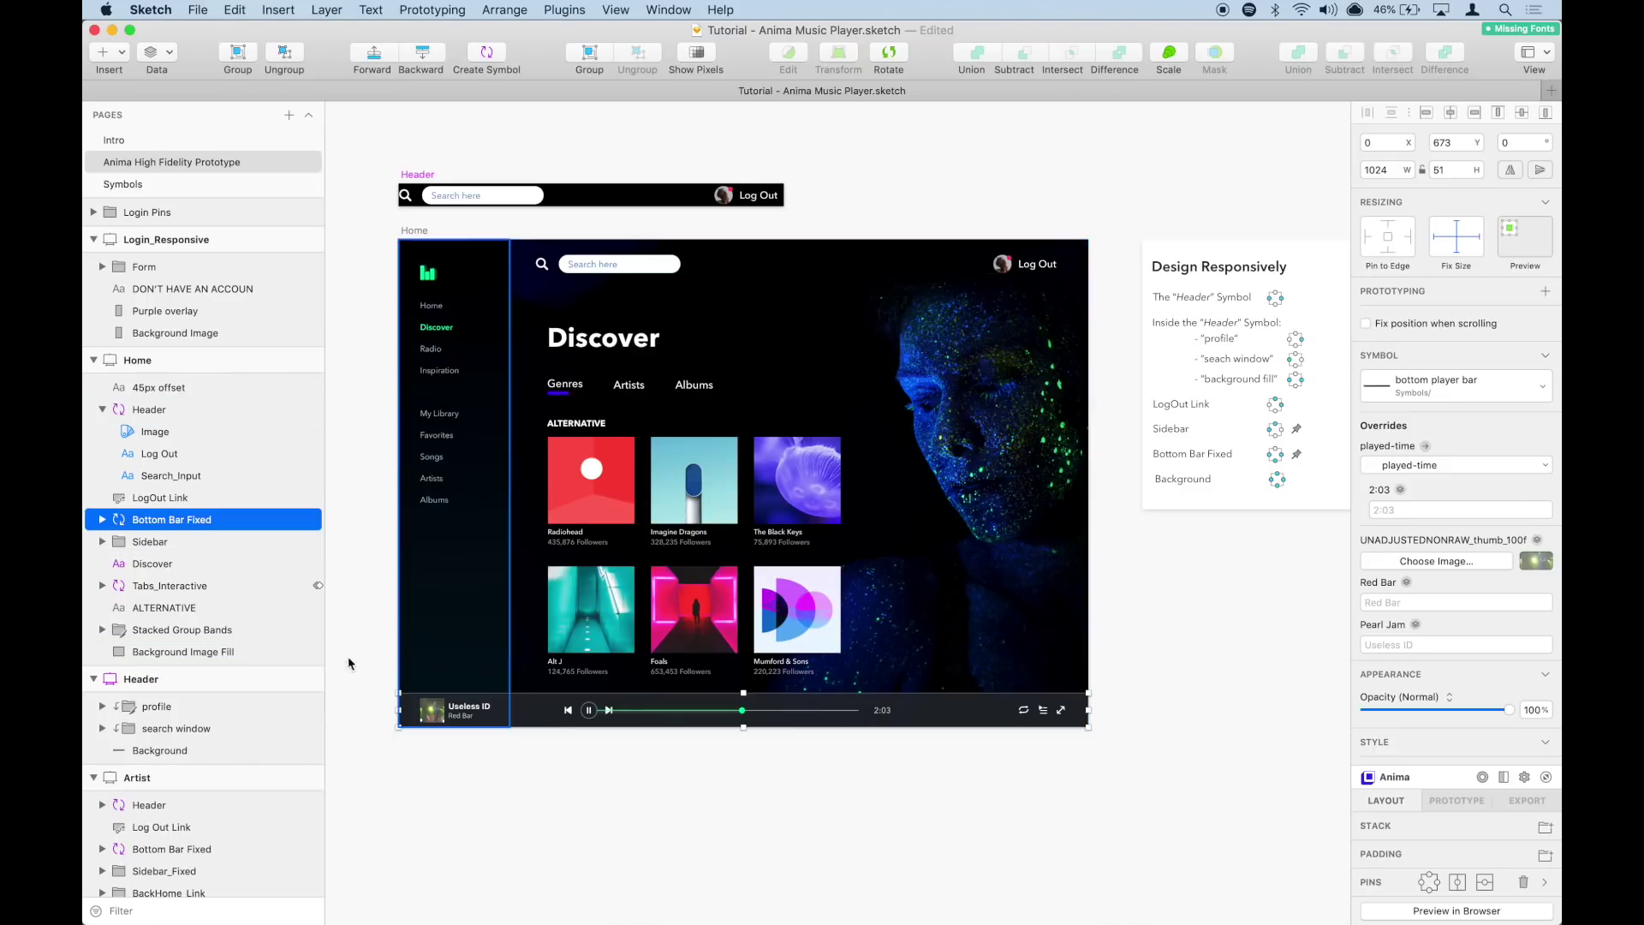
double_click(543, 717)
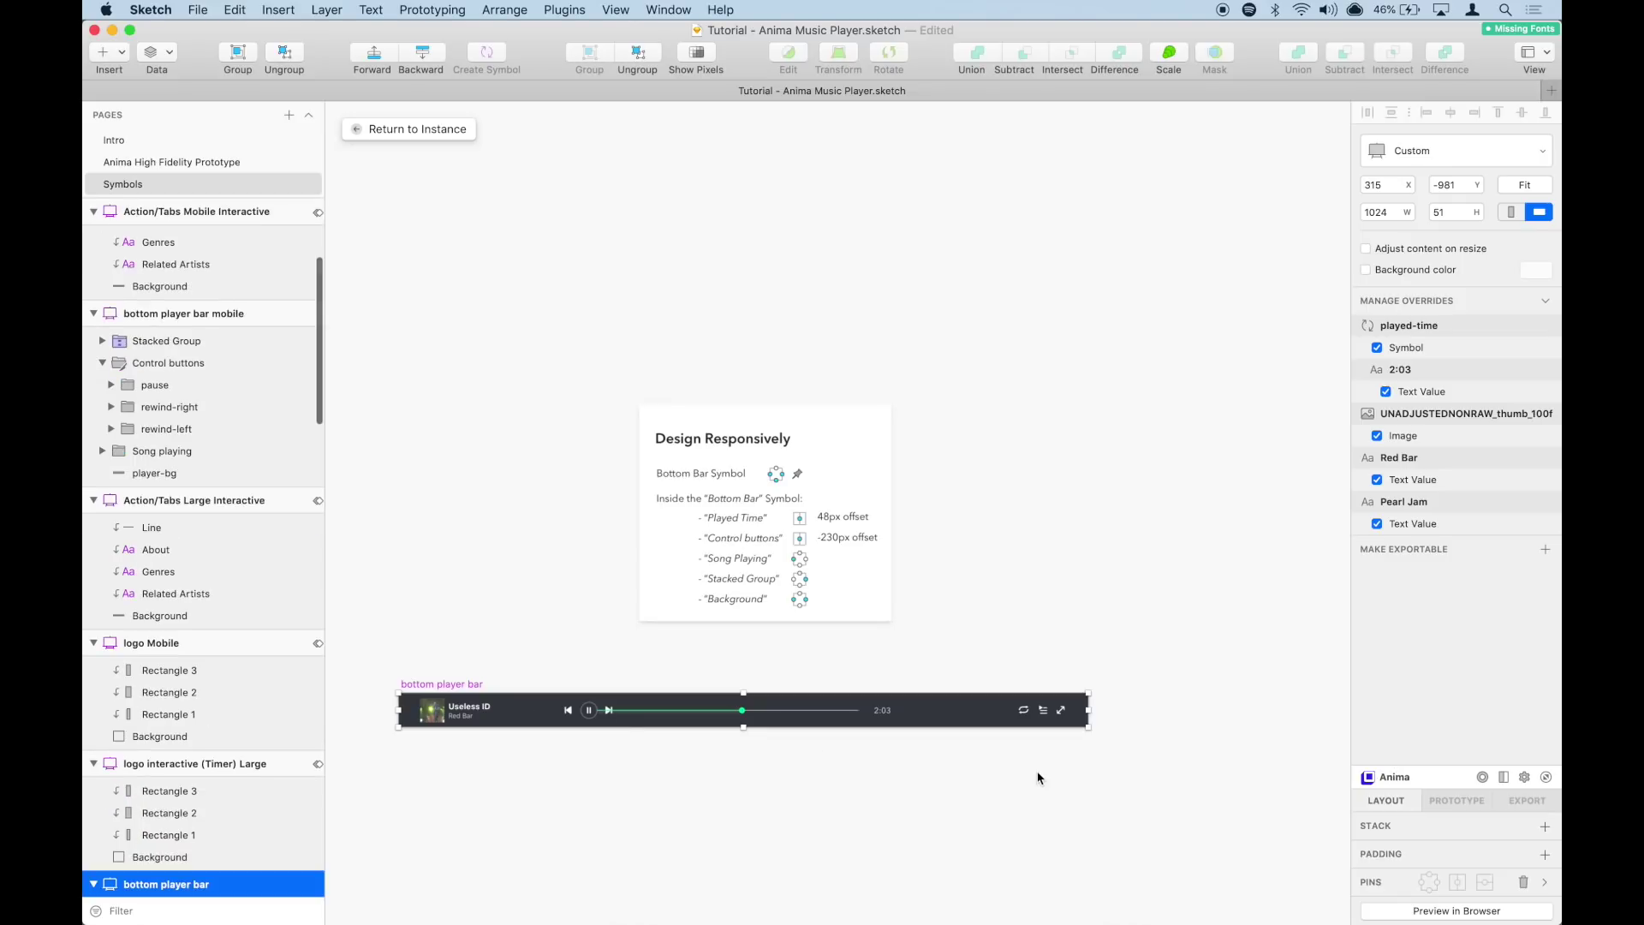
left_click(1545, 882)
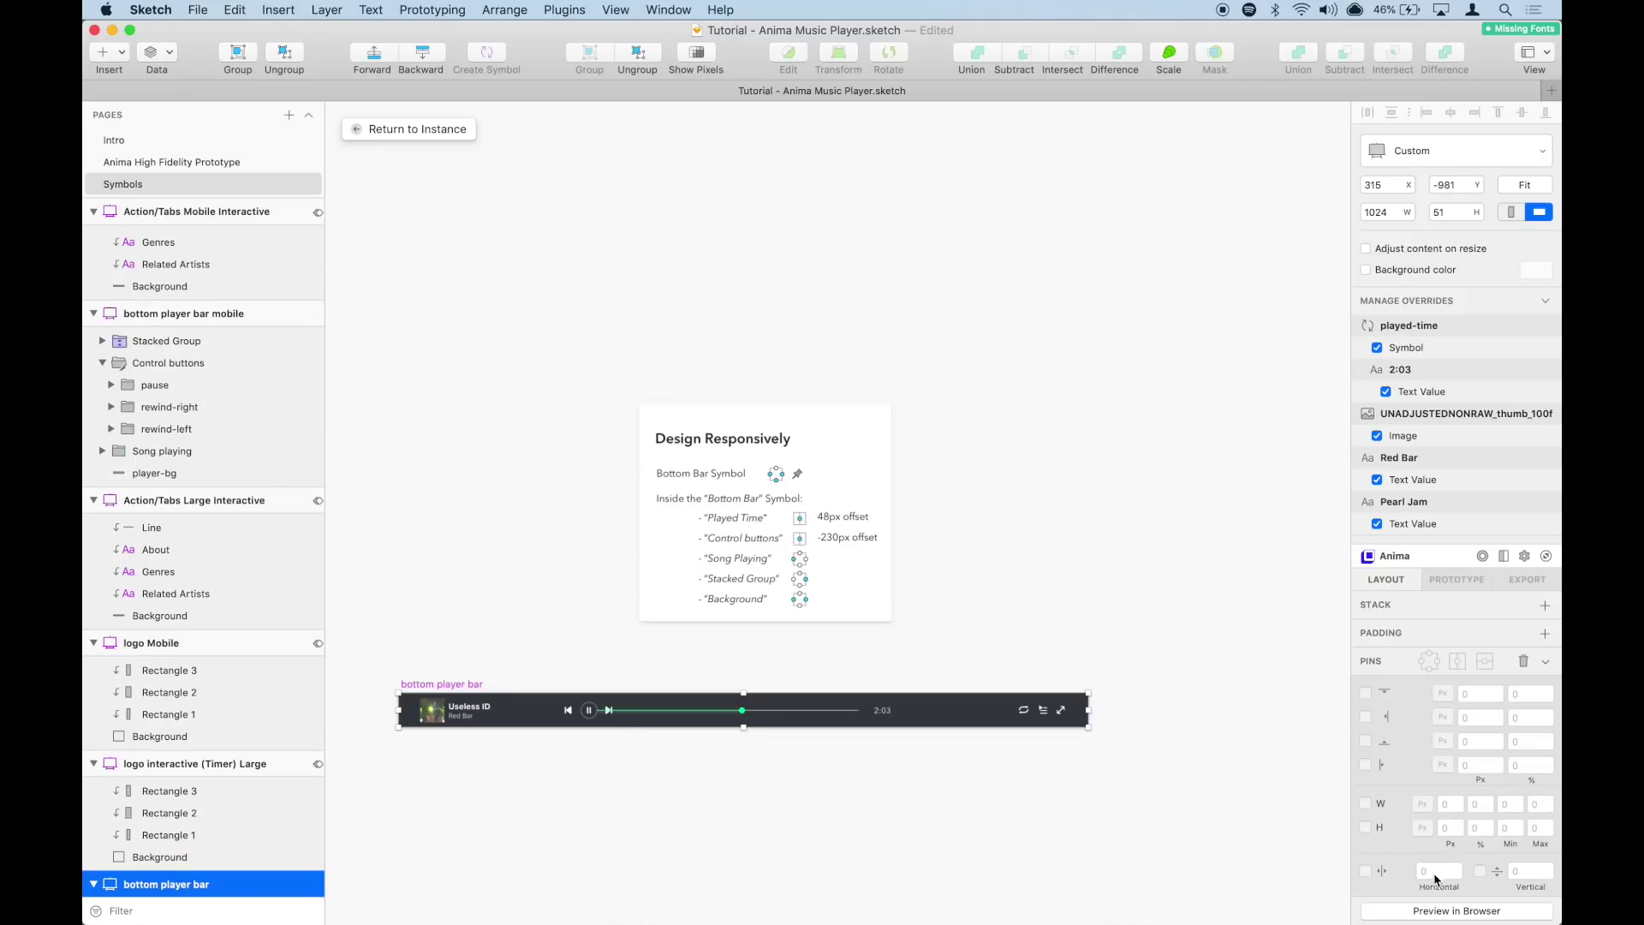
left_click(743, 713)
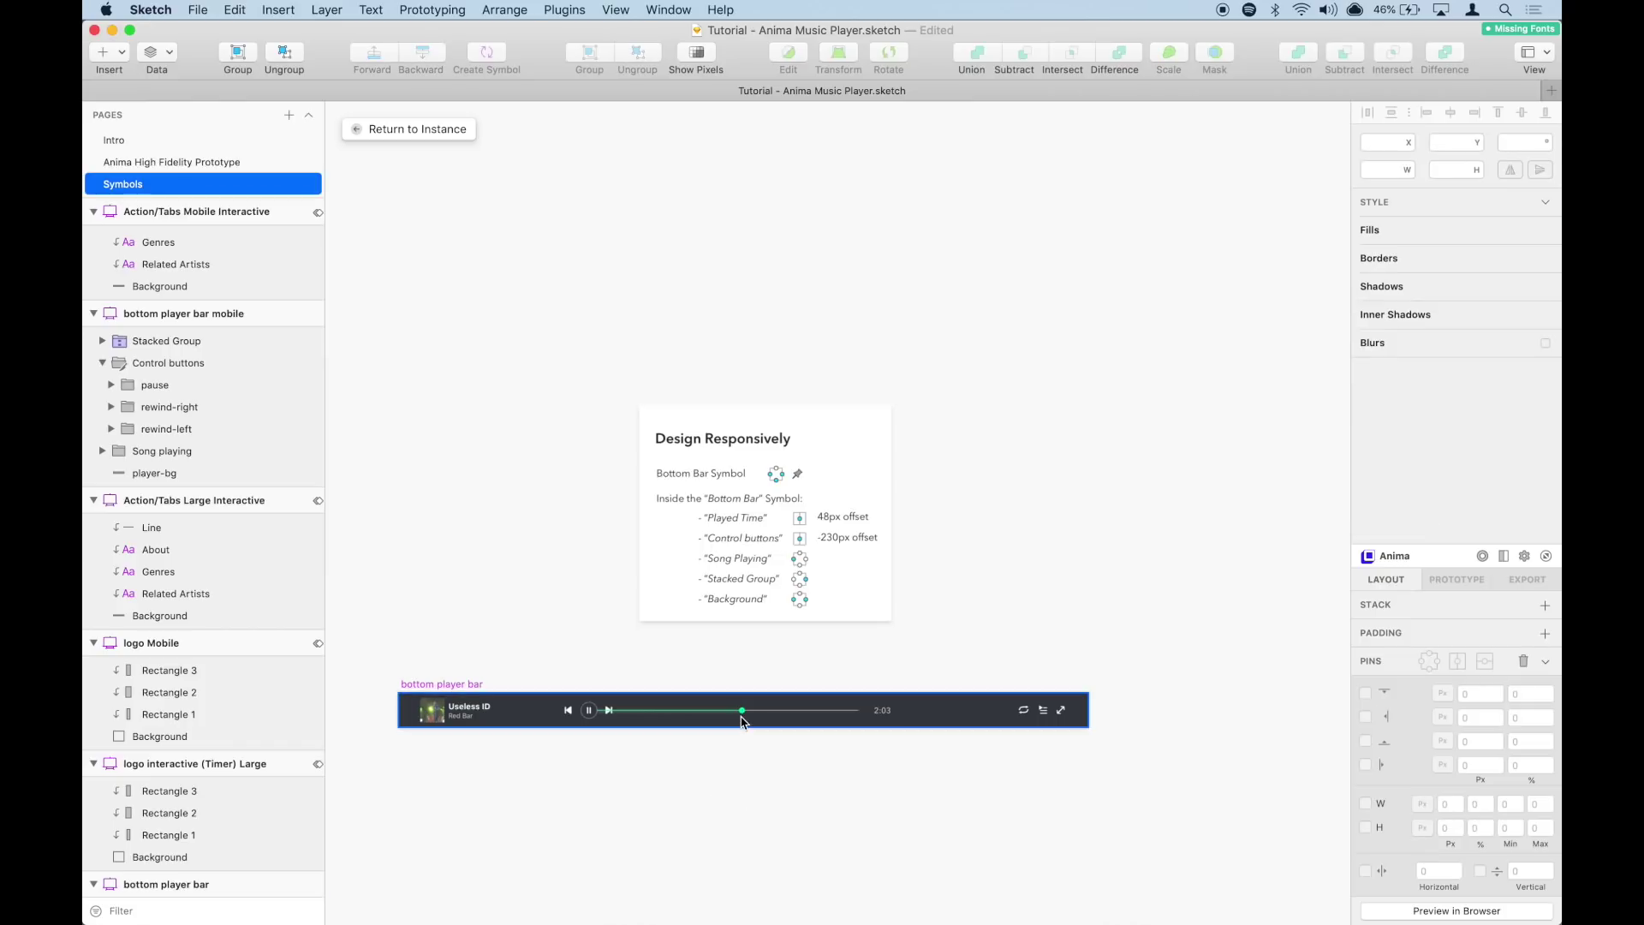
left_click(1429, 871)
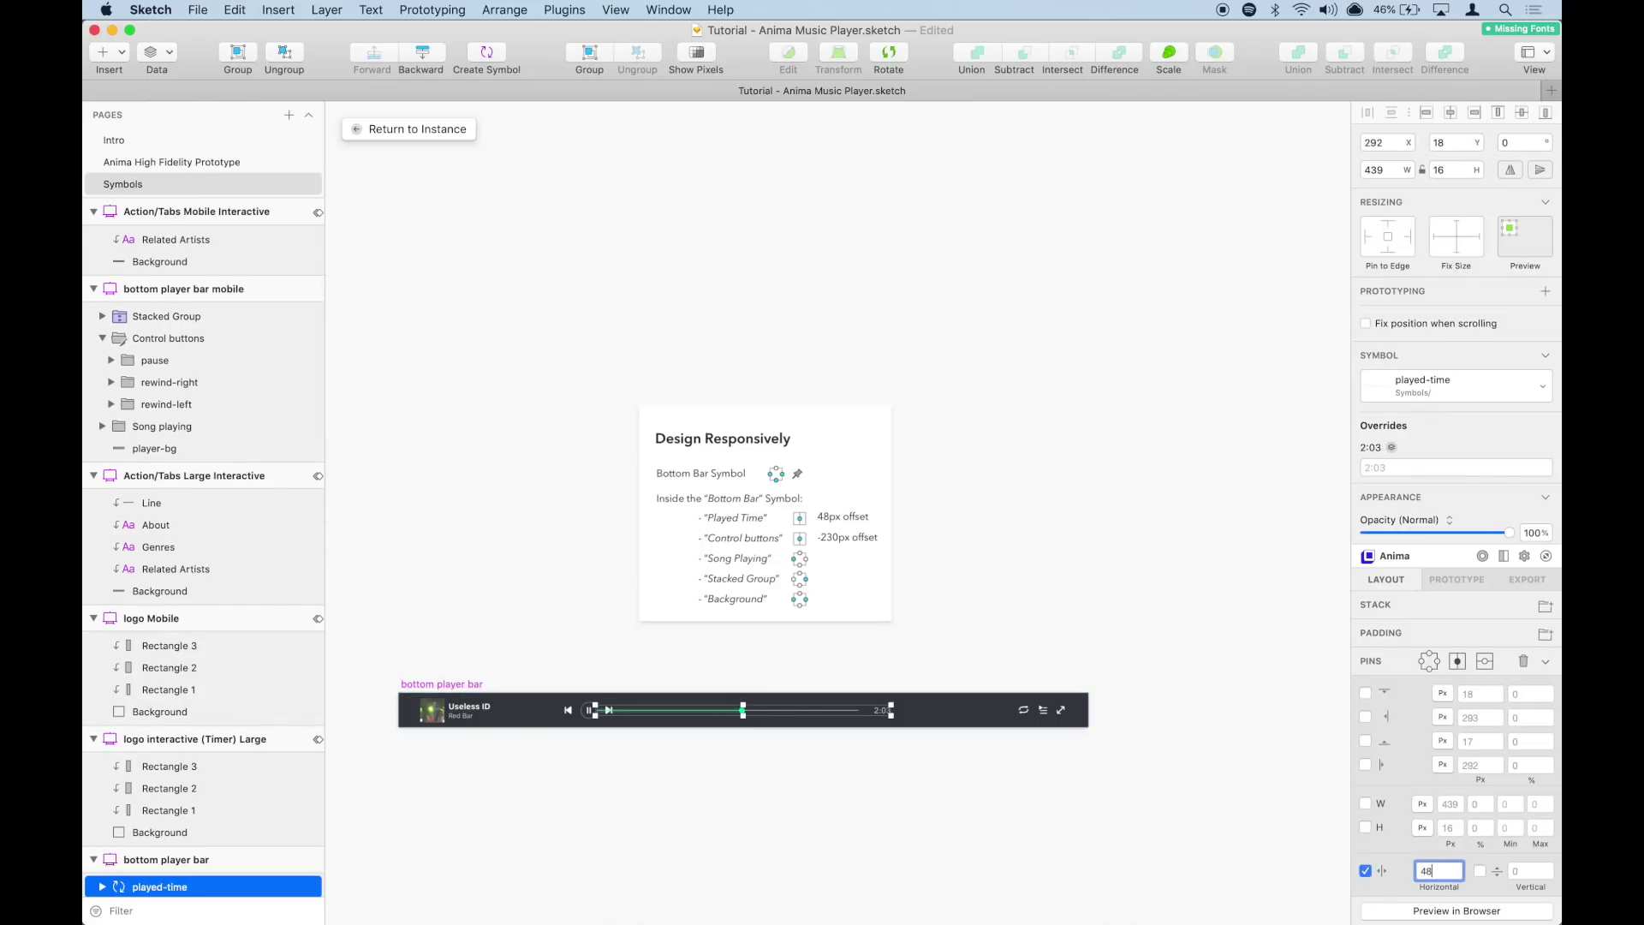
type("48")
key("Return")
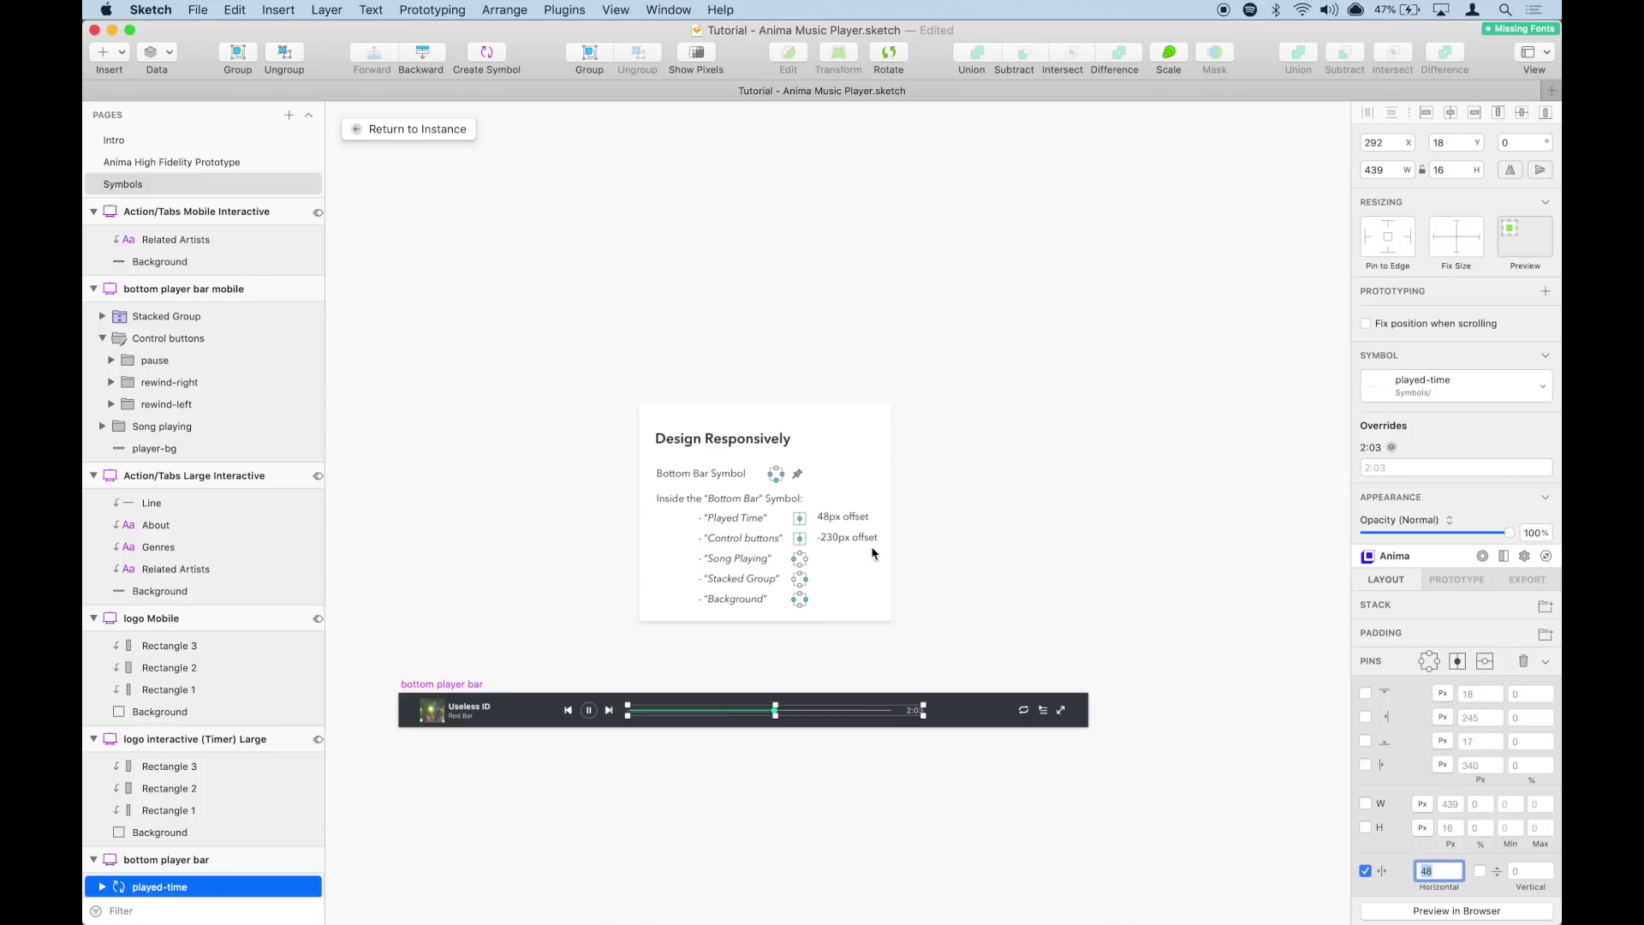
Step: Pin the Control buttons group in the bottom player bar symbol to the horizontal center with a -230 px offset
left_click(236, 162)
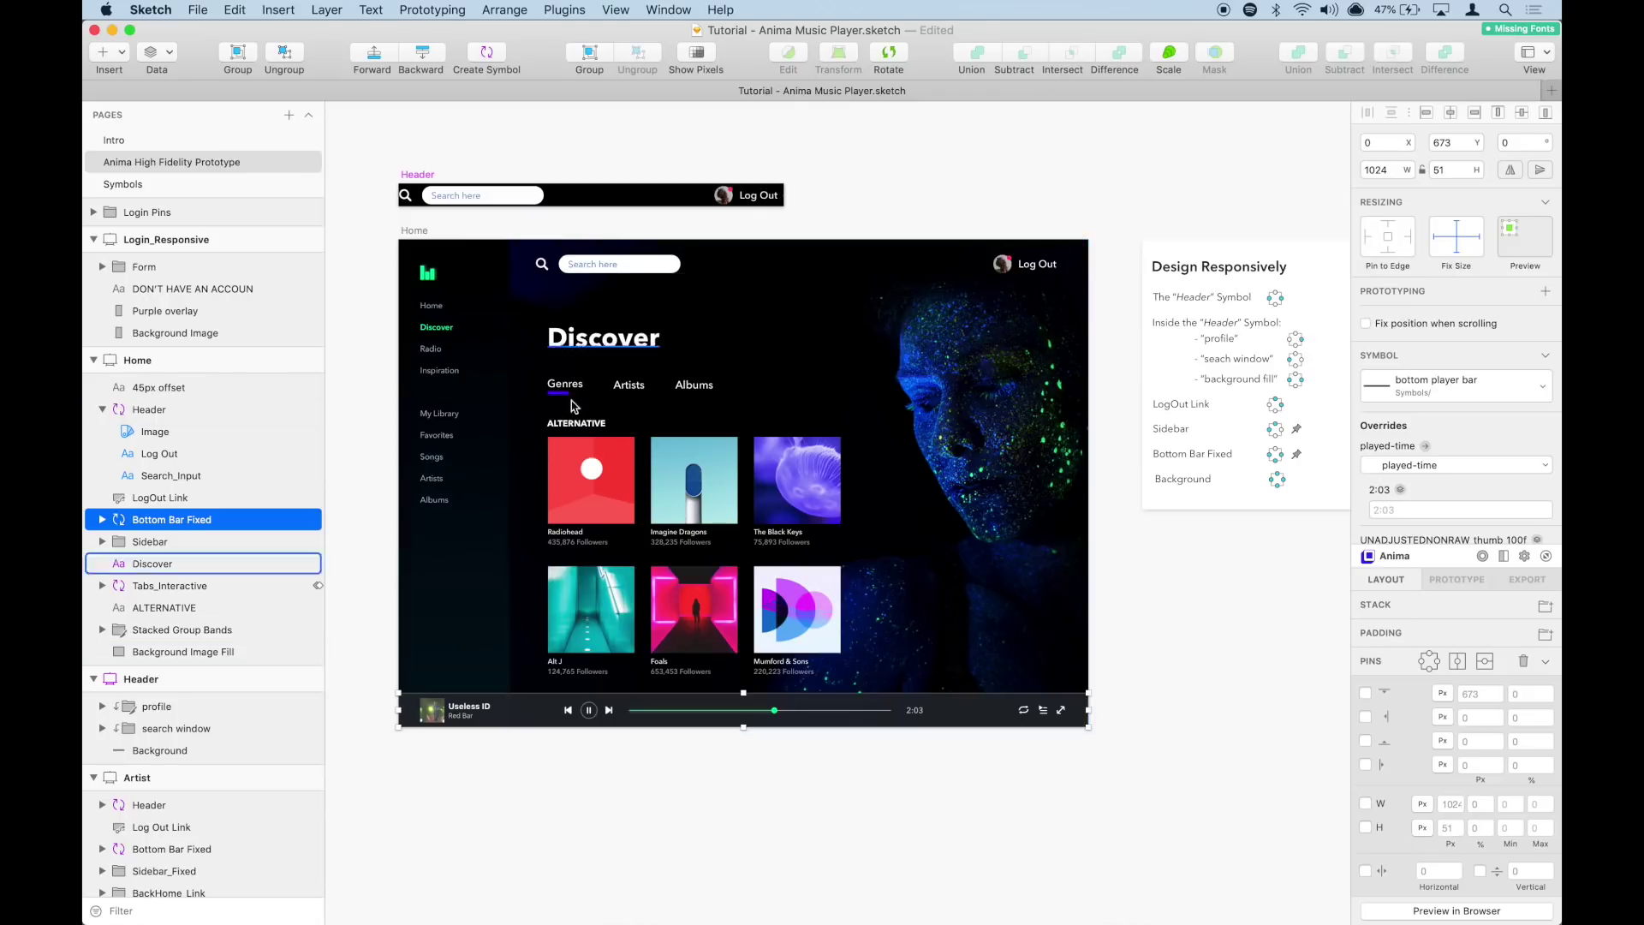
double_click(532, 716)
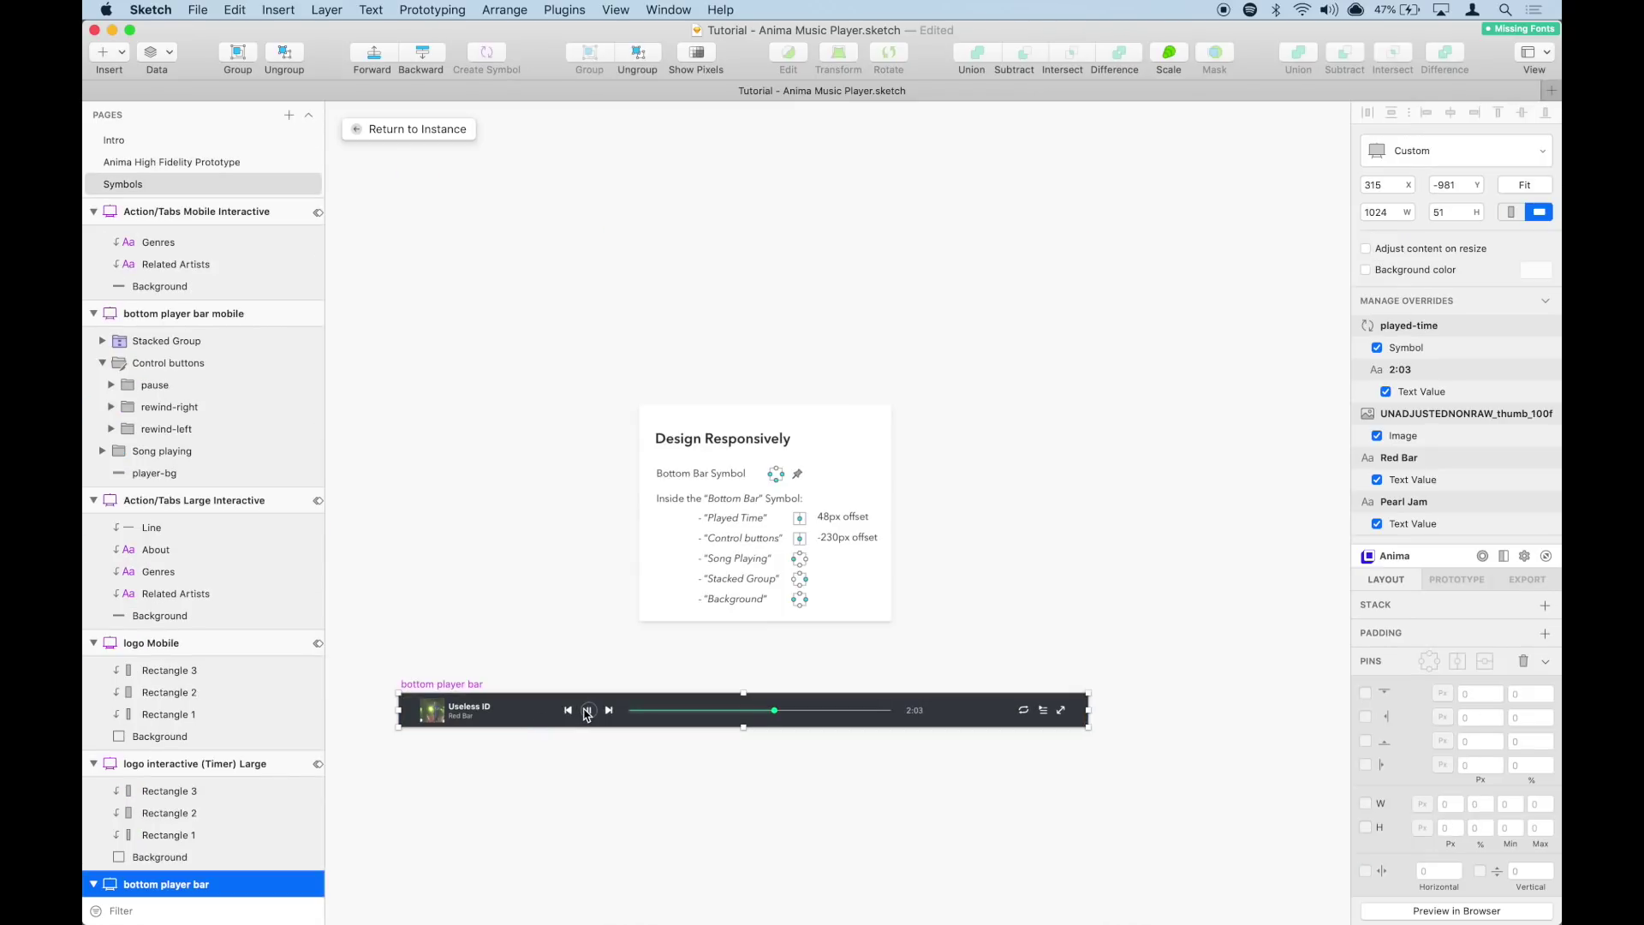
left_click(588, 714)
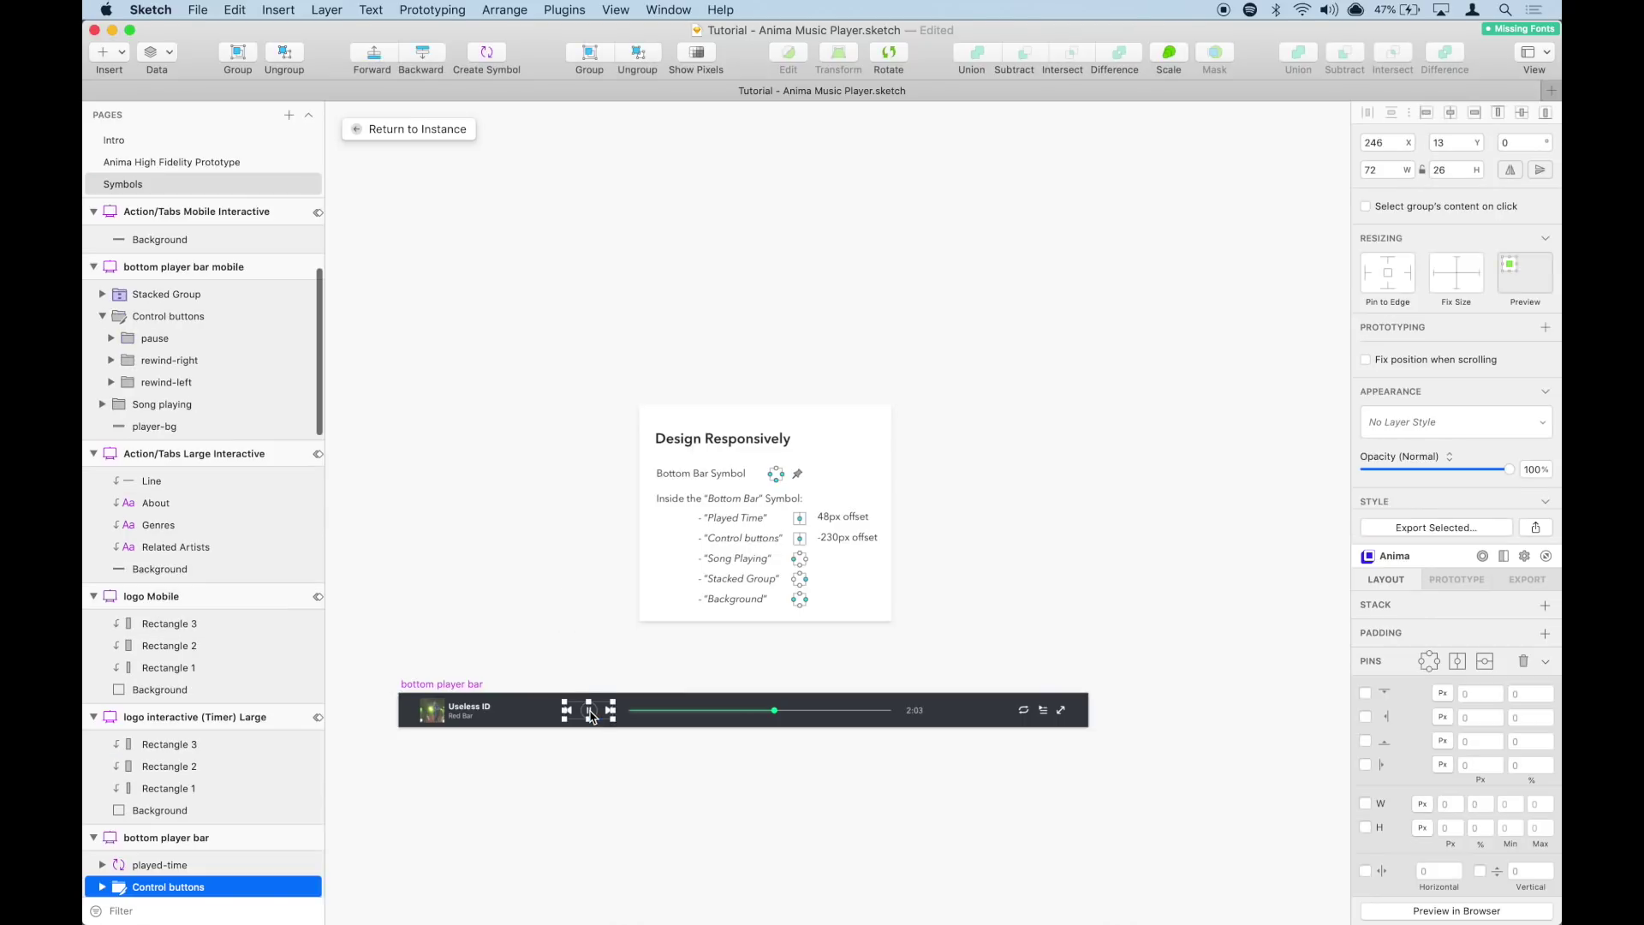
left_click(1457, 661)
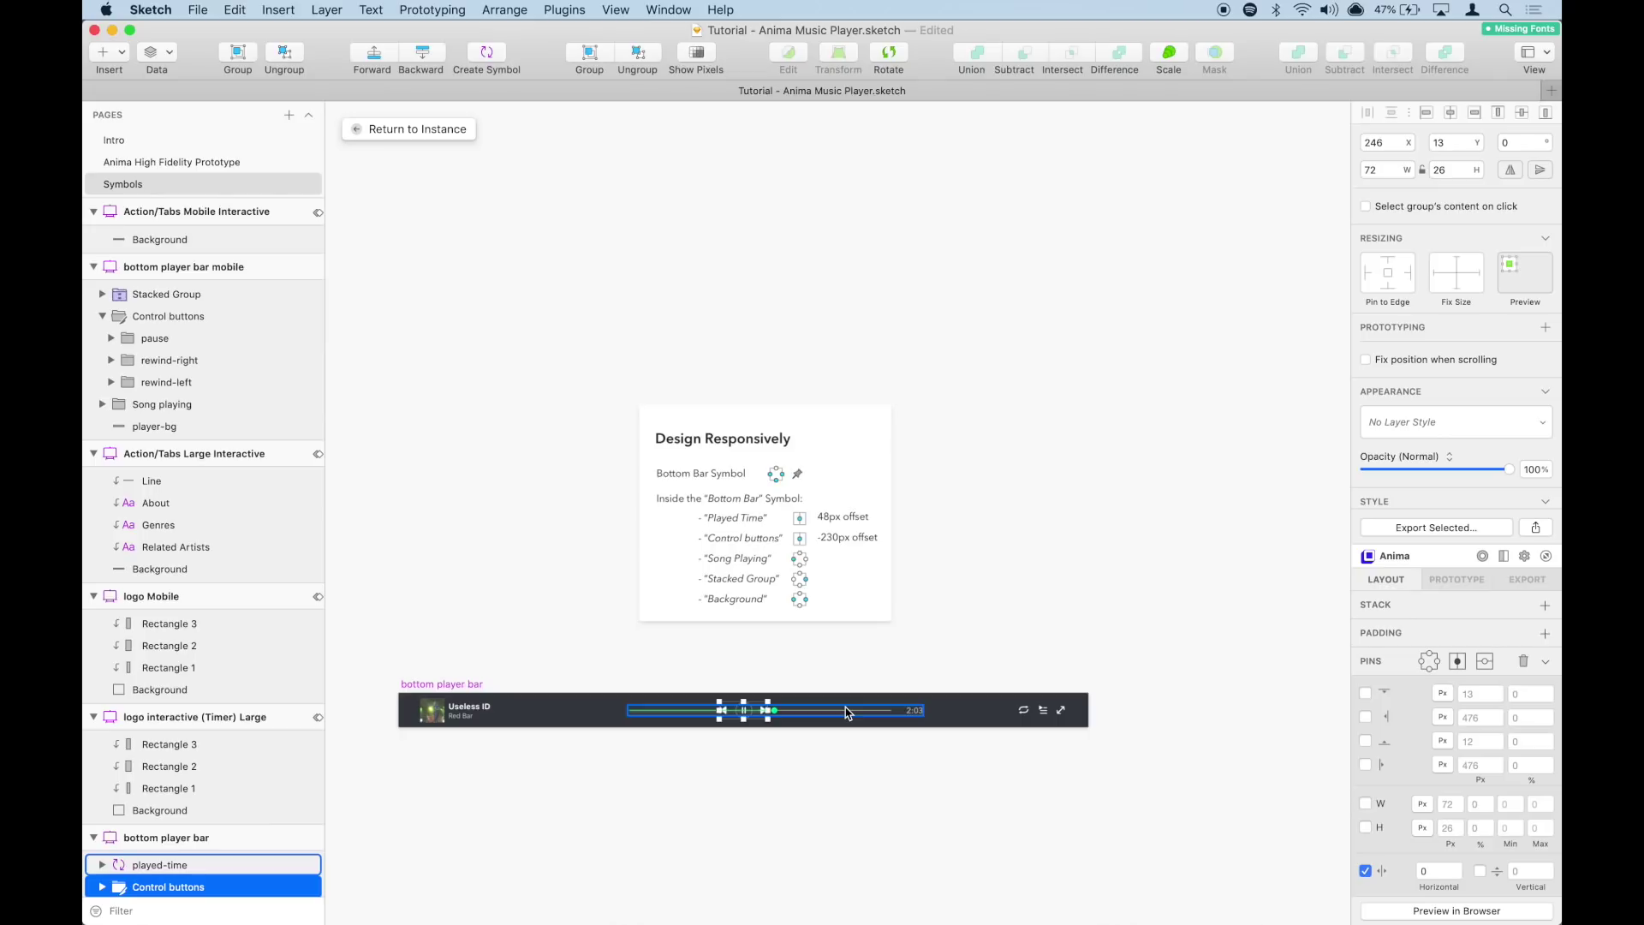
left_click(1436, 871)
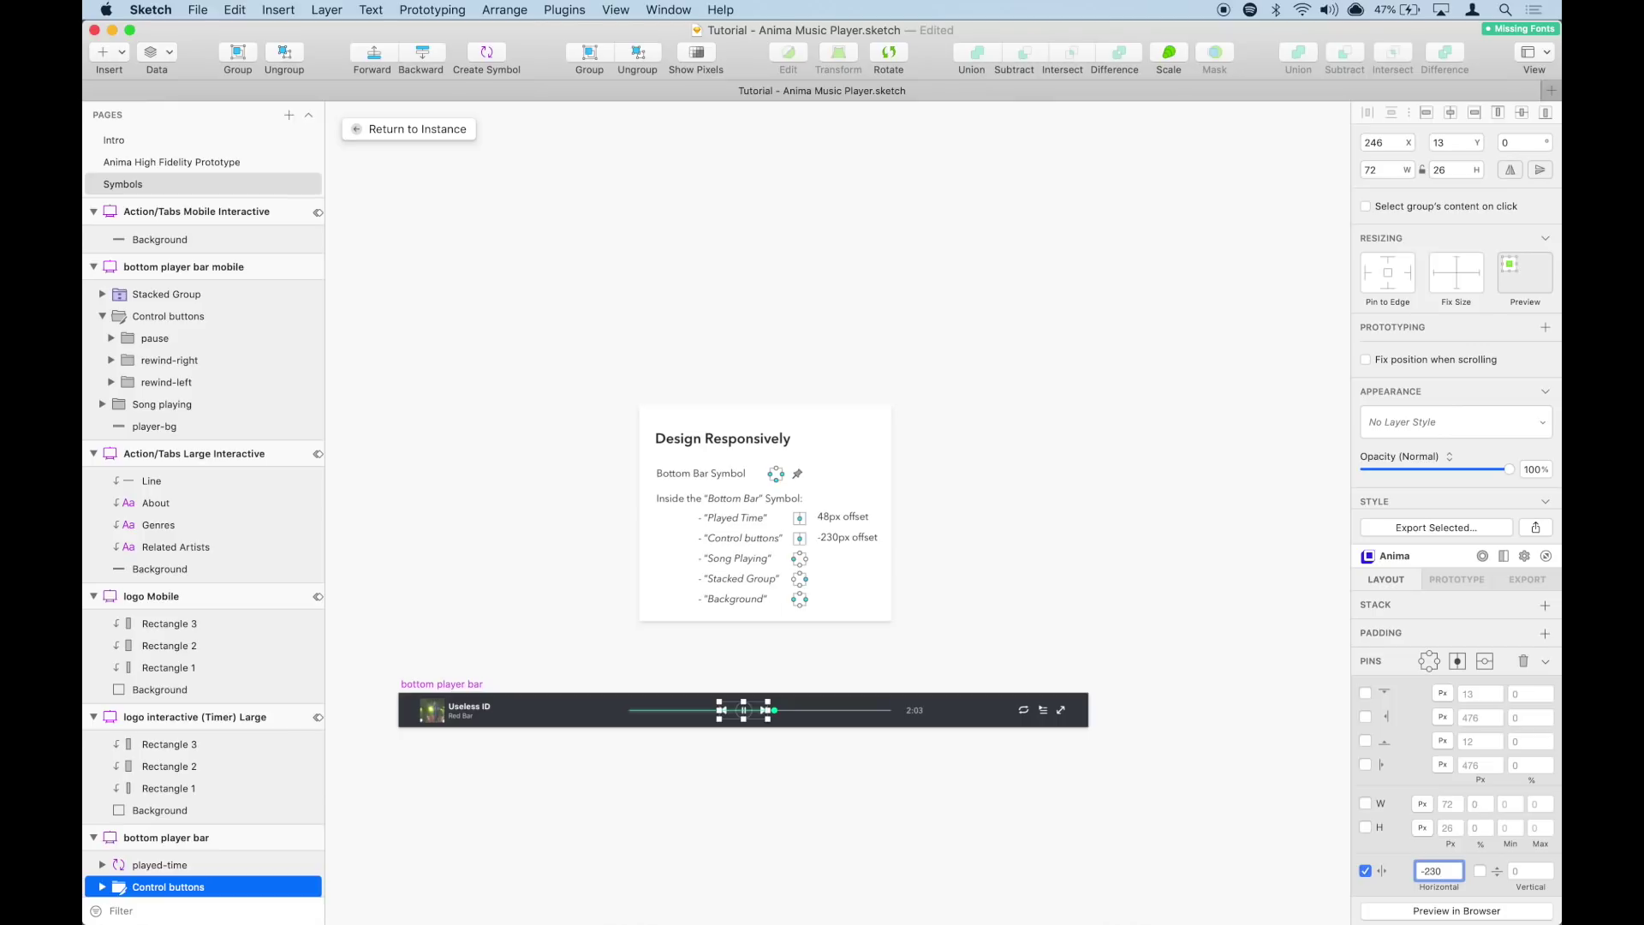
key("Return")
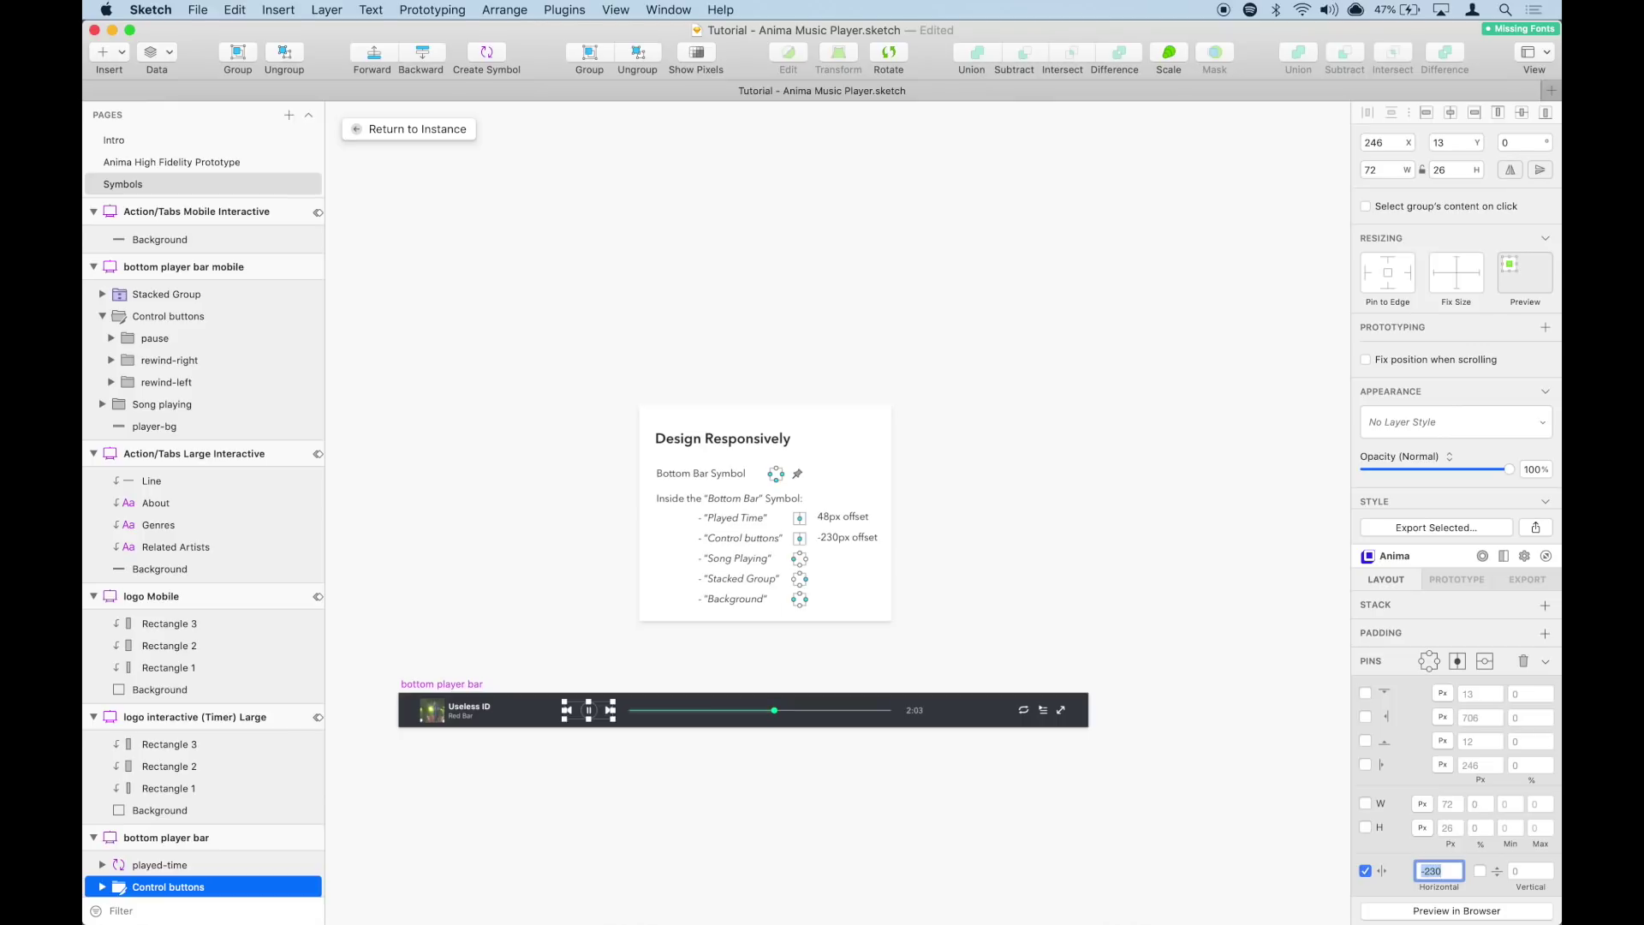
Step: Check the Home artboard, reopen the bottom player bar symbol and apply Anima's automatic edge pins to the song playing group
left_click(193, 162)
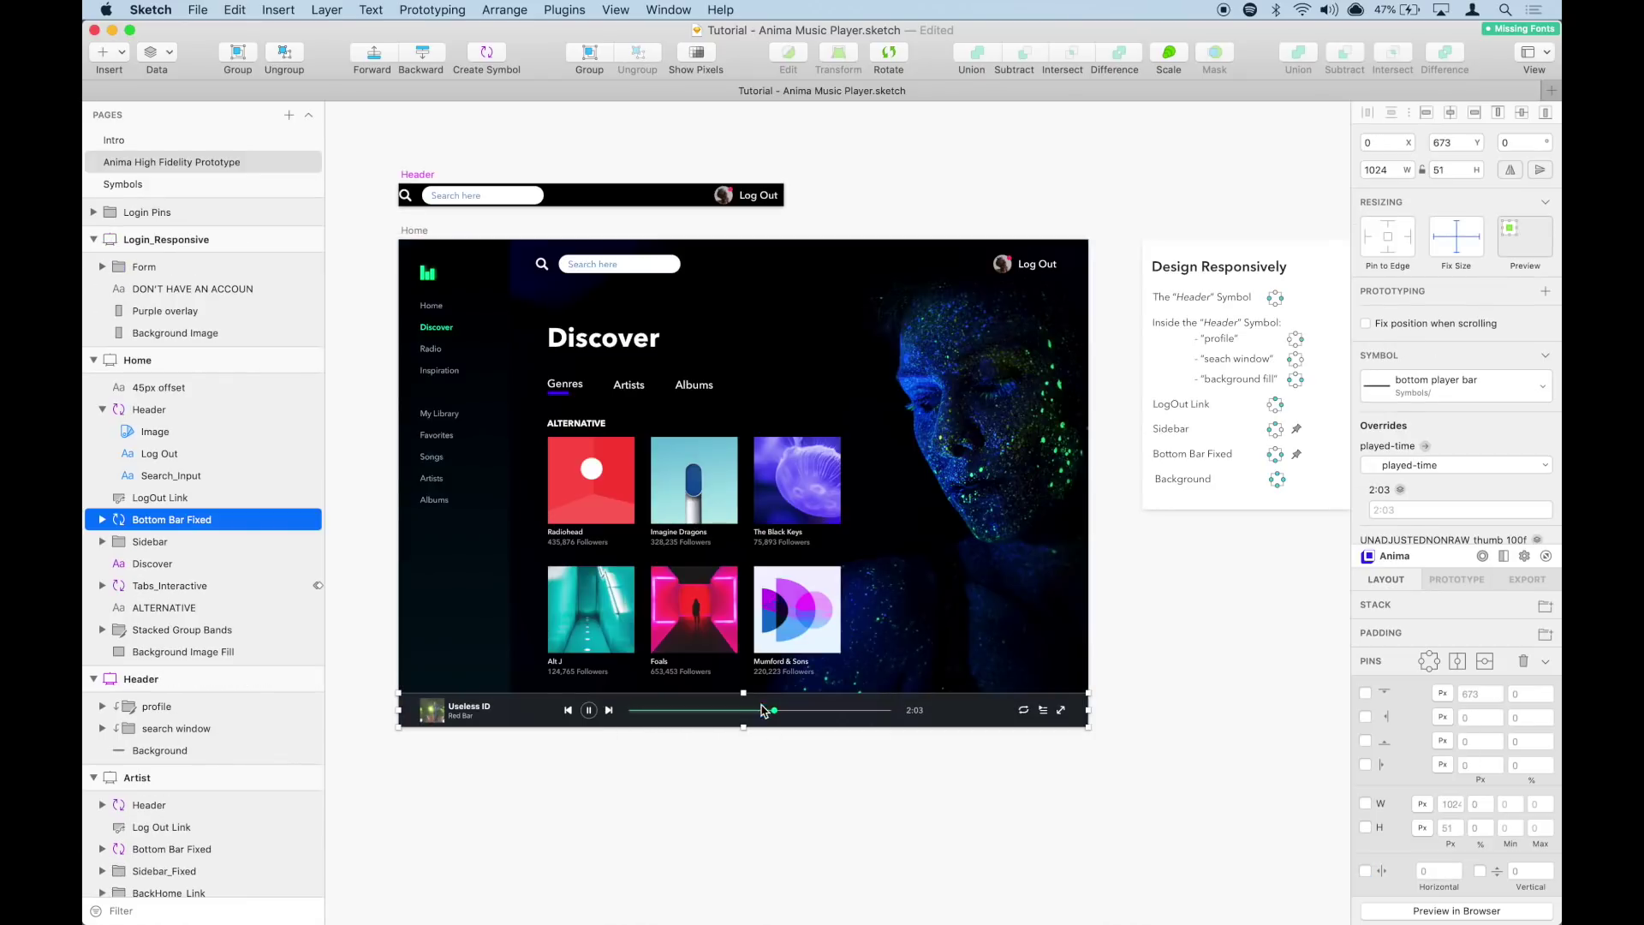
double_click(525, 724)
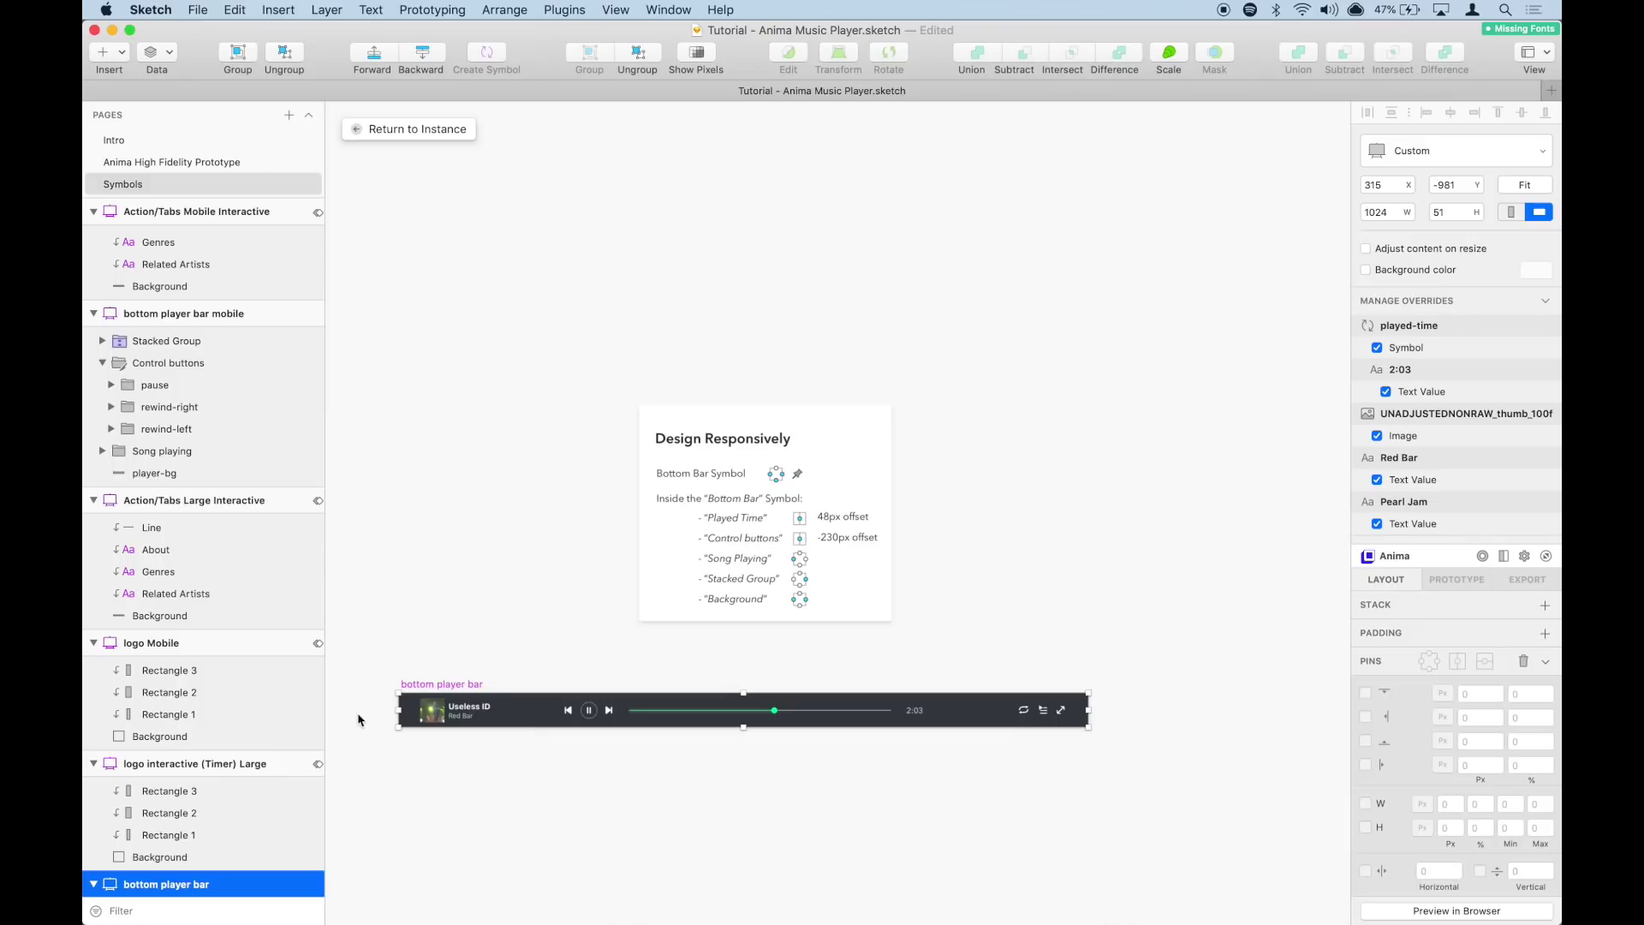
scroll(216, 705, "down", 1)
scroll(216, 706, "down", 8)
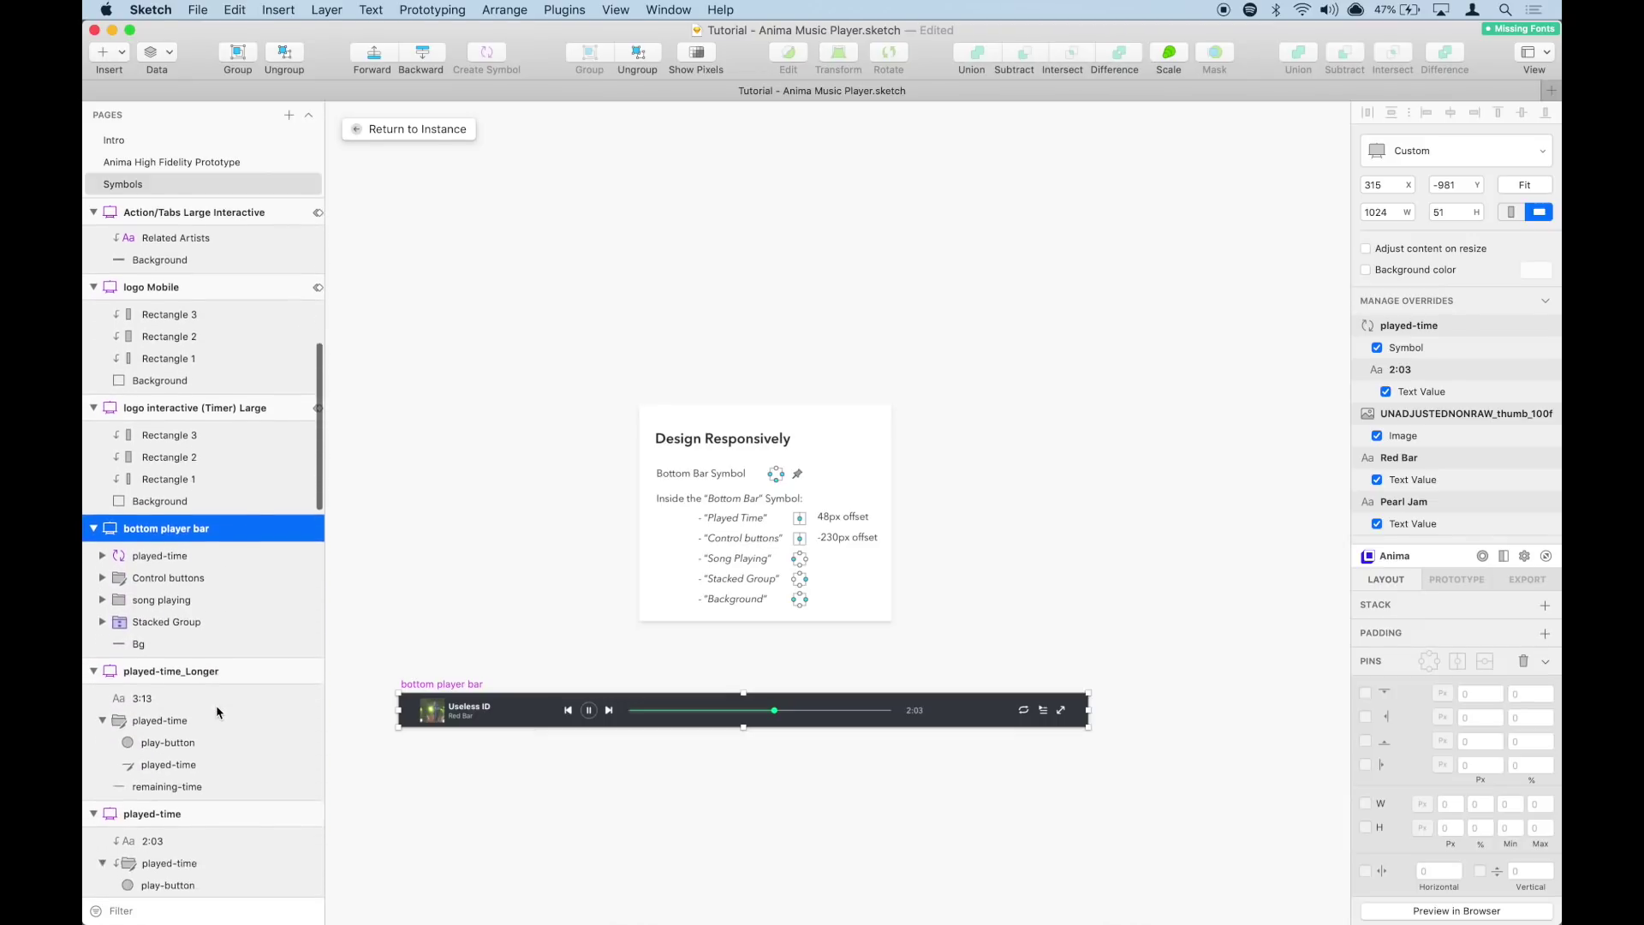
left_click(178, 552)
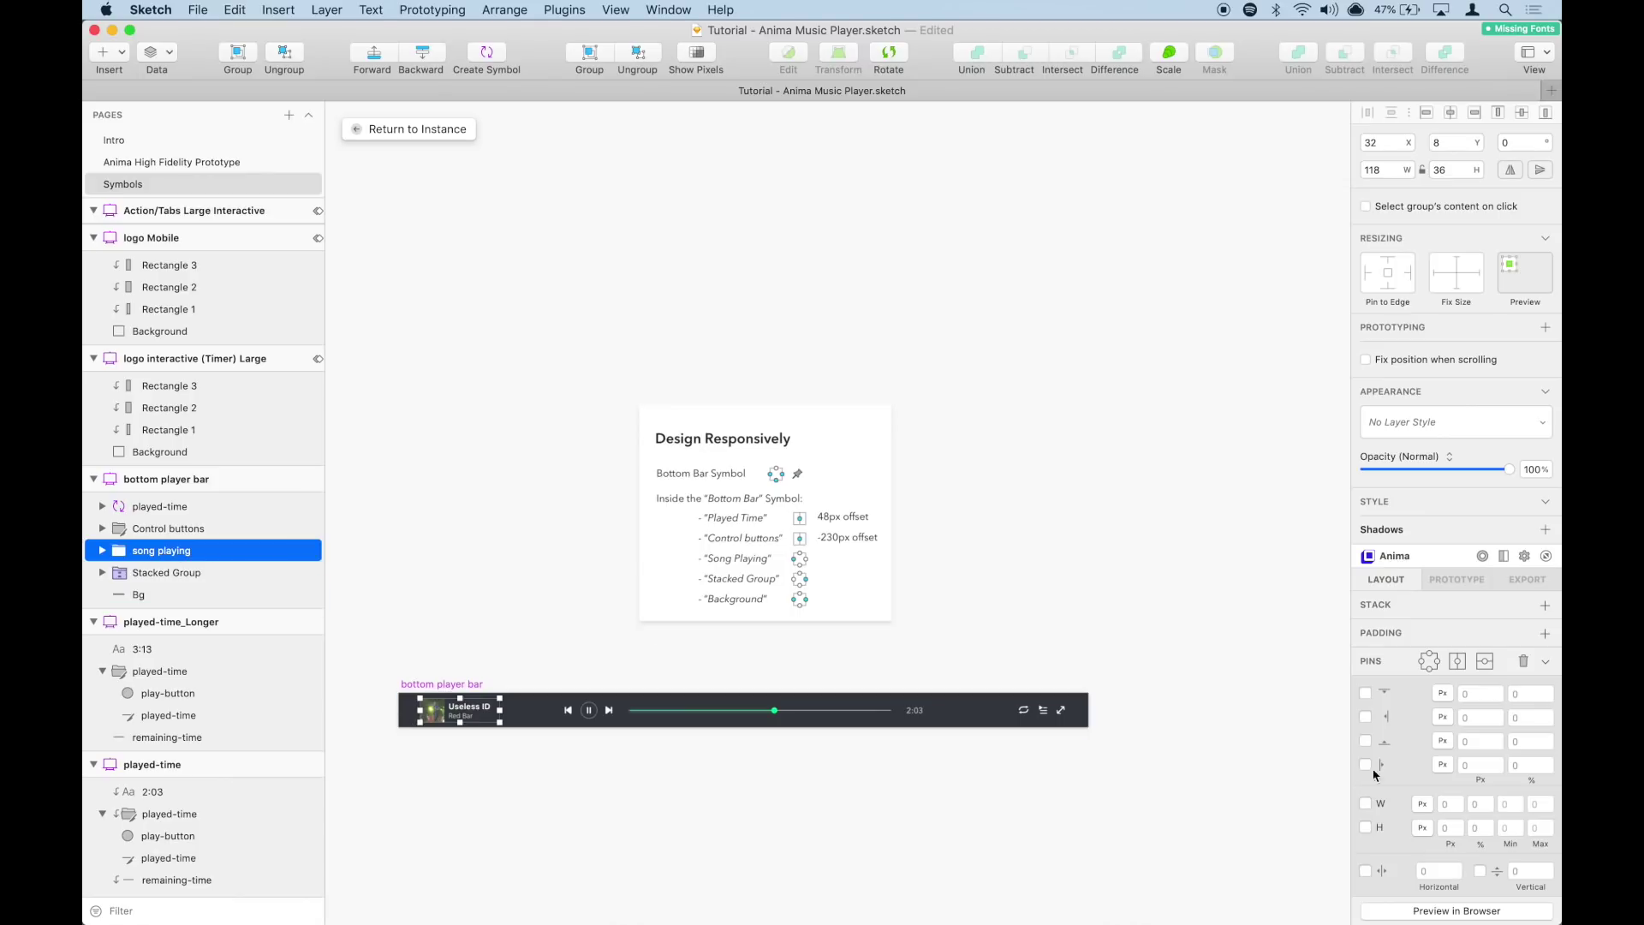
left_click(1426, 663)
Step: Apply automatic edge pins to the Stacked Group in the bottom player bar symbol and return to the Home artboard instance
left_click(151, 574)
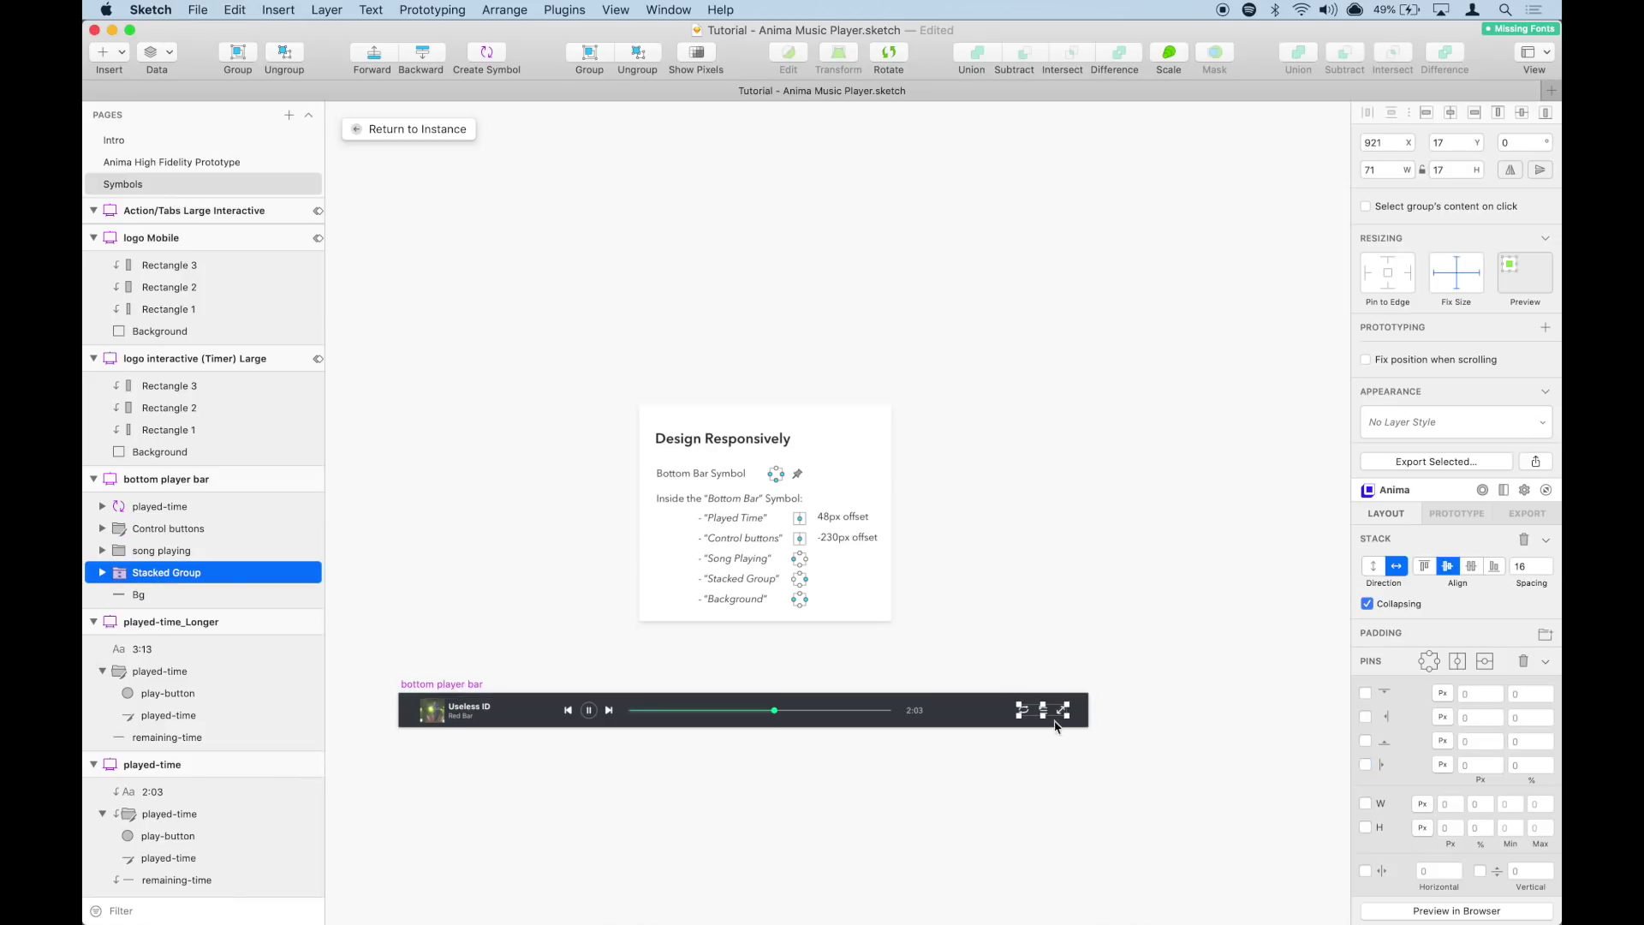
left_click(1438, 664)
left_click(415, 131)
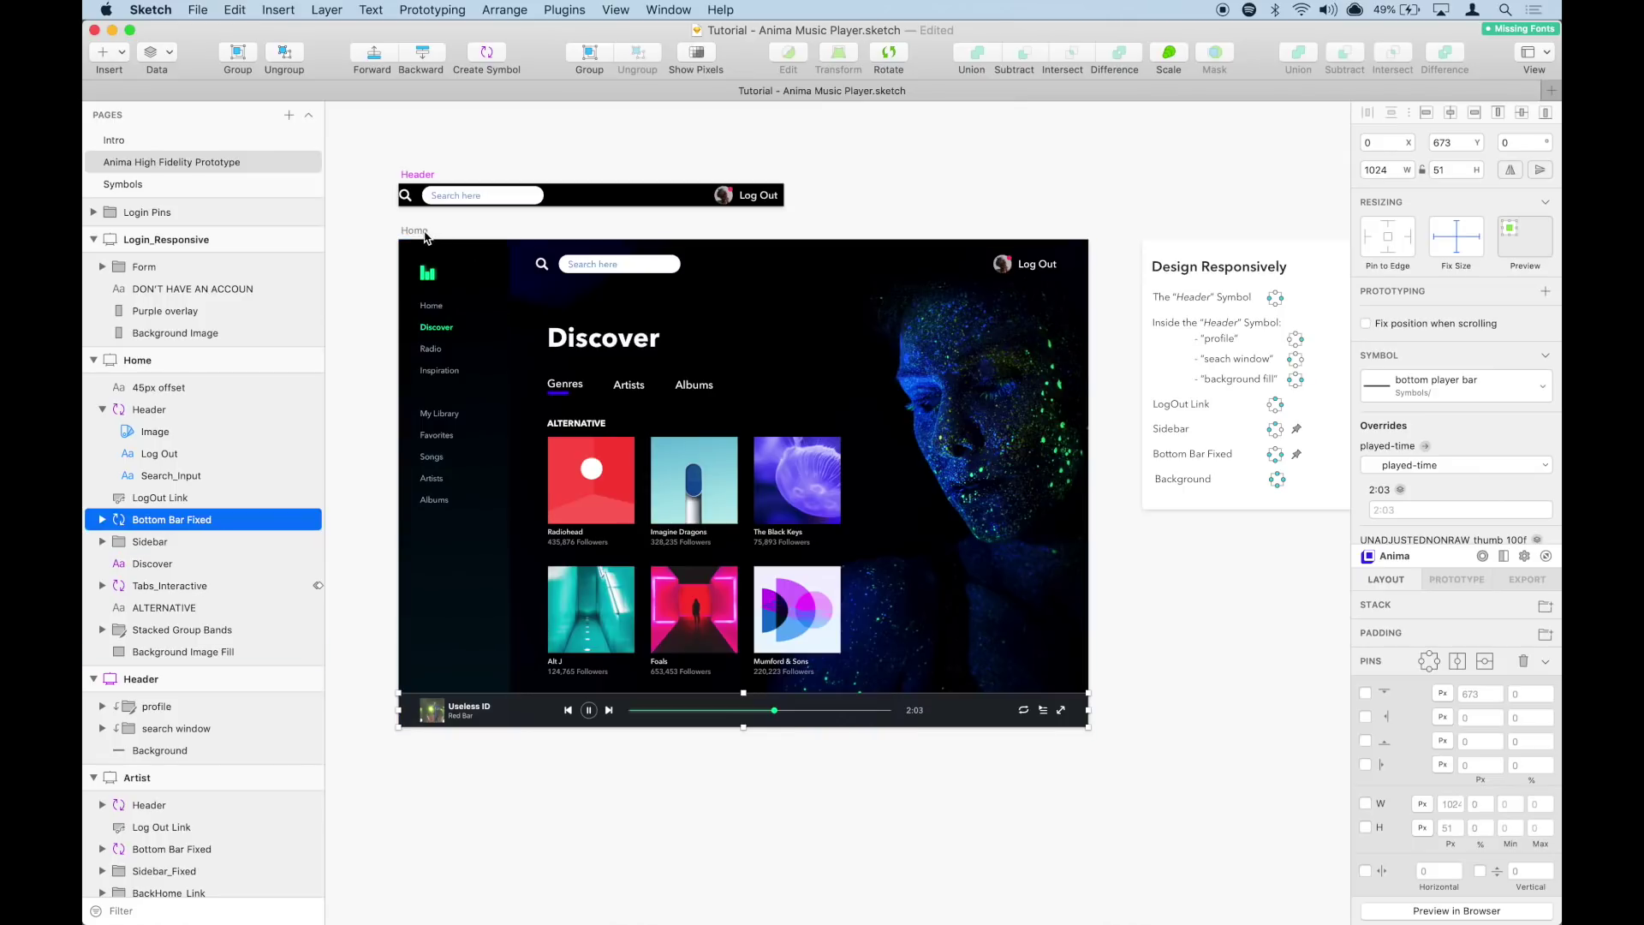
Step: Pin the Bottom Bar Fixed symbol on the Home artboard to the left, right and bottom edges at 0 px
scroll(1239, 621, "right", 1)
left_click(1438, 660)
left_click(1424, 663)
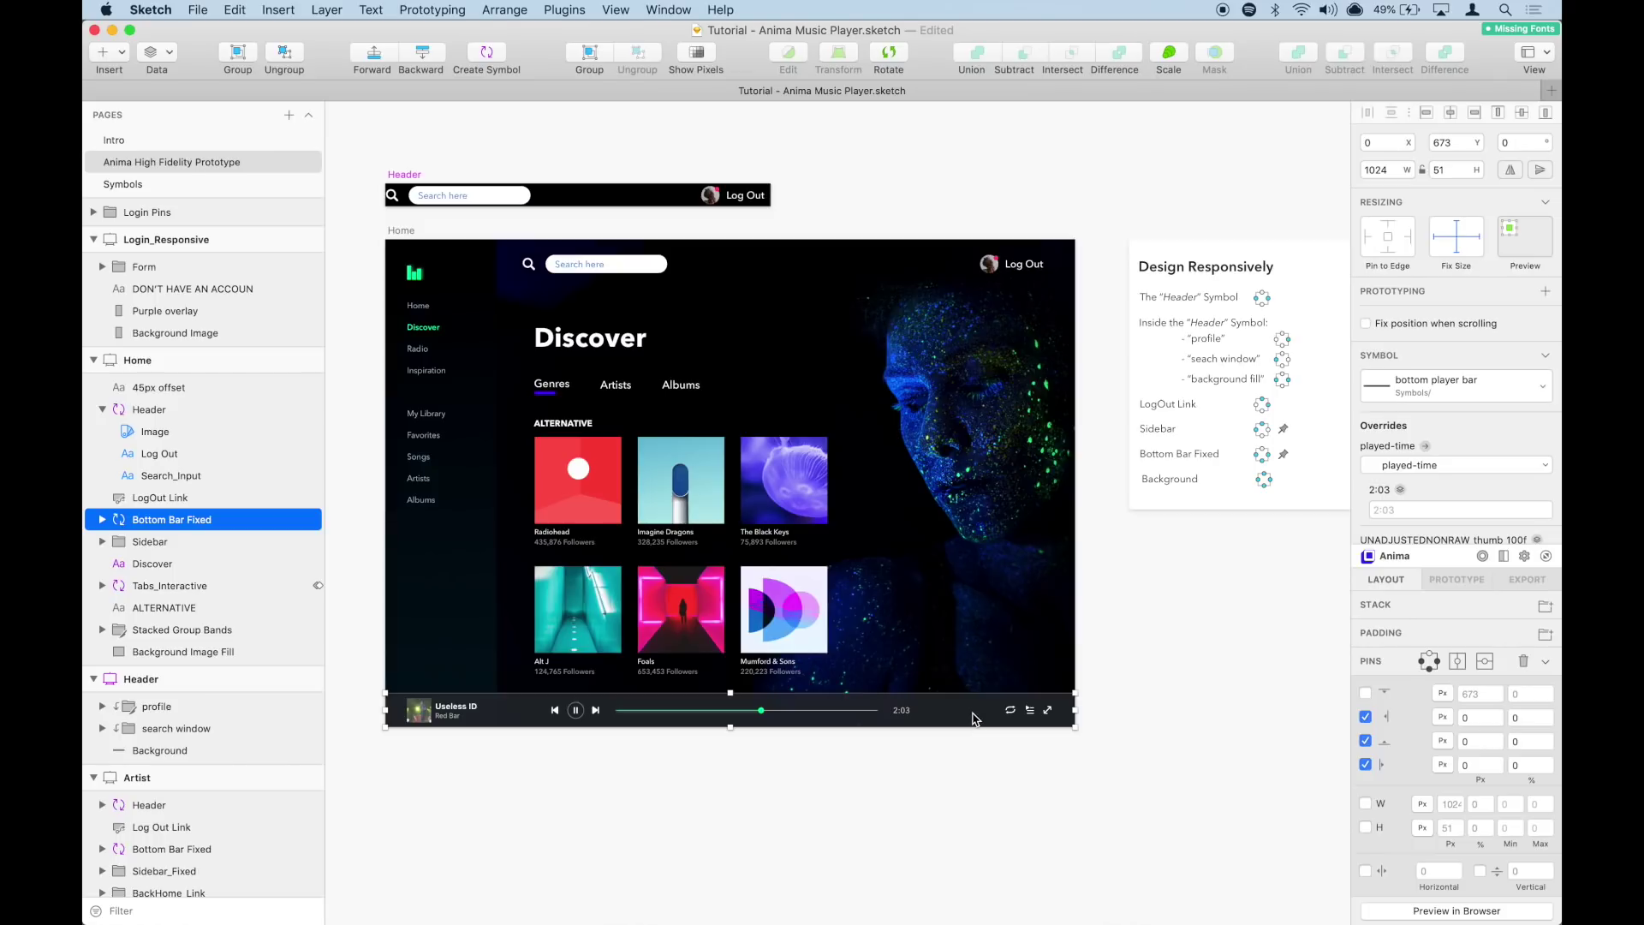
scroll(974, 720, "down", 2)
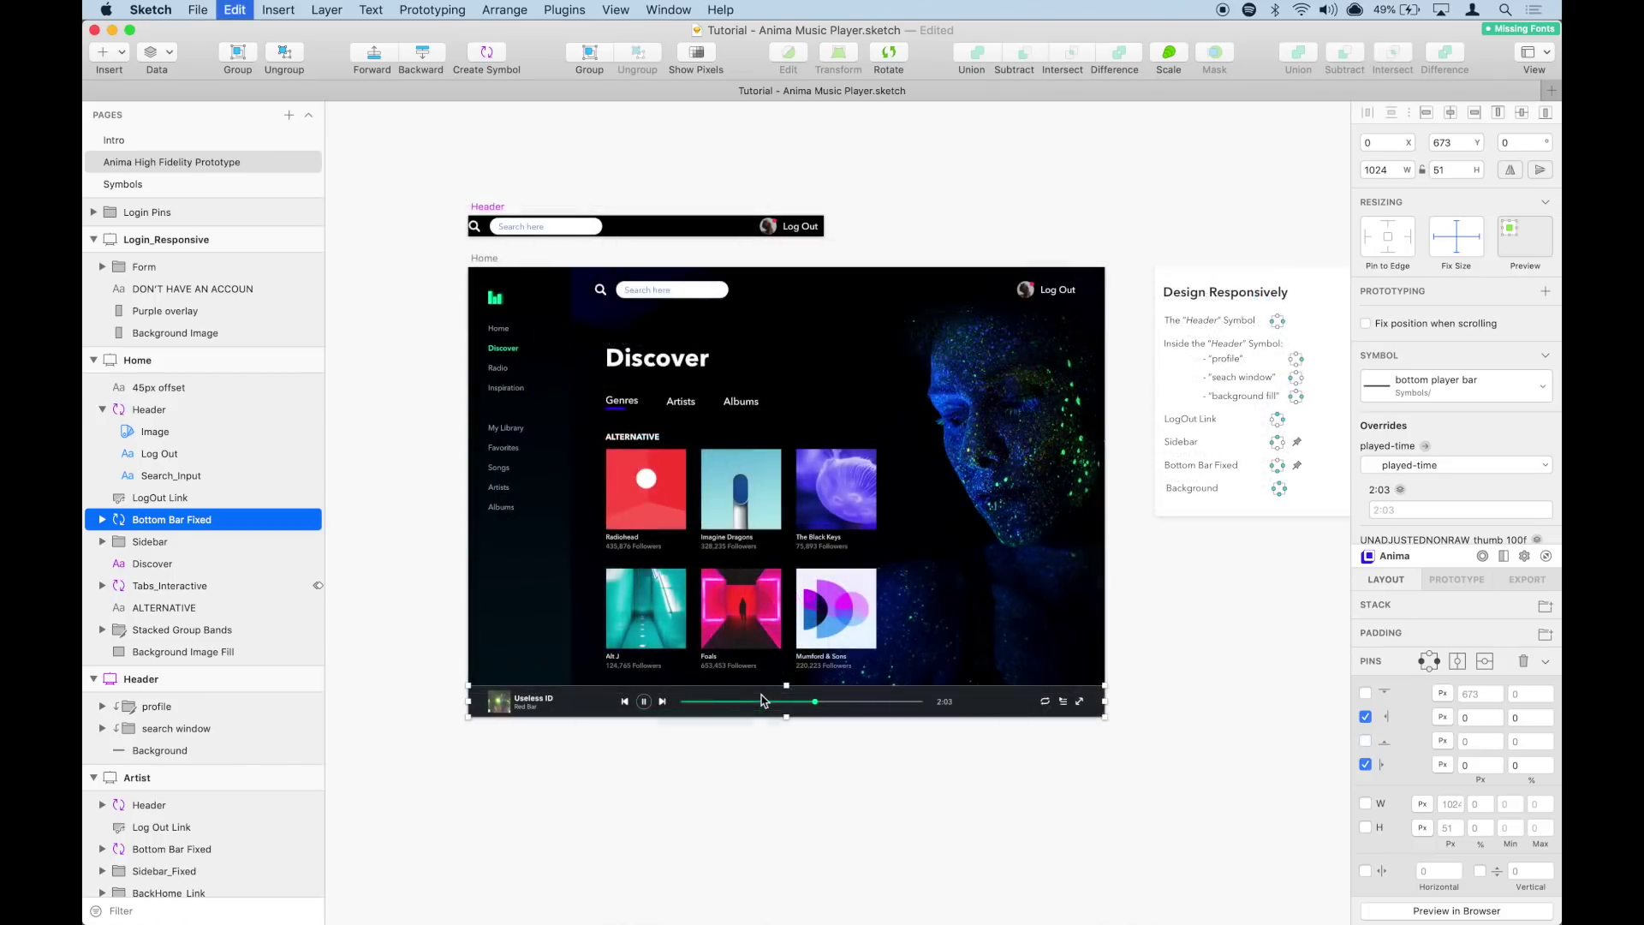
Step: Pin Background Image Fill on the Home artboard to all four edges, with a 165 px left offset and 0 px elsewhere
left_click(1004, 469, "shift")
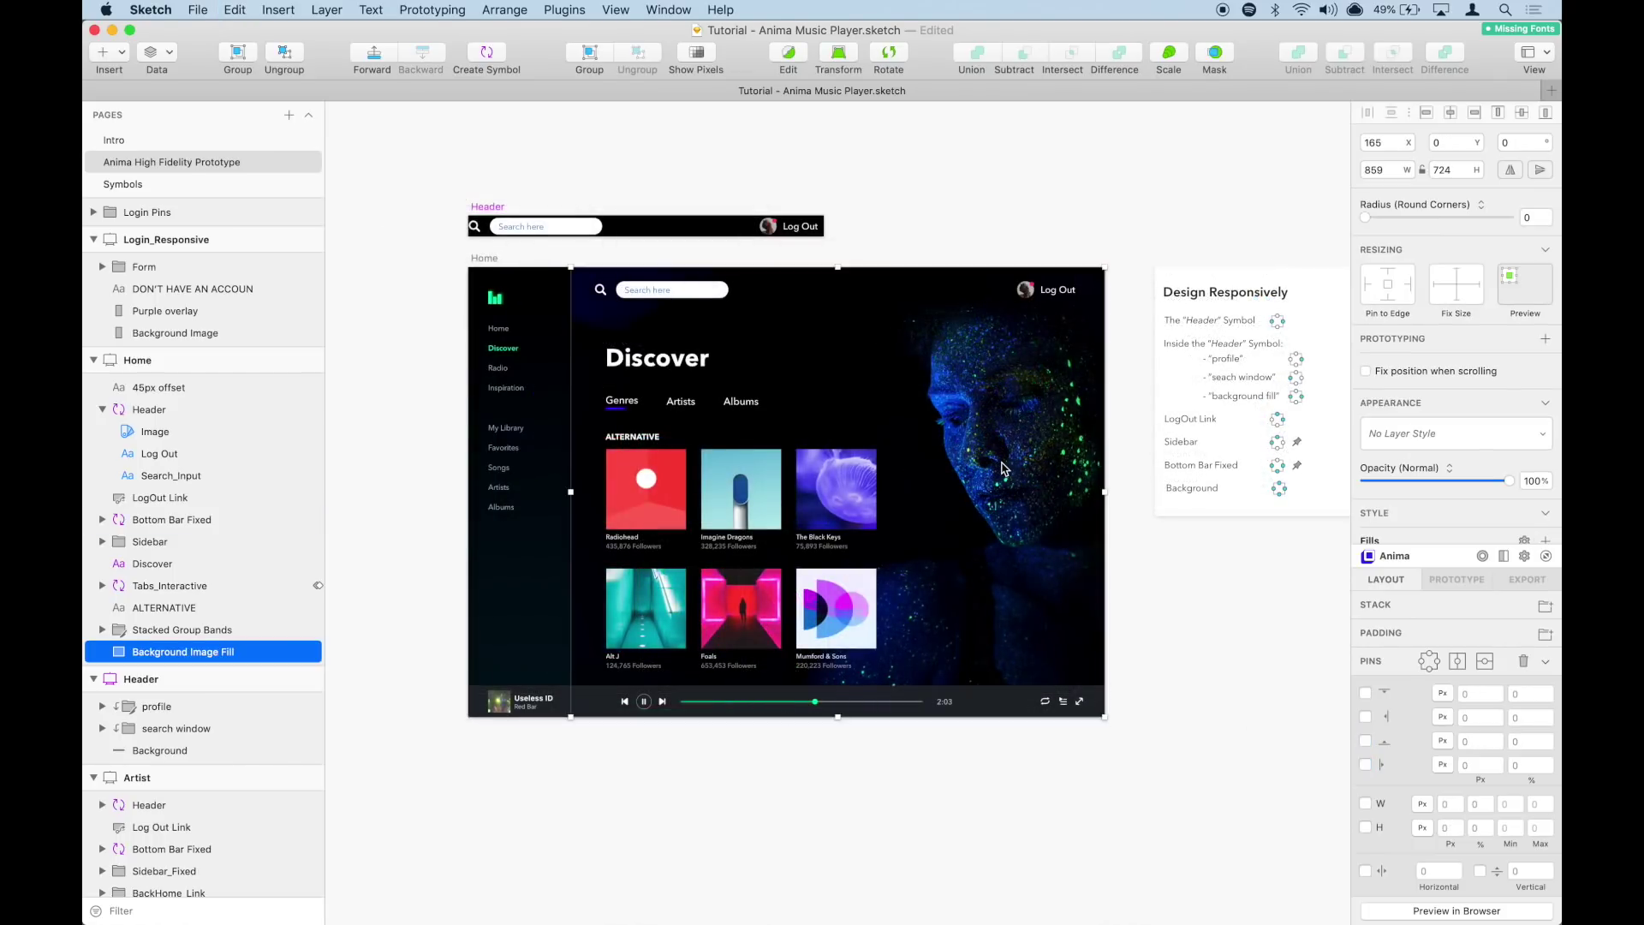
left_click(1428, 654)
left_click(1438, 660)
left_click(1429, 668)
left_click(1422, 661)
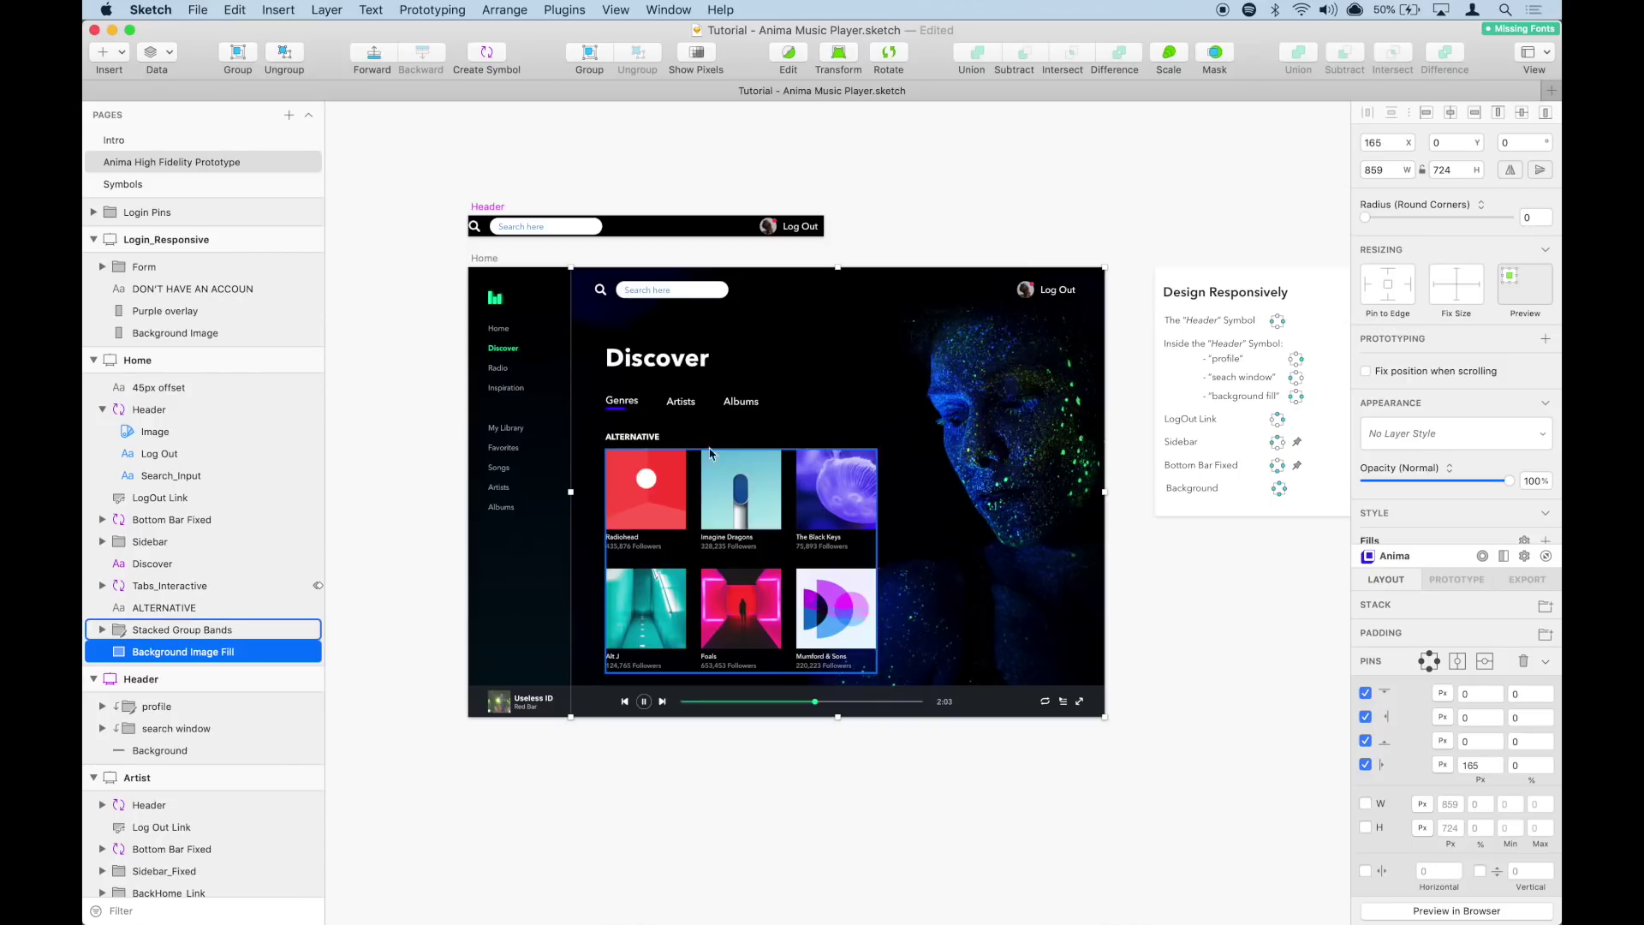
Step: Try enlarging the Home artboard from its lower-right corner to test how the pinned layers respond
left_click(484, 258)
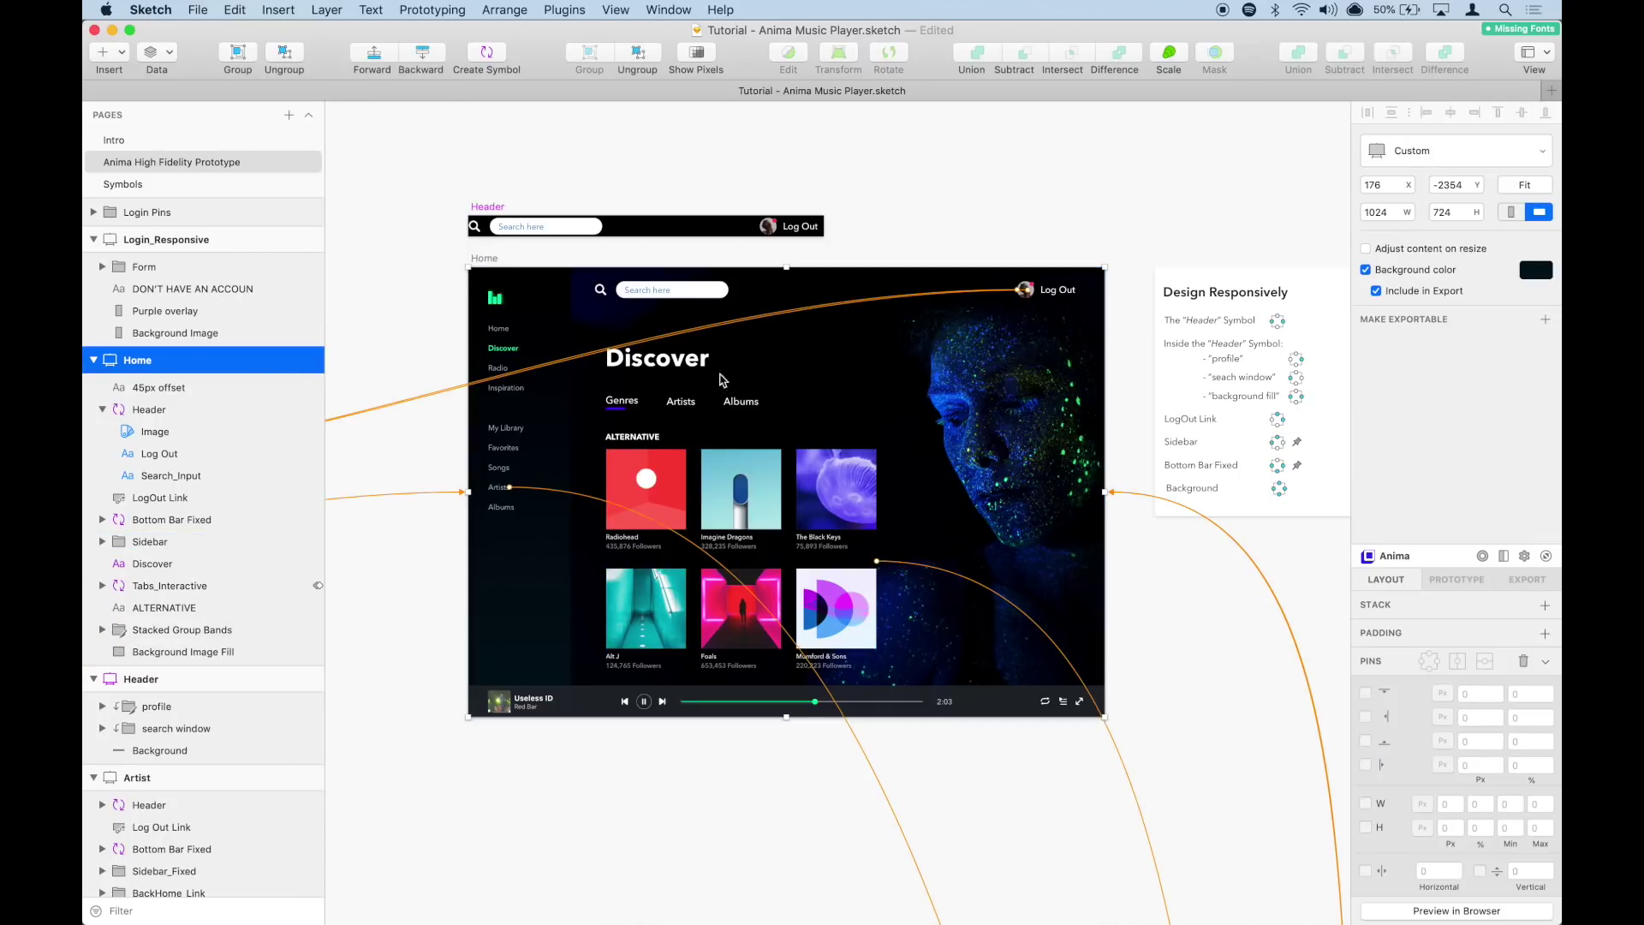
left_click(1103, 715)
left_click_drag(1103, 716, 1257, 758)
left_click(999, 212)
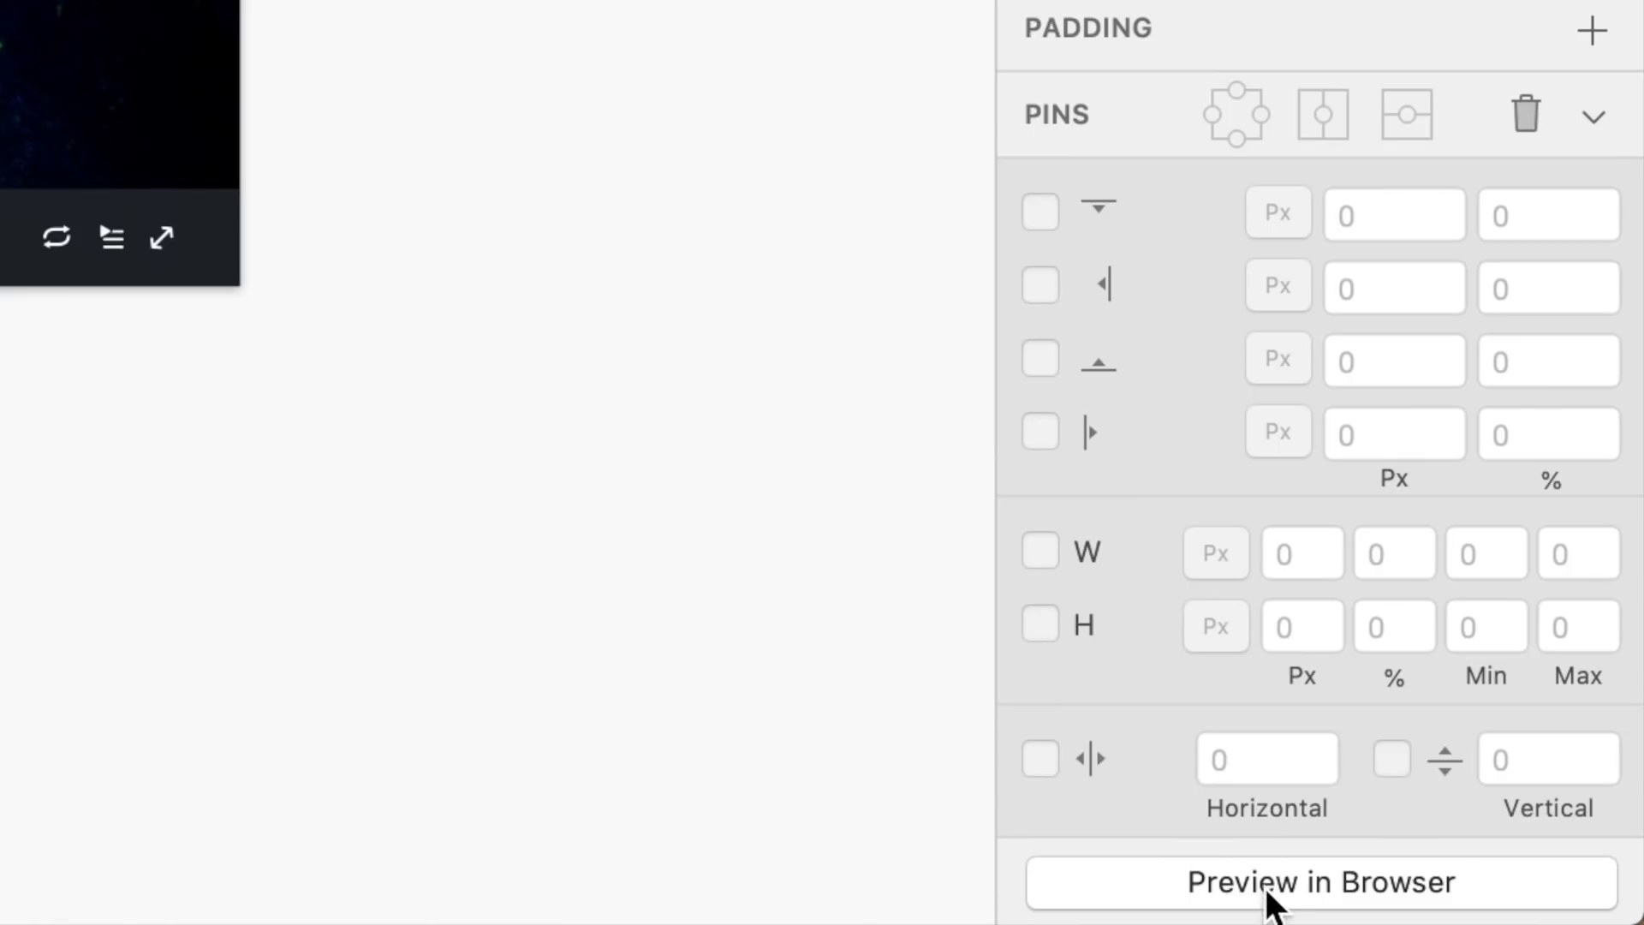
Step: Preview the Home prototype in the browser and check how the page fills the window
left_click(1439, 911)
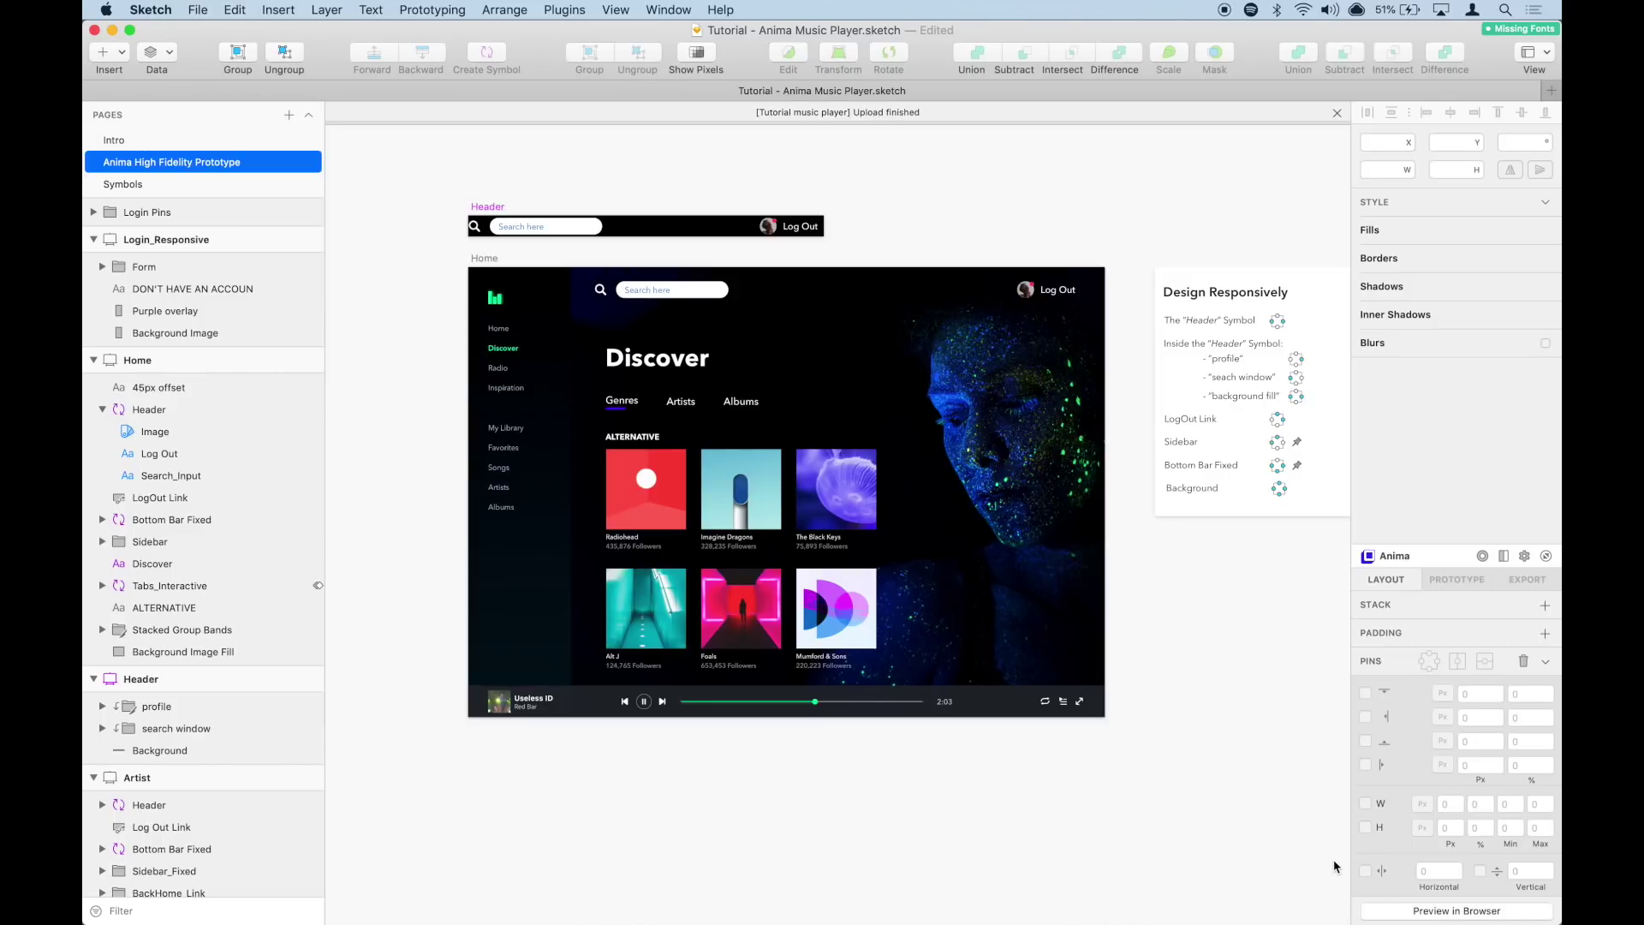
left_click(950, 325)
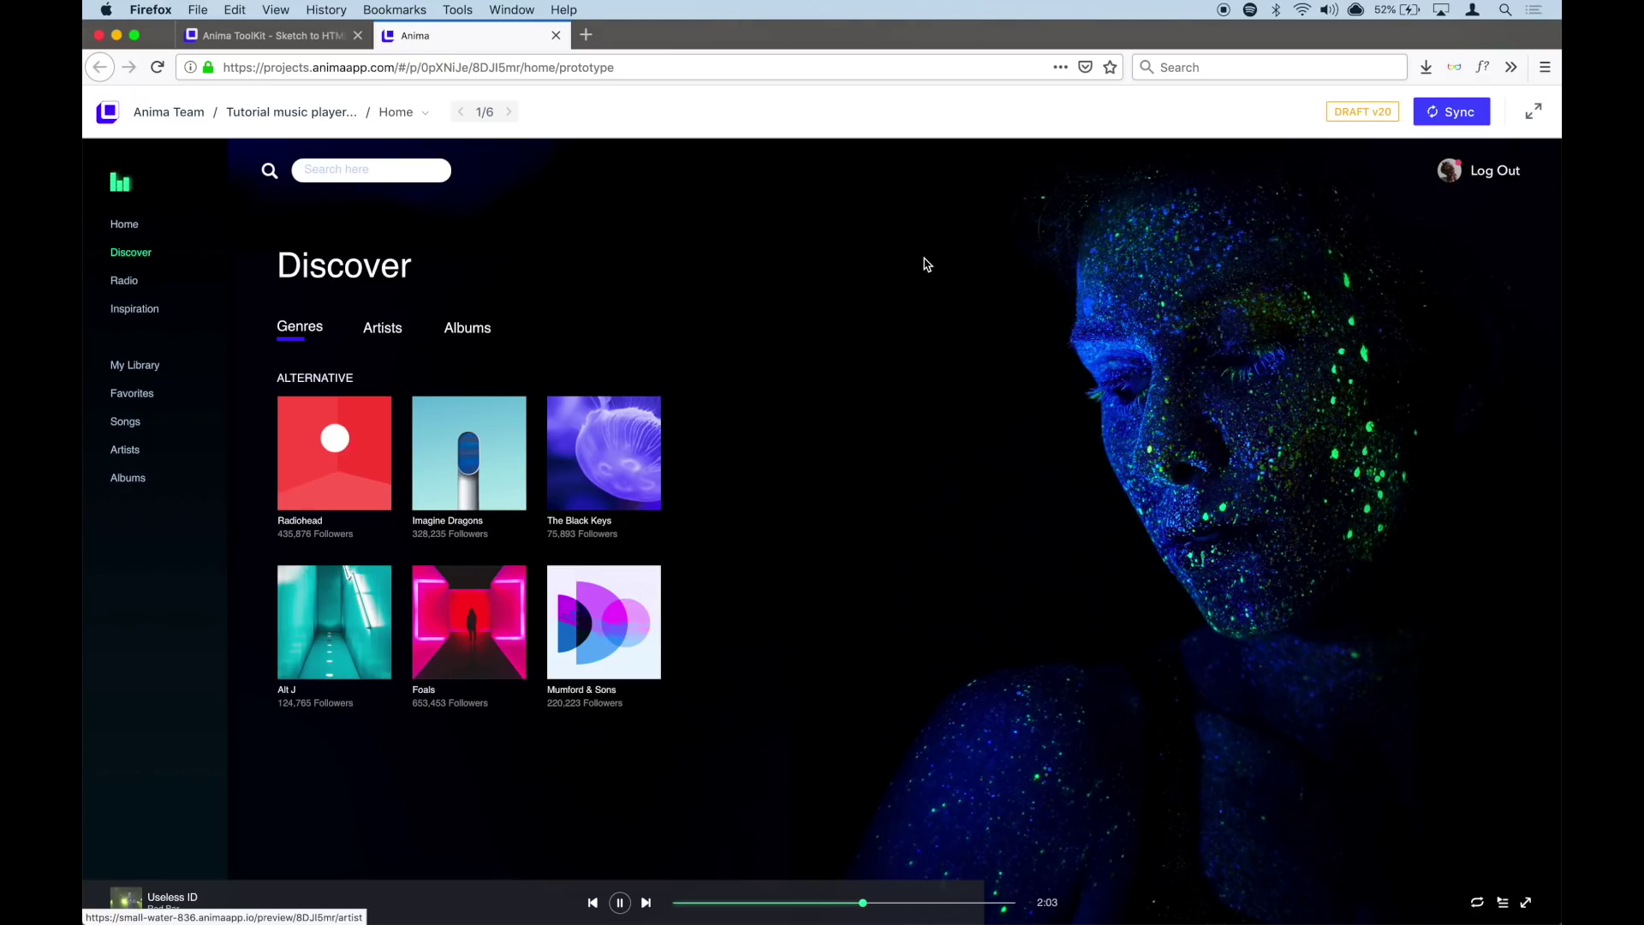
mouse_move(84, 221)
left_mouse_down()
mouse_move(330, 217)
mouse_move(83, 220)
left_mouse_up()
Step: Switch back to Sketch, apply automatic edge pins to the Bg layer in the bottom player bar symbol and return to its instance
key("ctrl+Up")
left_click(974, 344)
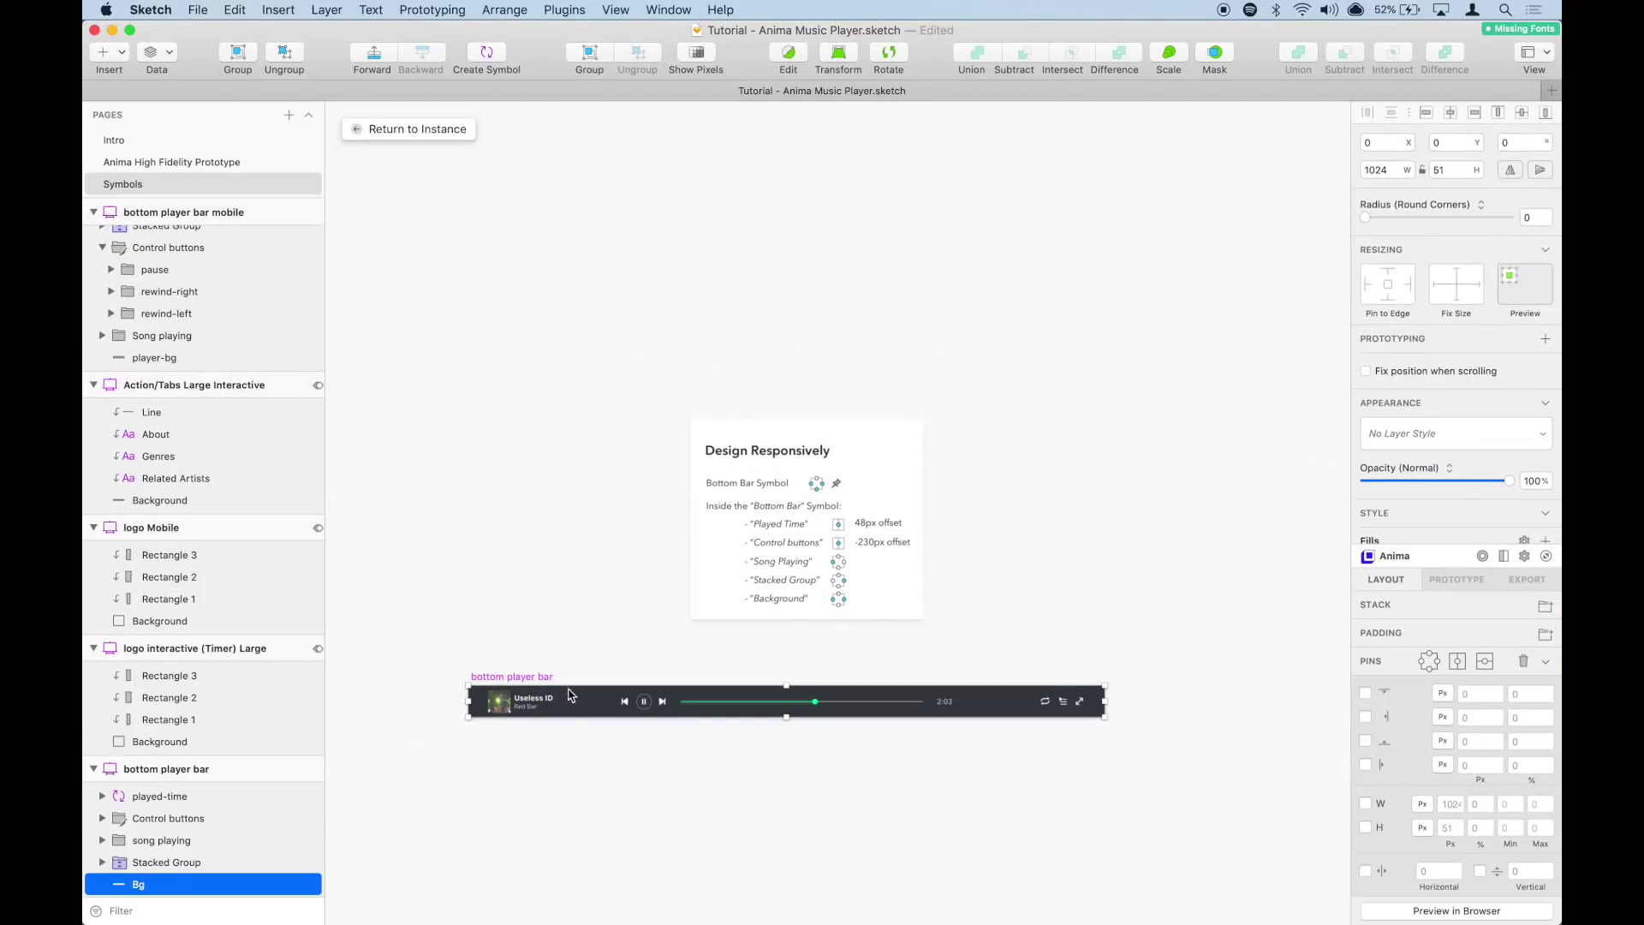
left_click(1438, 662)
left_click(418, 131)
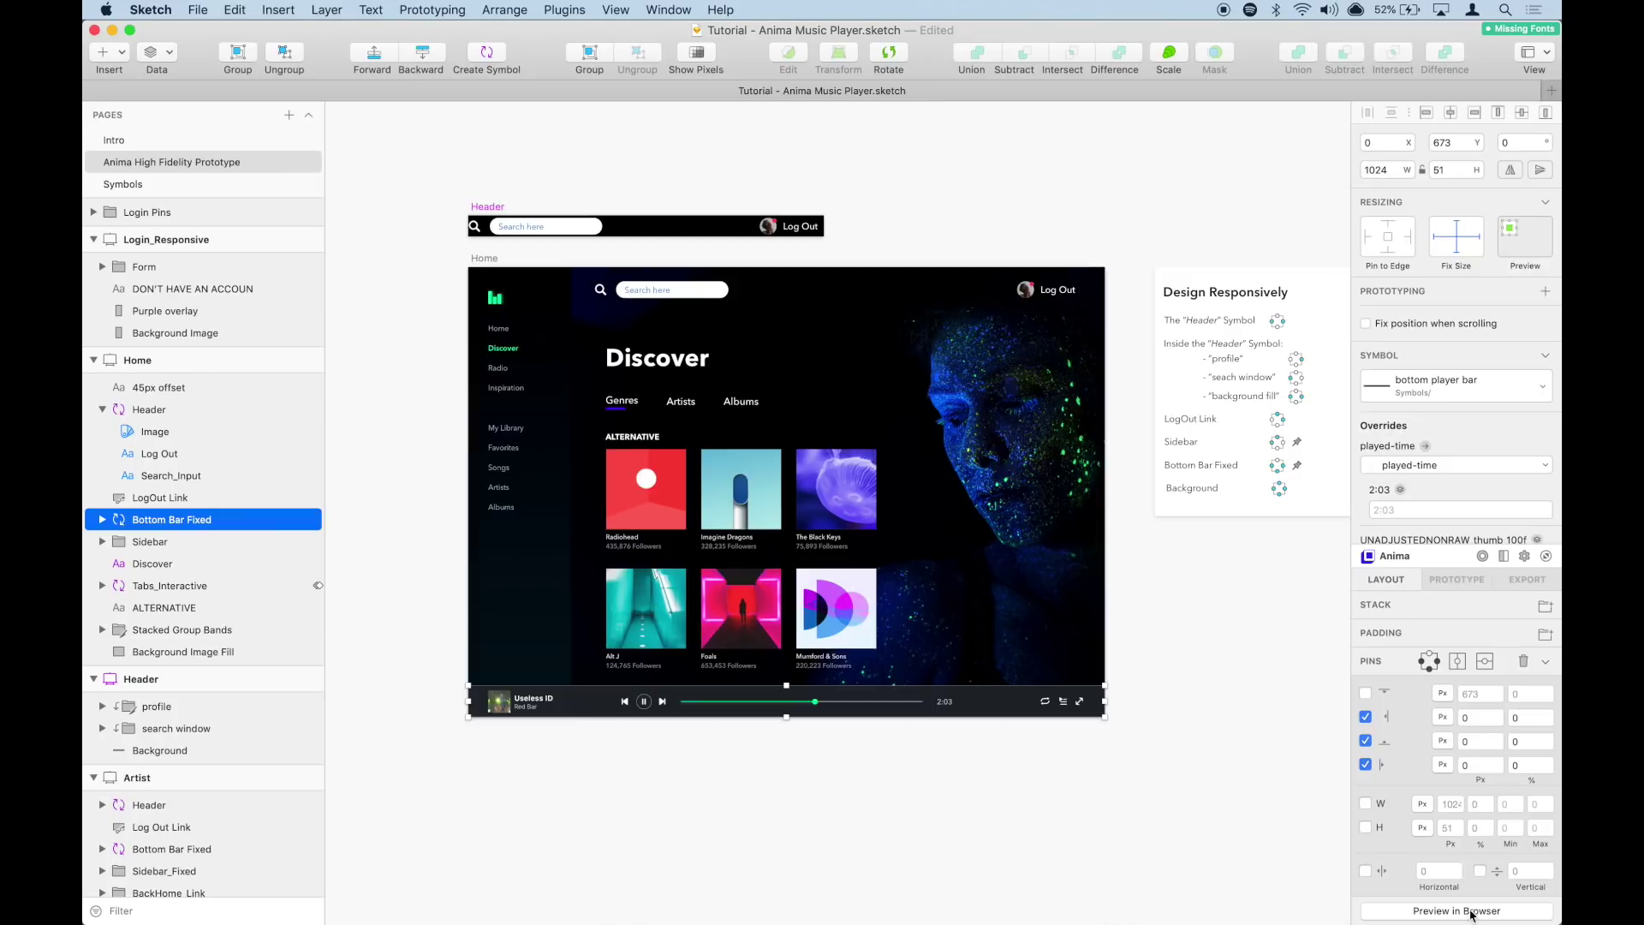
Step: Preview the updated Home prototype in the browser, then narrow and widen the window to check the responsive layout
left_click(1468, 912)
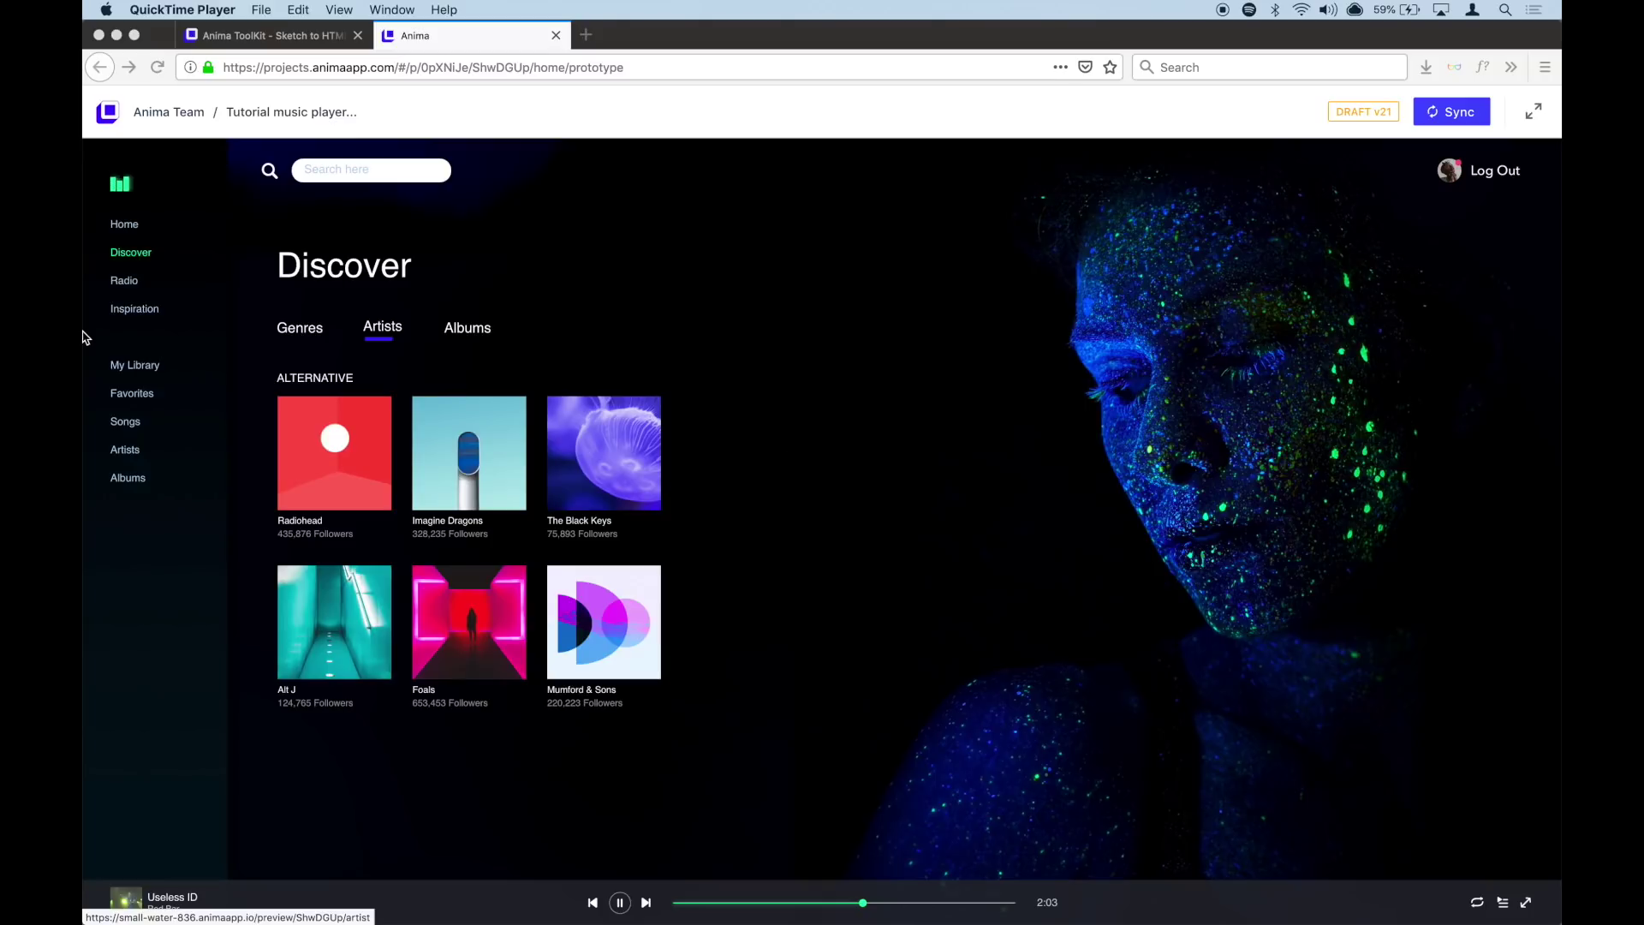
left_click_drag(84, 336, 429, 301)
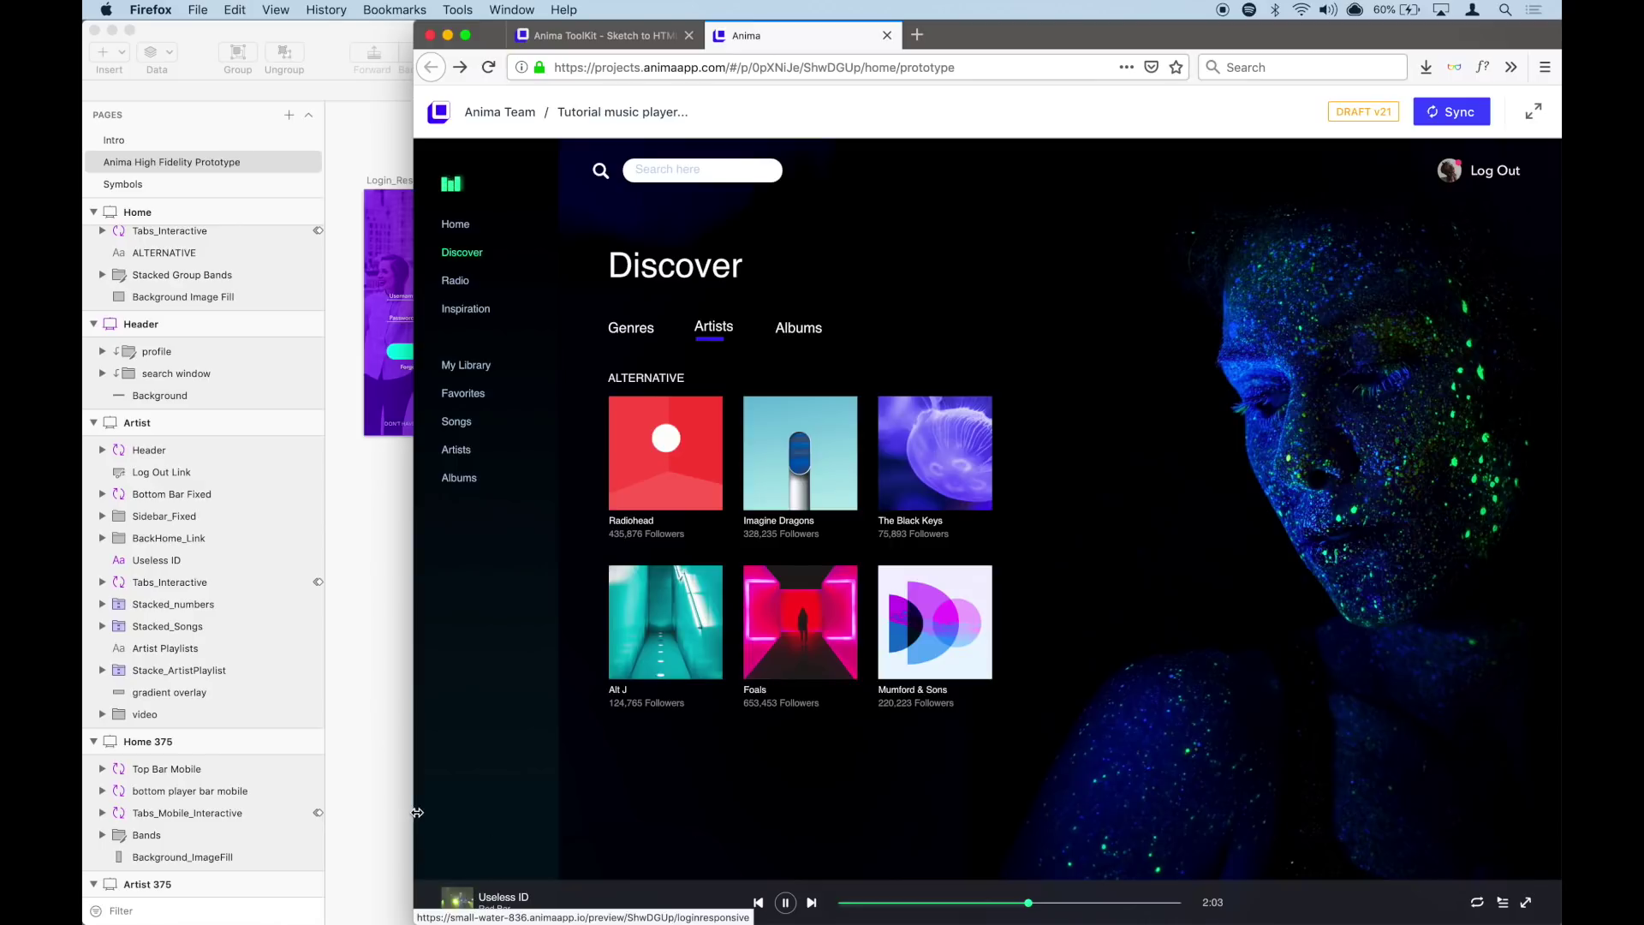
left_click_drag(416, 811, 505, 809)
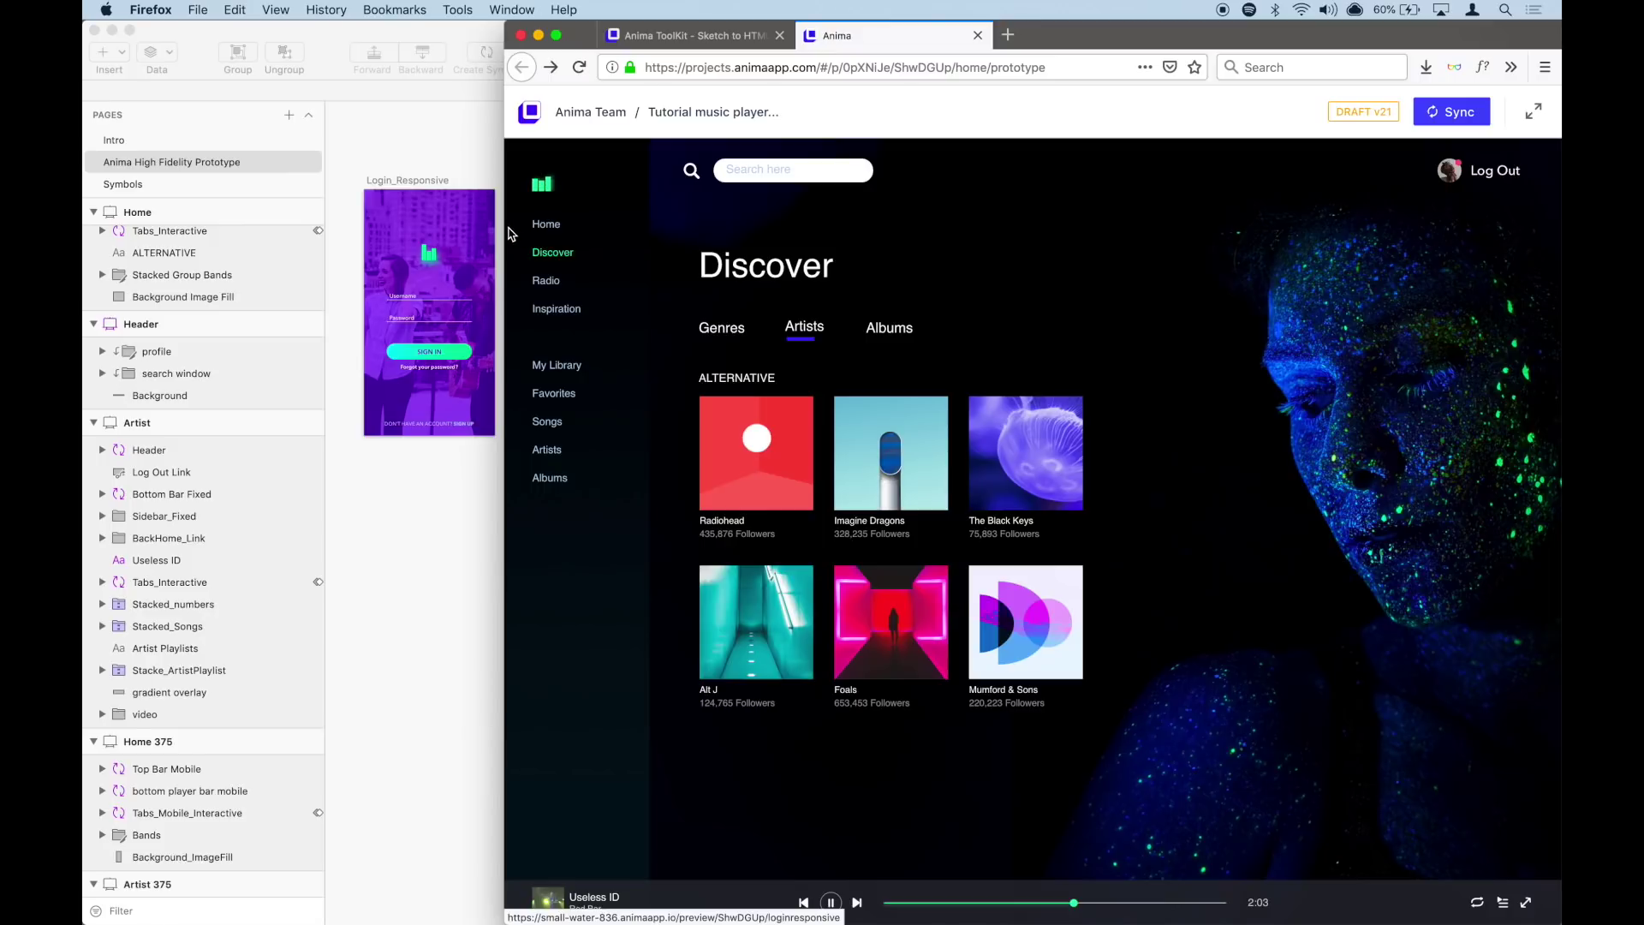
mouse_move(510, 233)
left_mouse_down()
mouse_move(562, 227)
mouse_move(86, 223)
left_mouse_up()
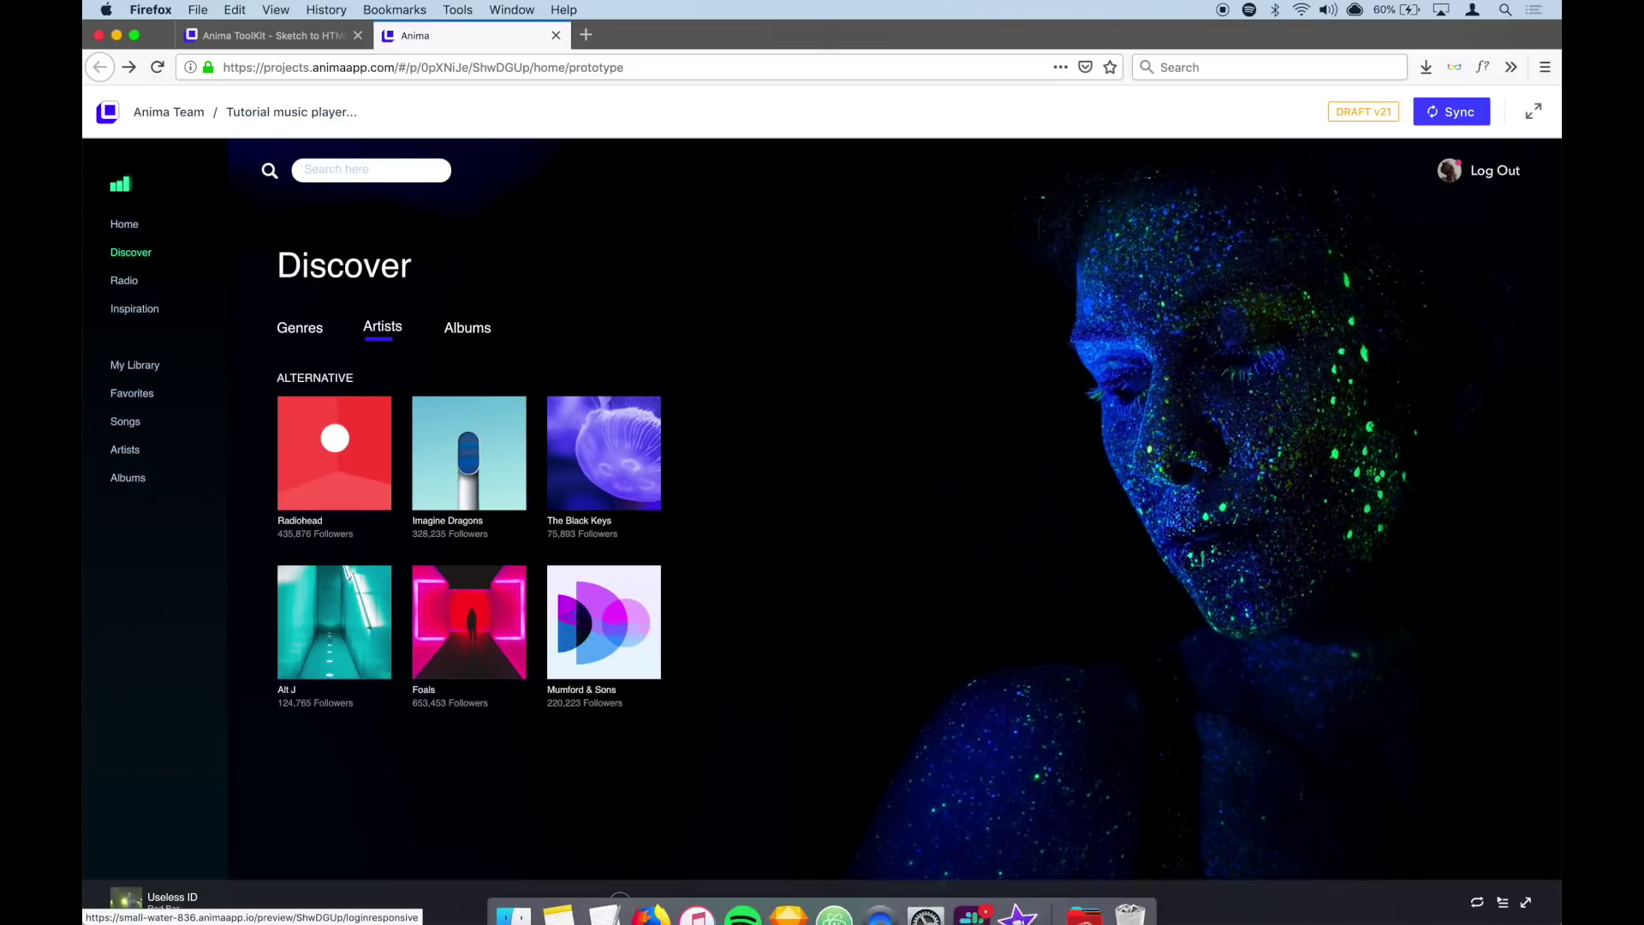
Step: Shrink the browser window from its corner and scroll the Home page to check the fixed sidebar and player bar
mouse_move(86, 922)
left_mouse_down()
mouse_move(126, 796)
mouse_move(248, 613)
mouse_move(771, 503)
mouse_move(916, 531)
mouse_move(611, 696)
mouse_move(619, 672)
left_mouse_up()
scroll(1184, 377, "down", 1)
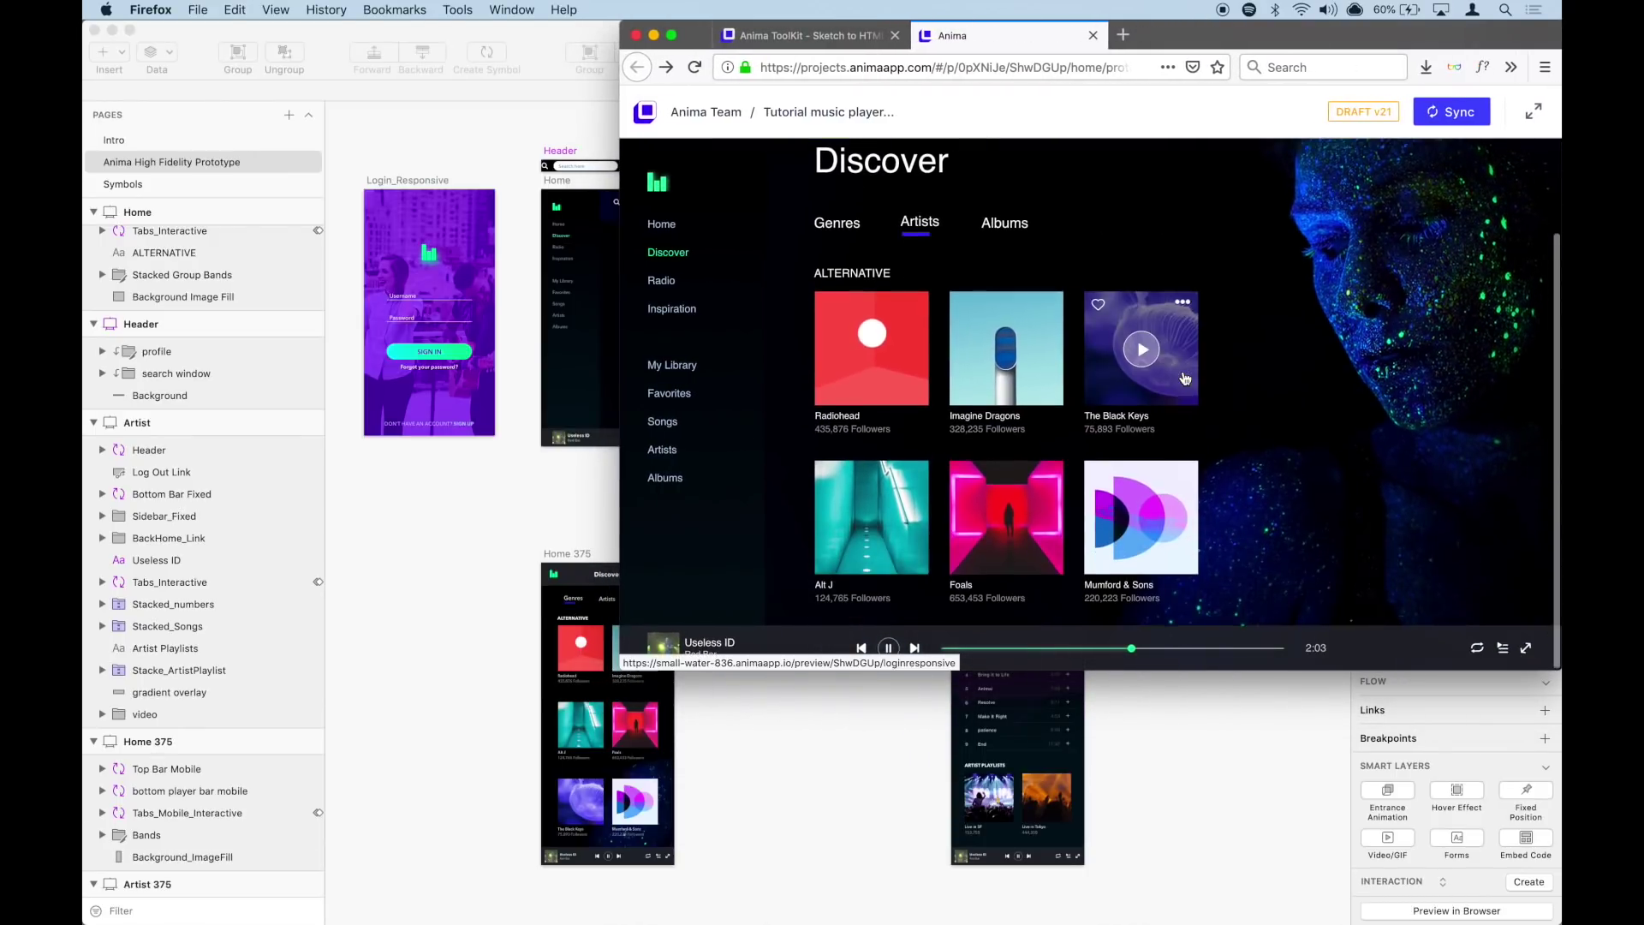
scroll(1184, 377, "up", 3)
scroll(1223, 446, "down", 2)
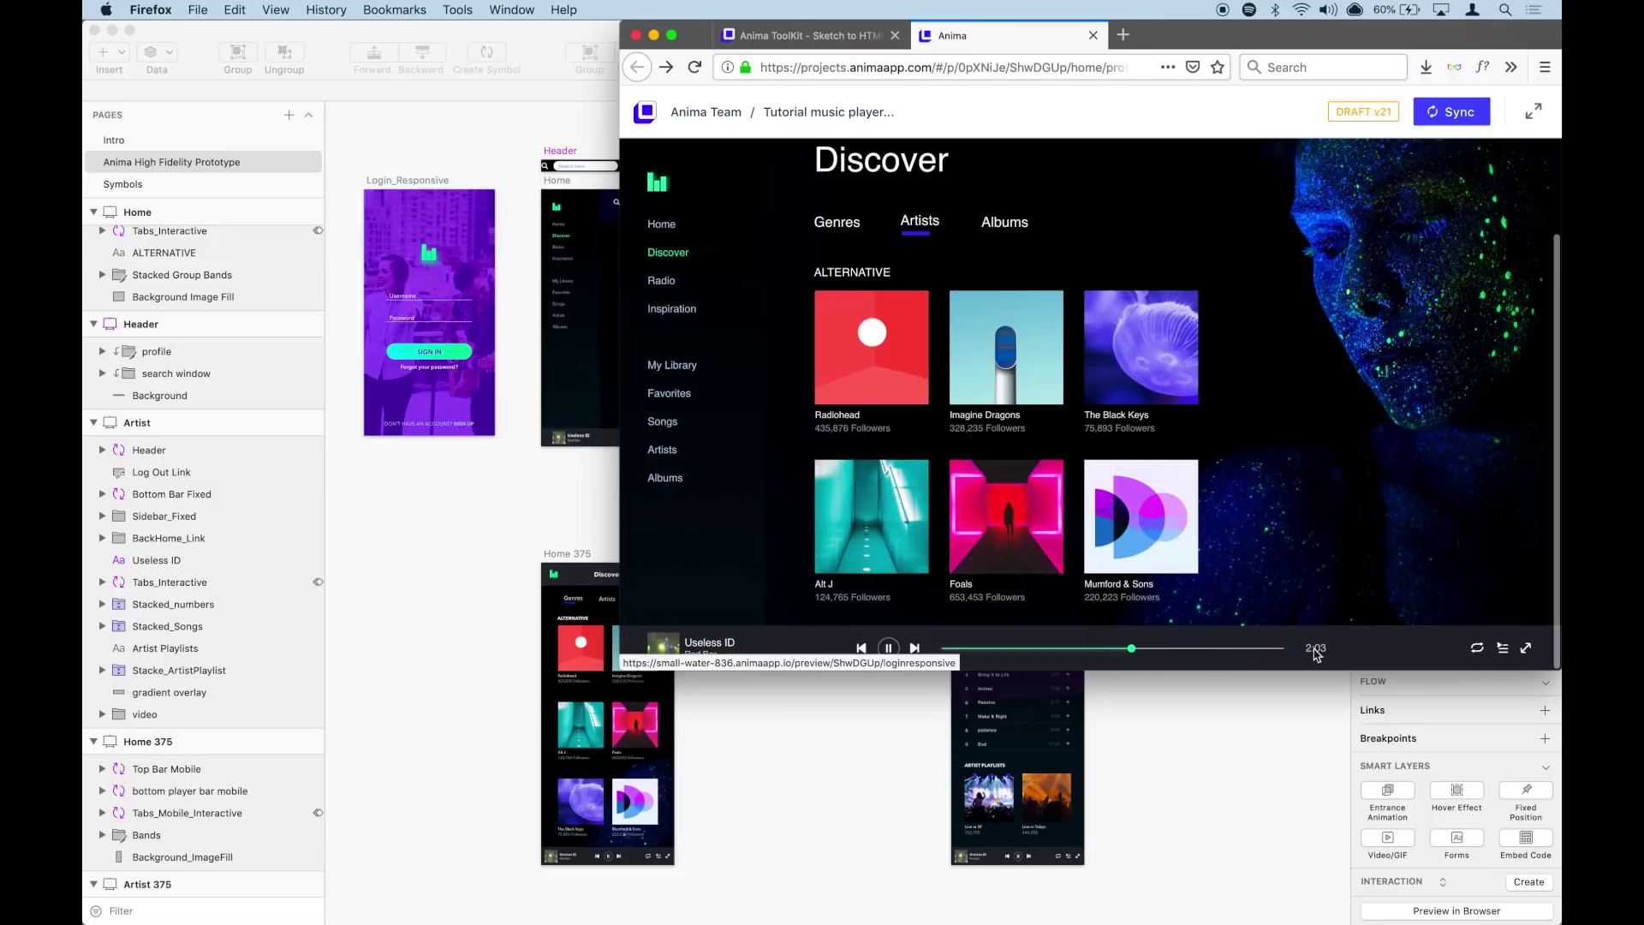
scroll(1366, 417, "up", 2)
scroll(1365, 418, "down", 2)
scroll(1366, 418, "up", 2)
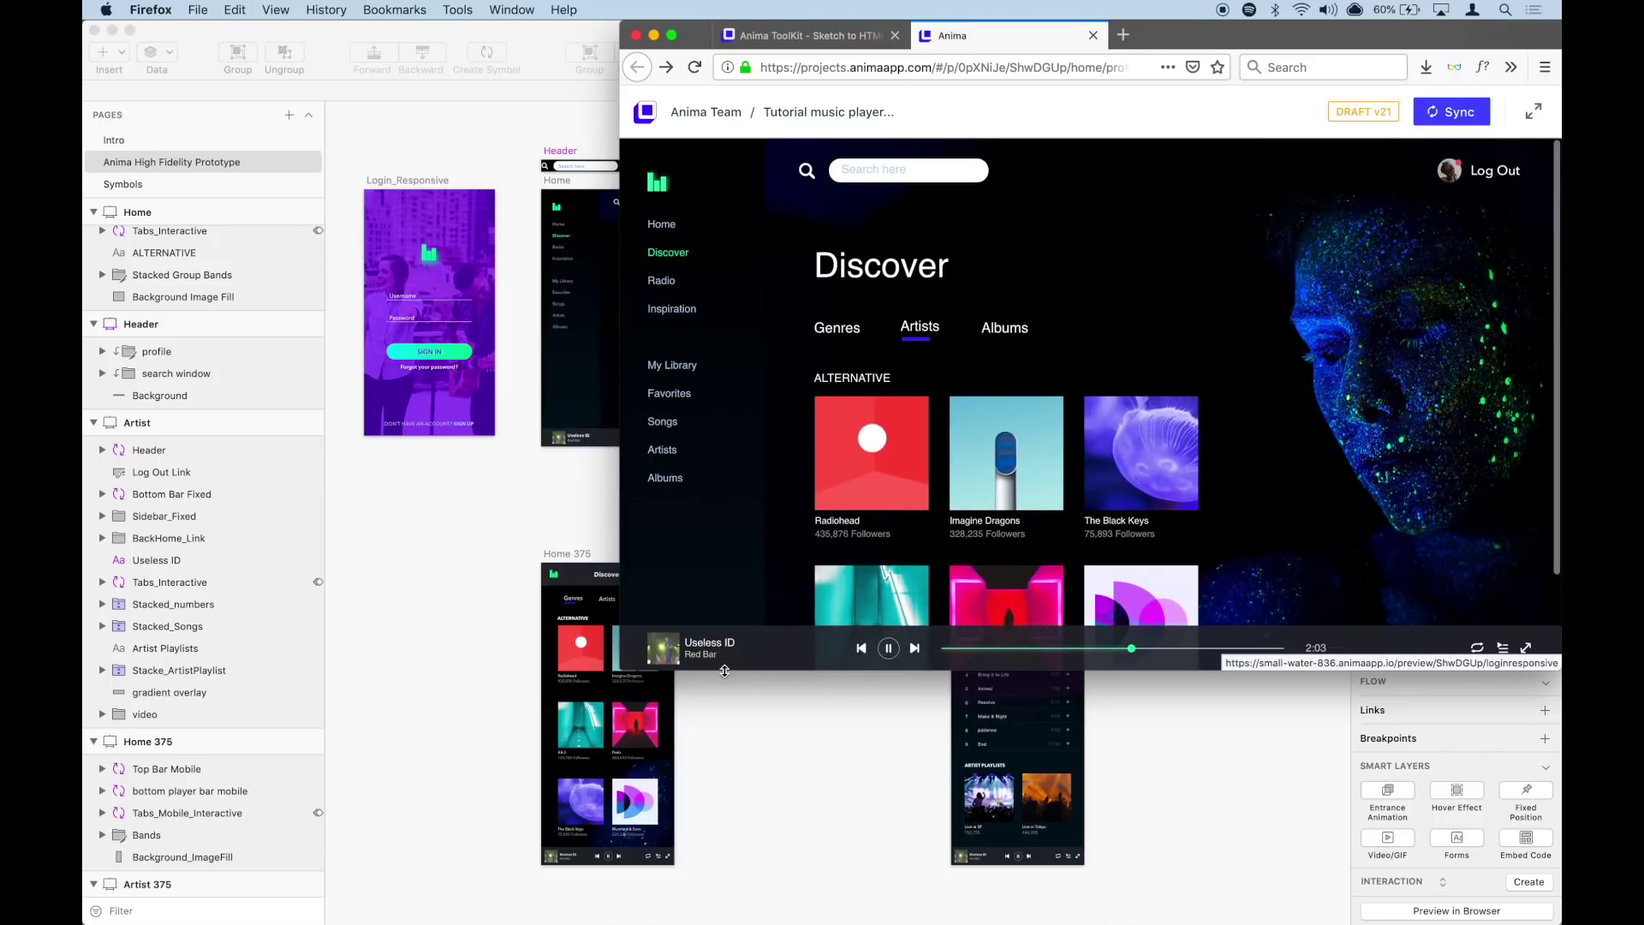
Step: Reduce the browser window's height, scroll the page to check the fixed elements, and enlarge the window again
mouse_move(771, 670)
left_mouse_down()
mouse_move(771, 470)
mouse_move(796, 425)
left_mouse_up()
scroll(899, 317, "down", 5)
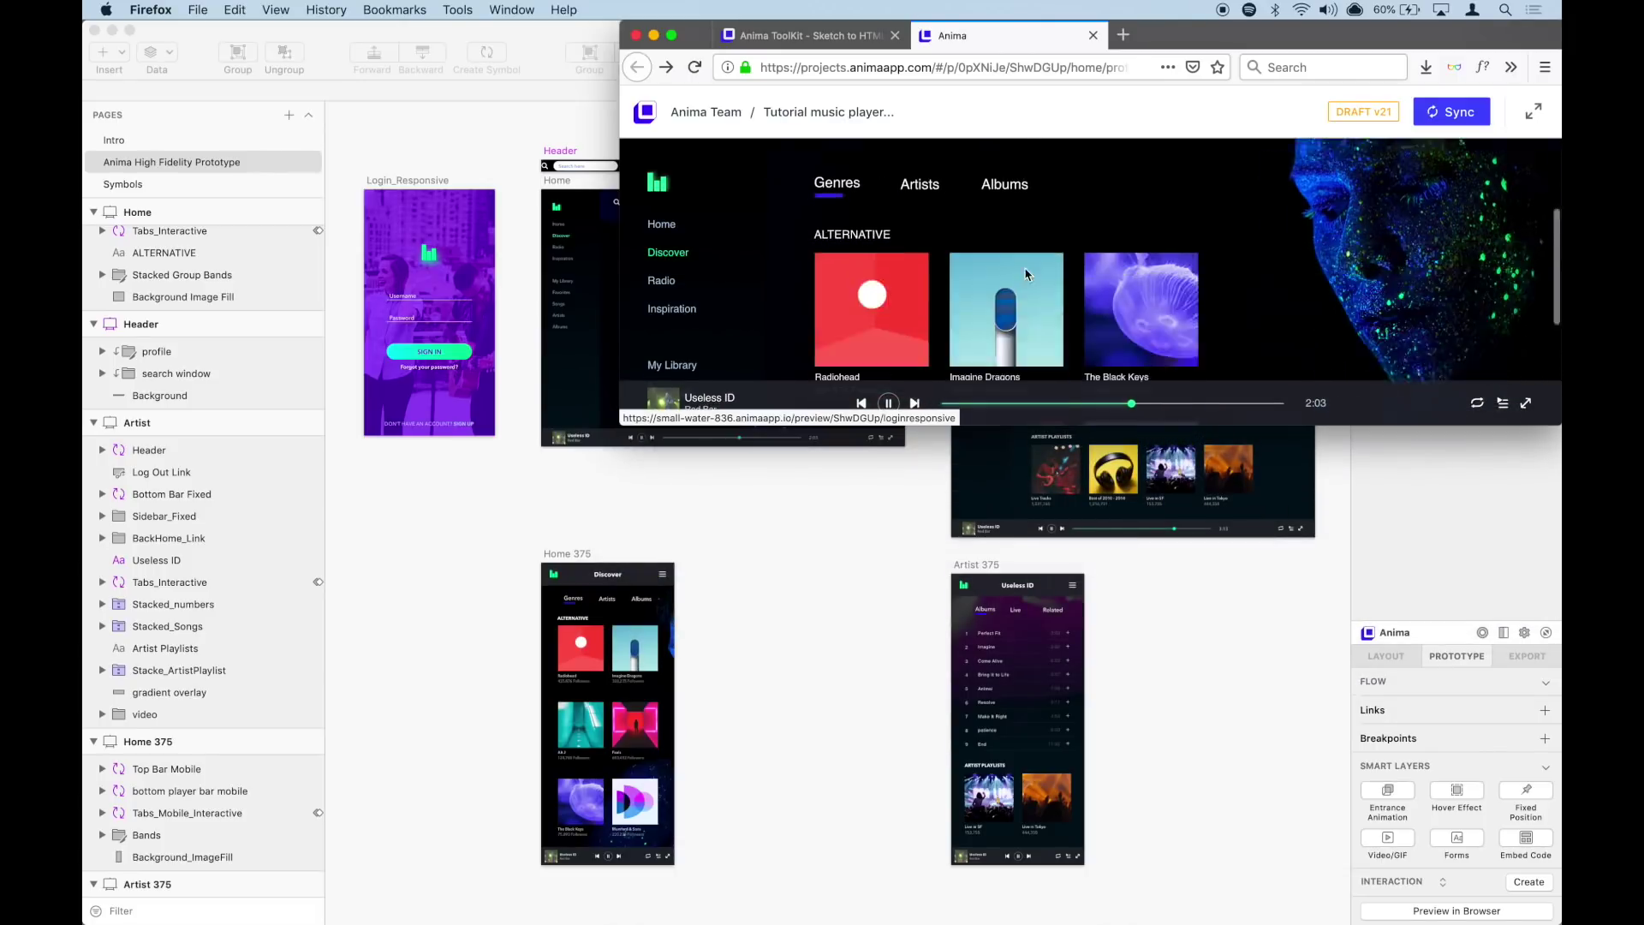
scroll(1026, 274, "down", 2)
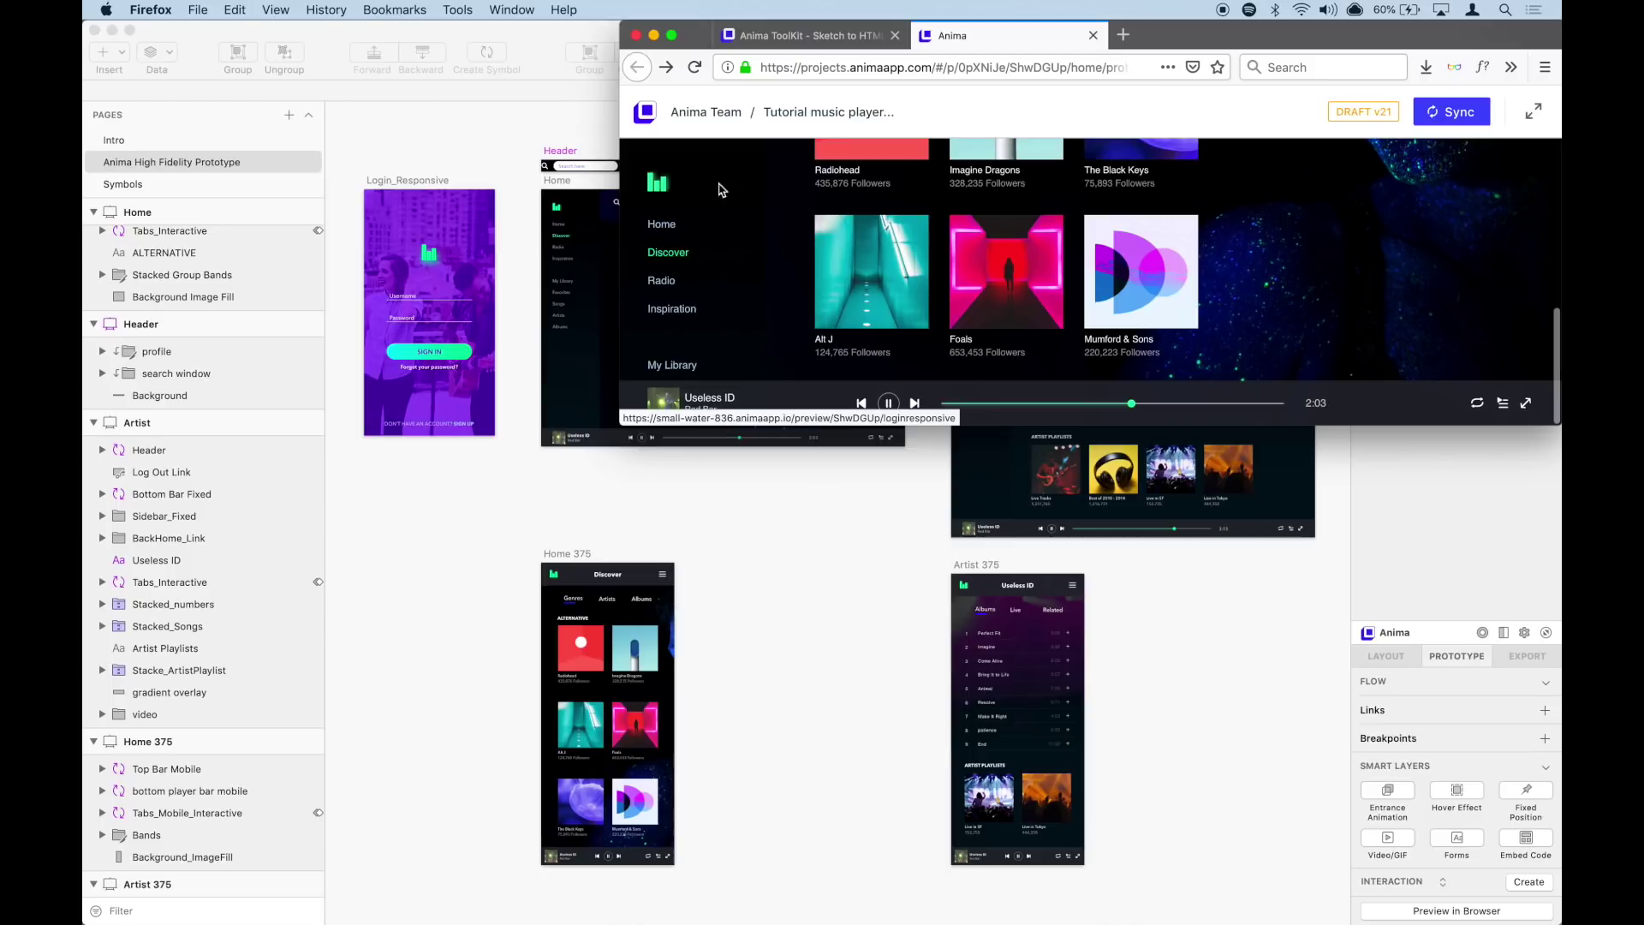
scroll(1228, 227, "up", 7)
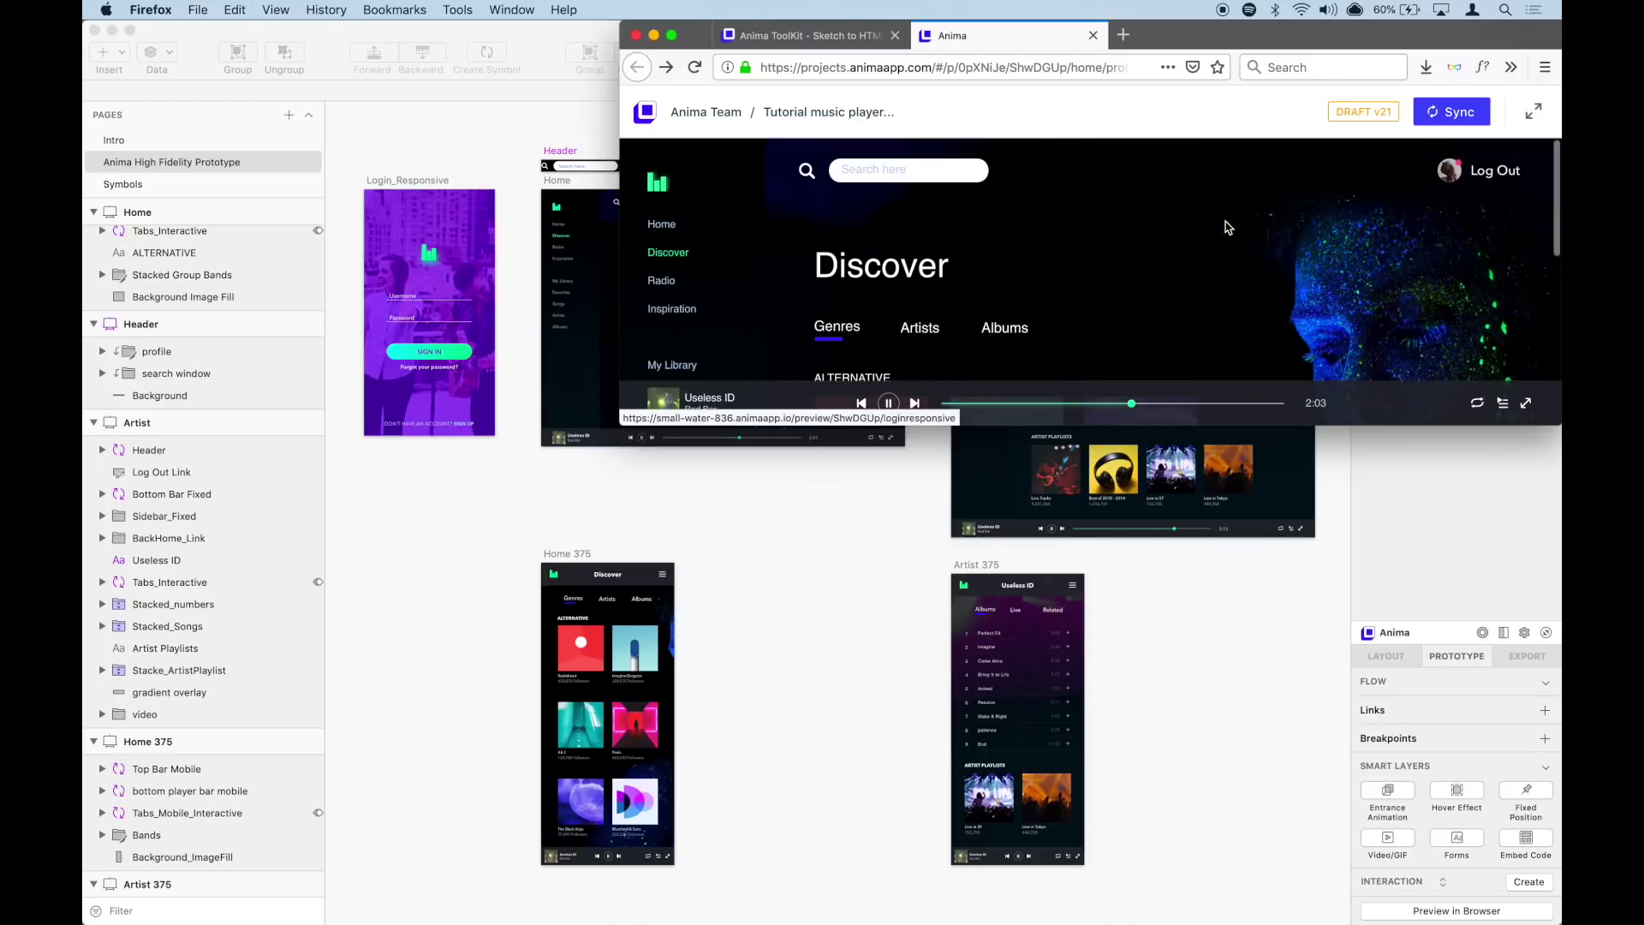
scroll(1230, 240, "down", 7)
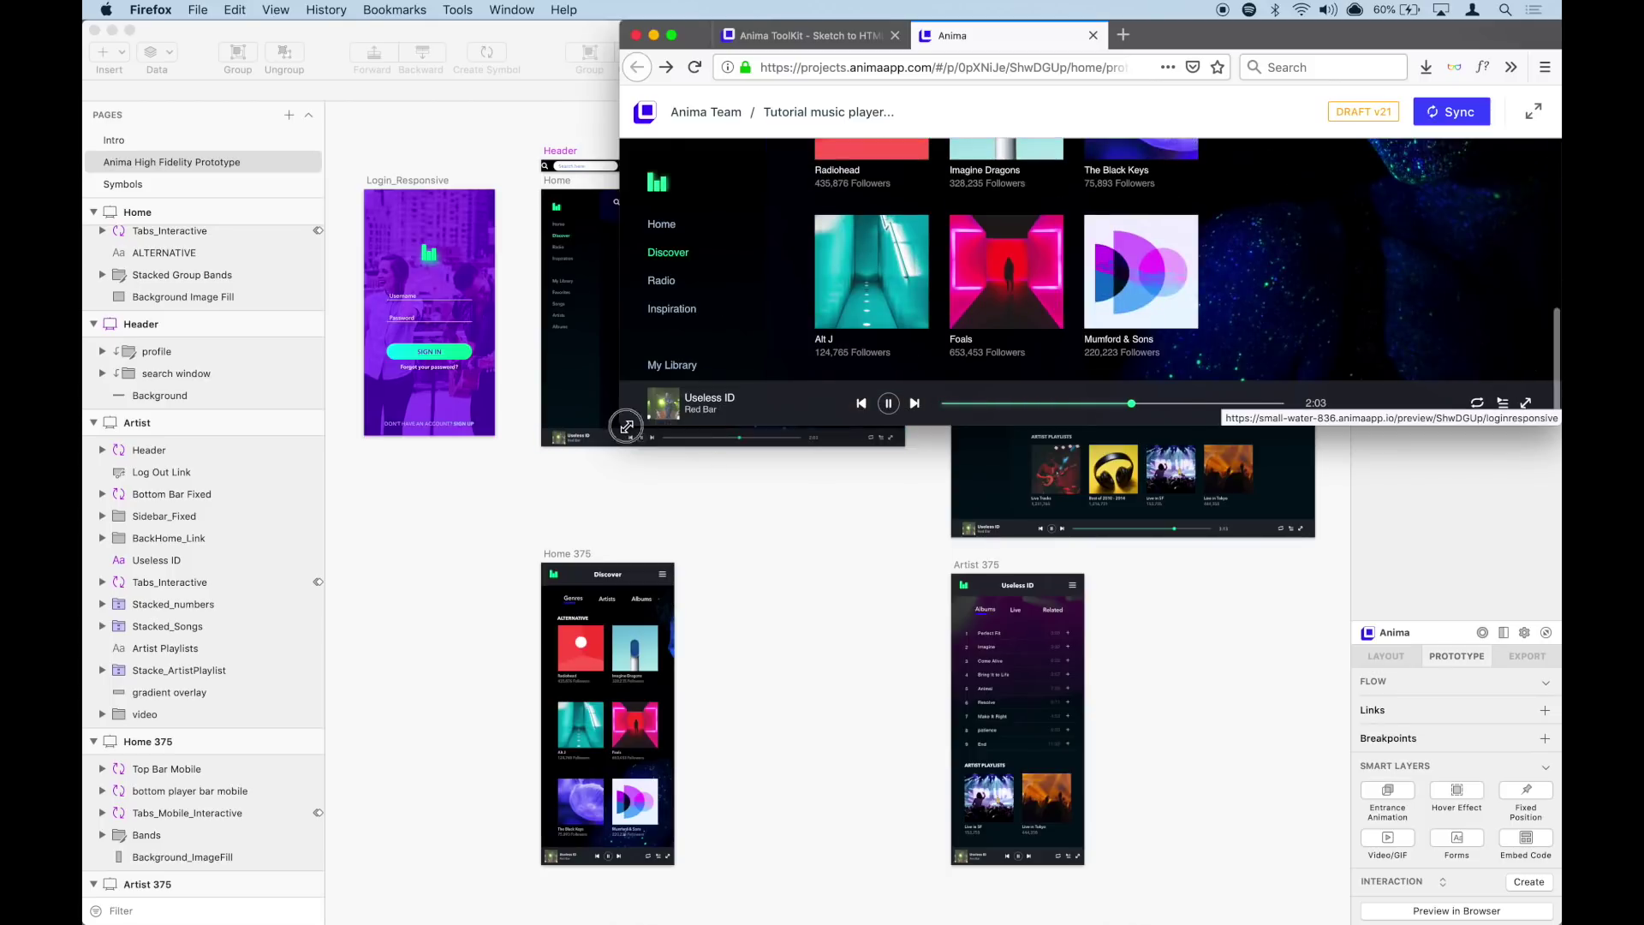
left_click_drag(630, 416, 92, 914)
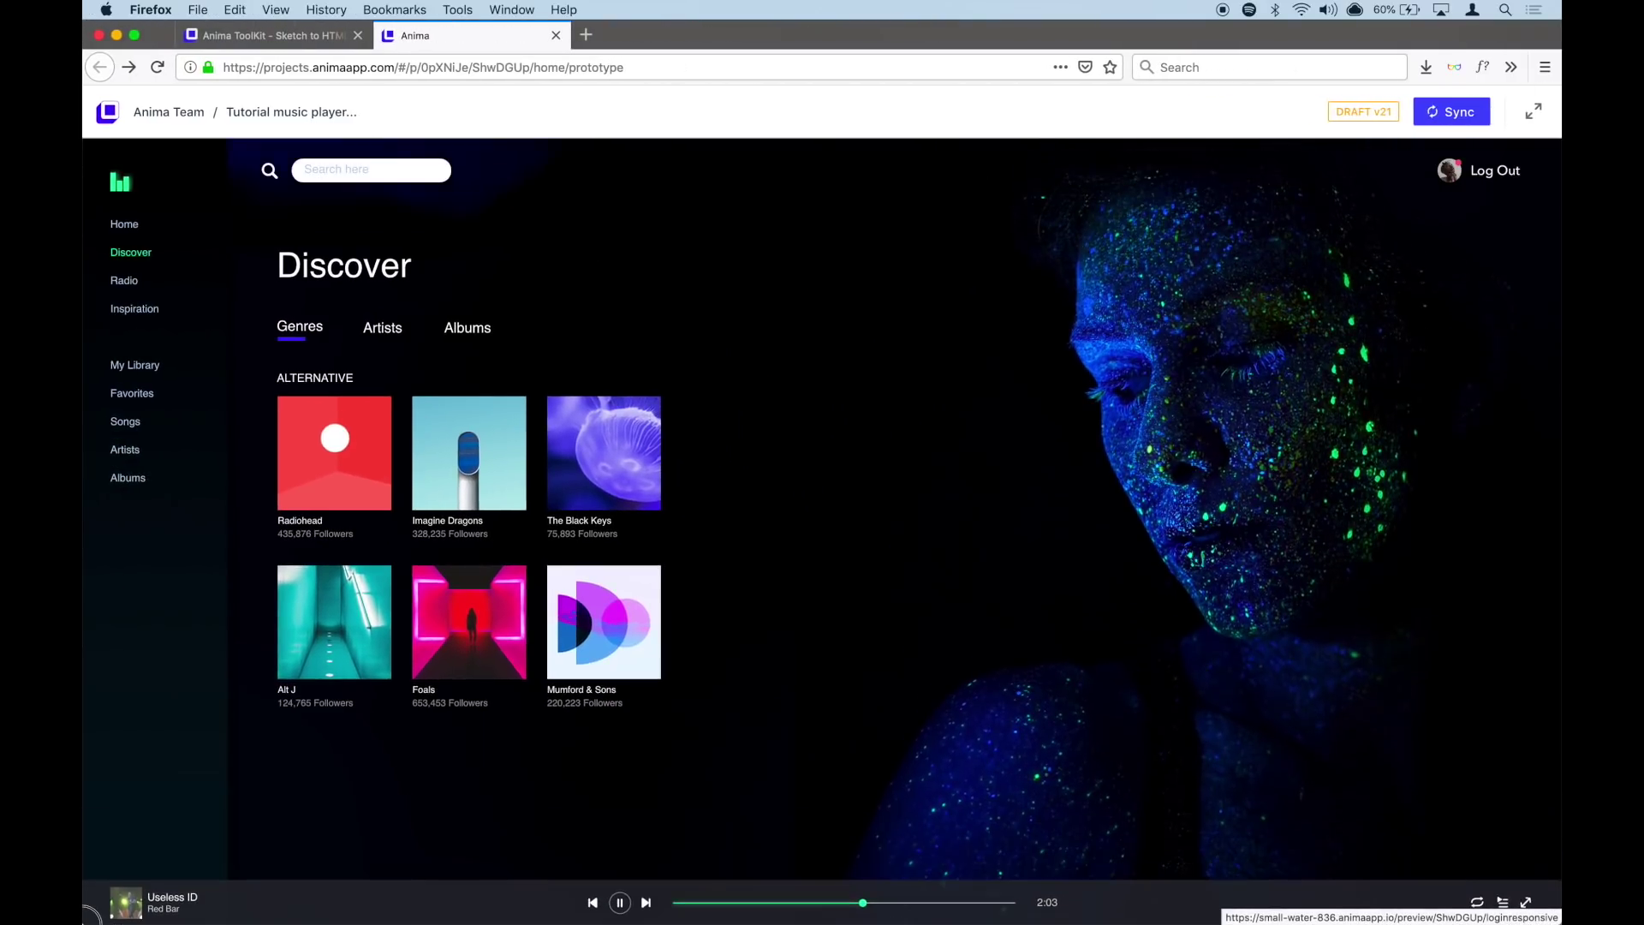